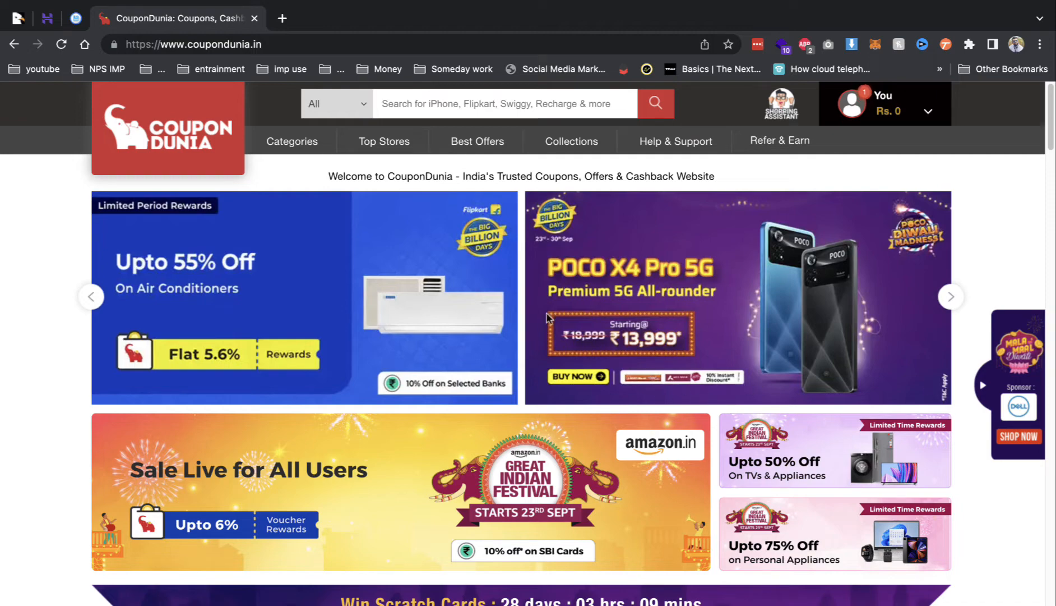
Look through the CouponDunia home page, including its banners, top stores, increased cashback and popular offers.
scroll(565, 371, "down", 5)
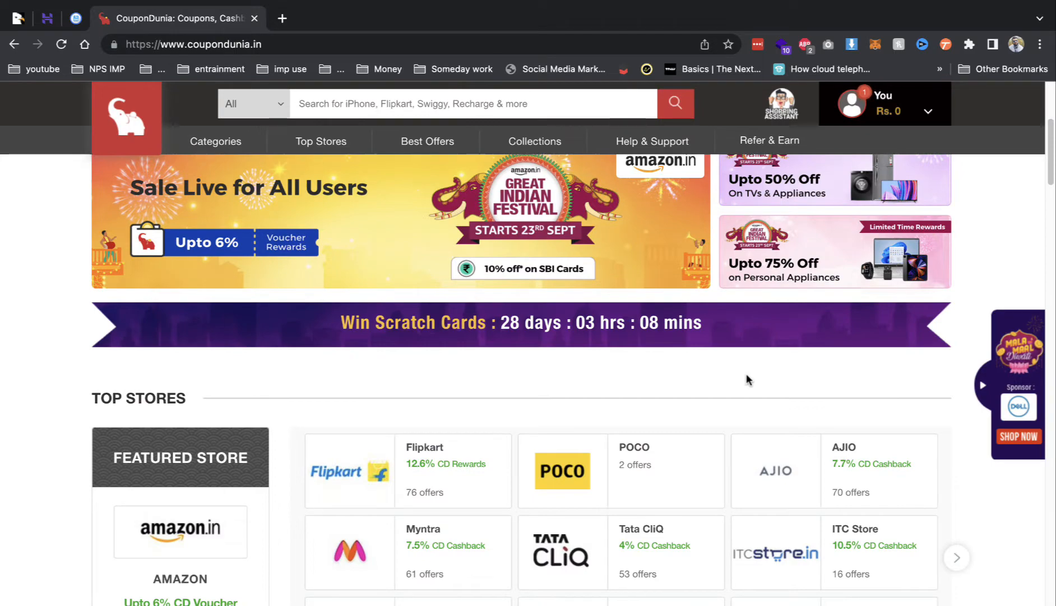
scroll(617, 303, "down", 5)
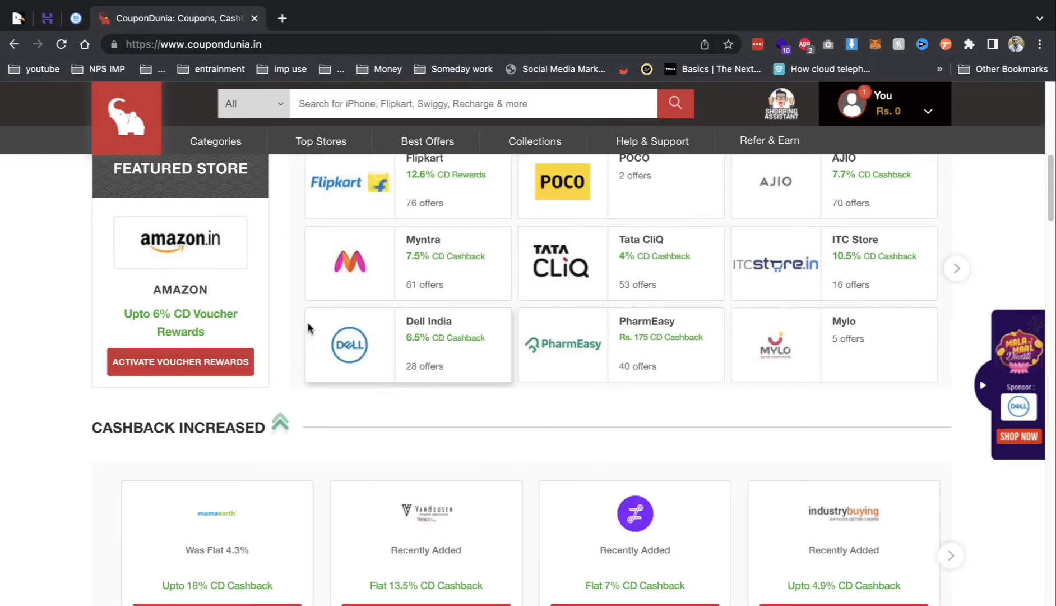
scroll(290, 500, "down", 4)
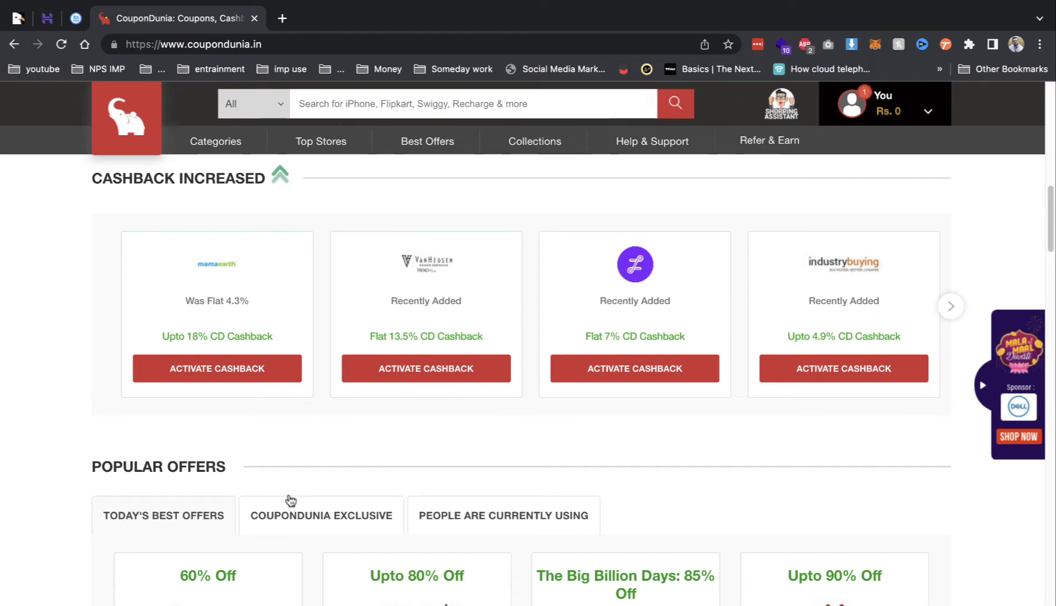
scroll(290, 497, "up", 15)
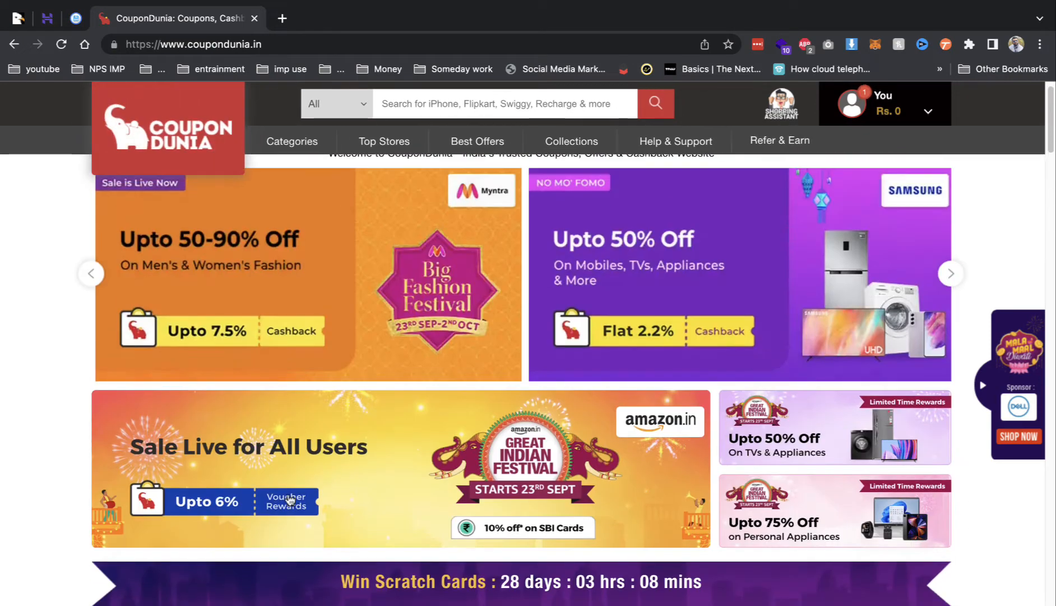
scroll(307, 451, "up", 1)
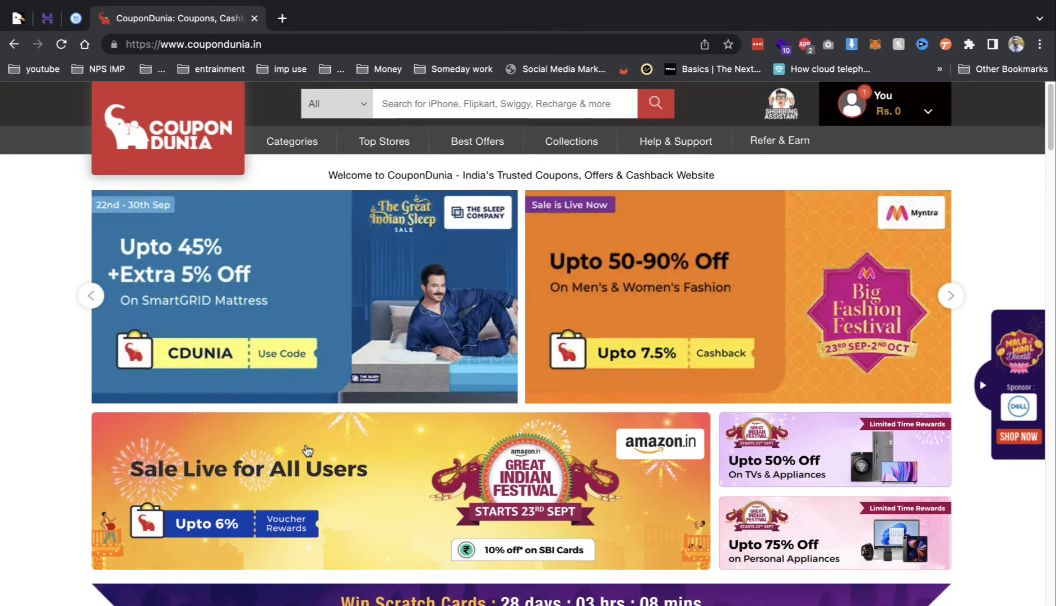
scroll(307, 449, "down", 3)
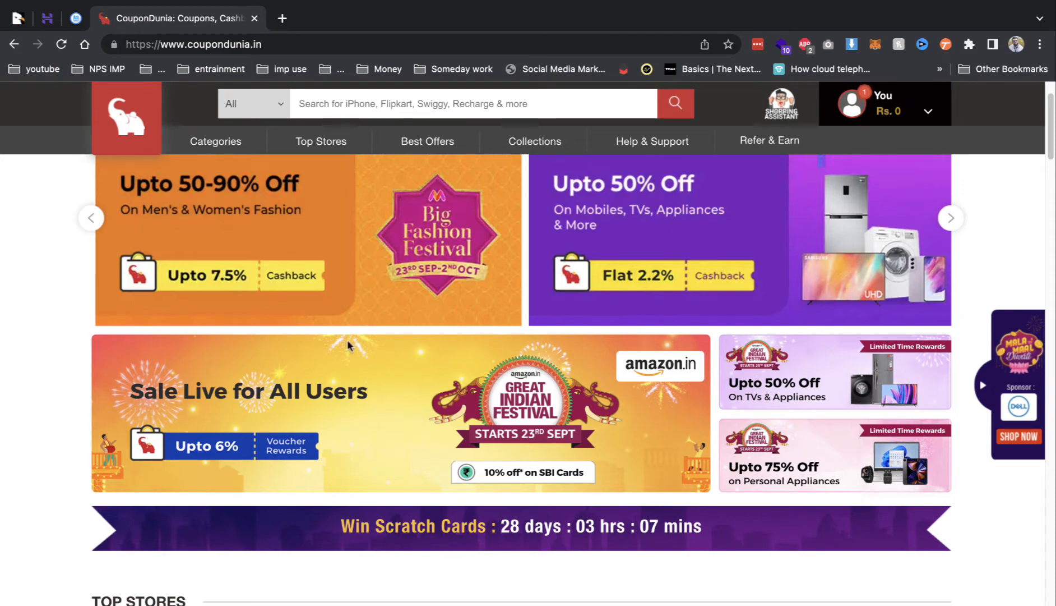
Switch to the CouponLab item page on CodeCanyon and review its title, Regular License price and description.
left_click(21, 20)
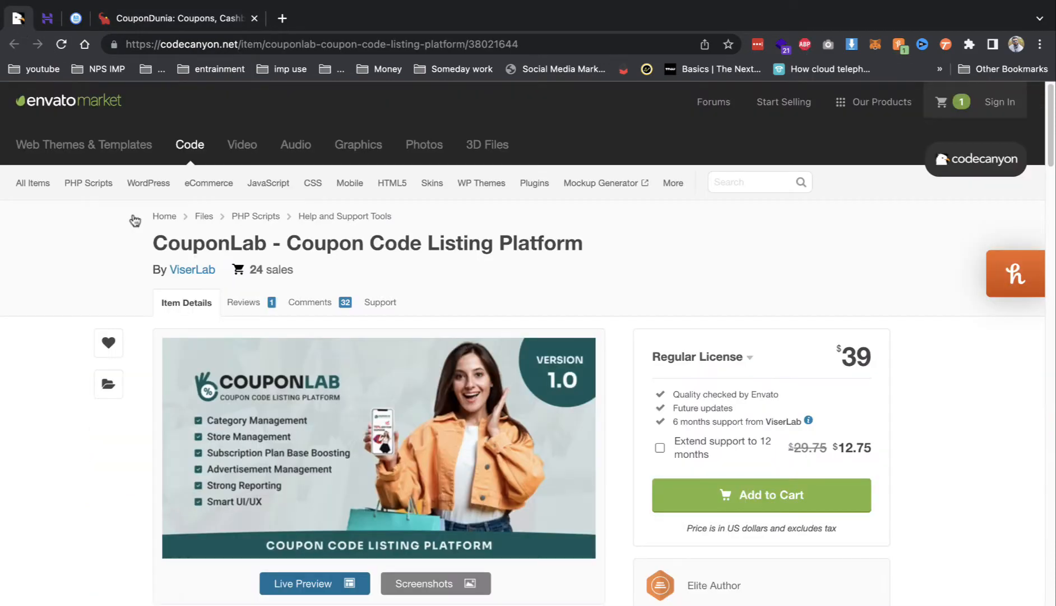
left_click_drag(157, 242, 568, 262)
left_click_drag(386, 244, 567, 261)
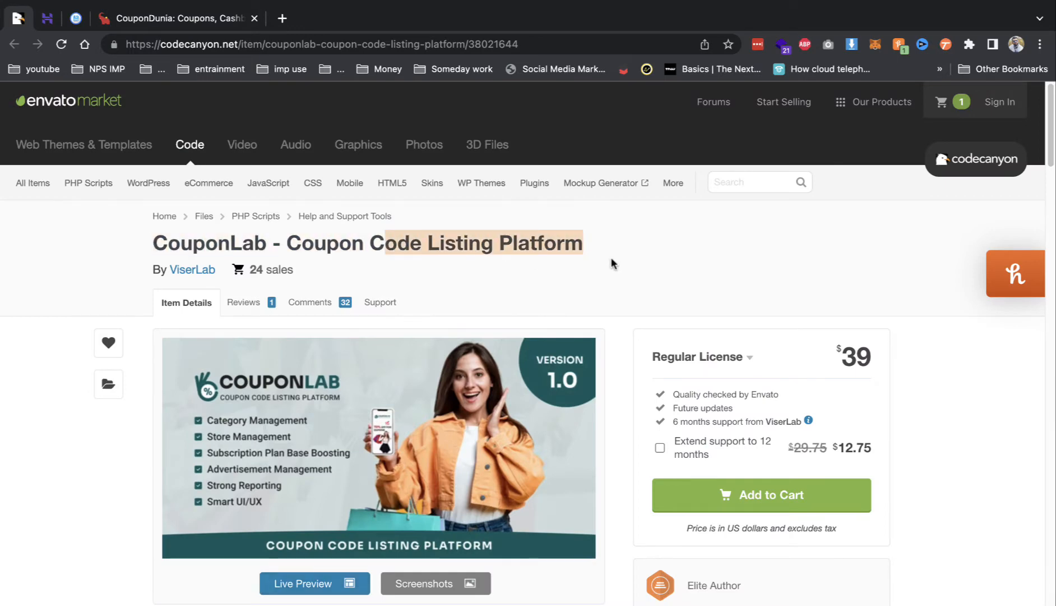
left_click_drag(855, 354, 865, 356)
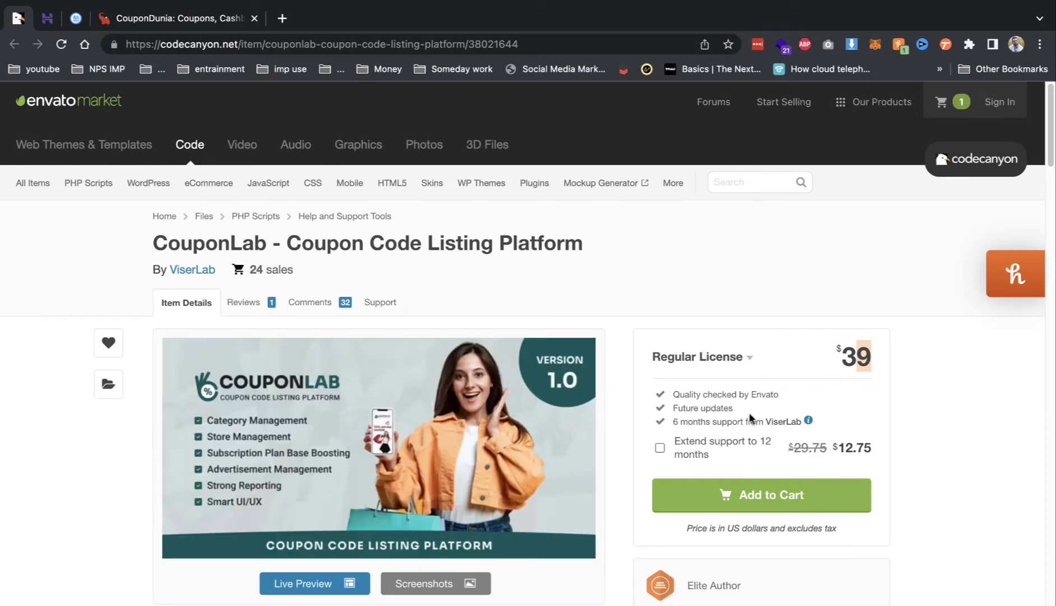
scroll(648, 400, "down", 2)
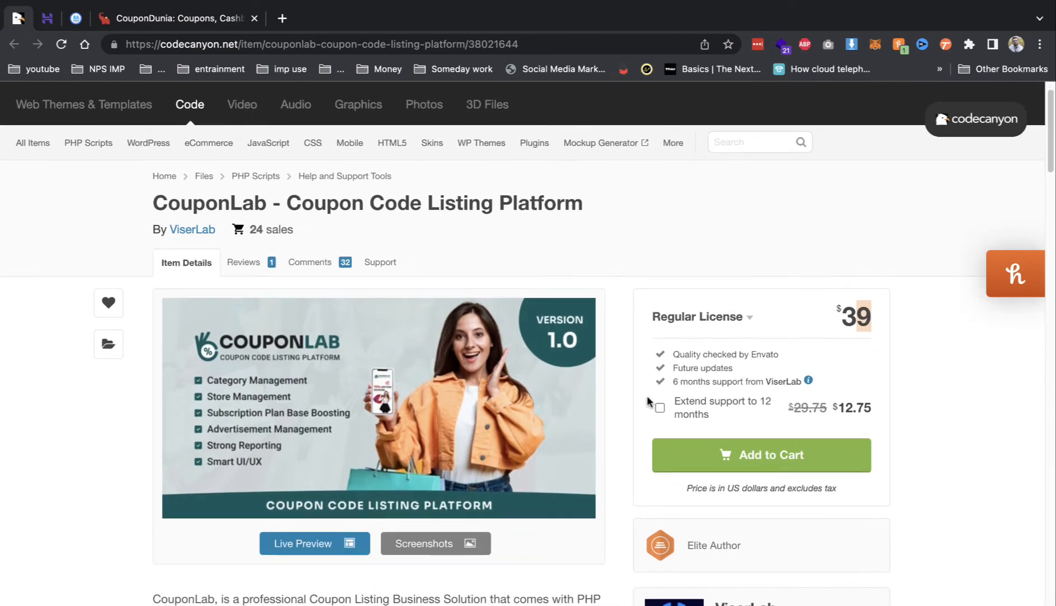
scroll(648, 400, "down", 2)
scroll(527, 393, "down", 5)
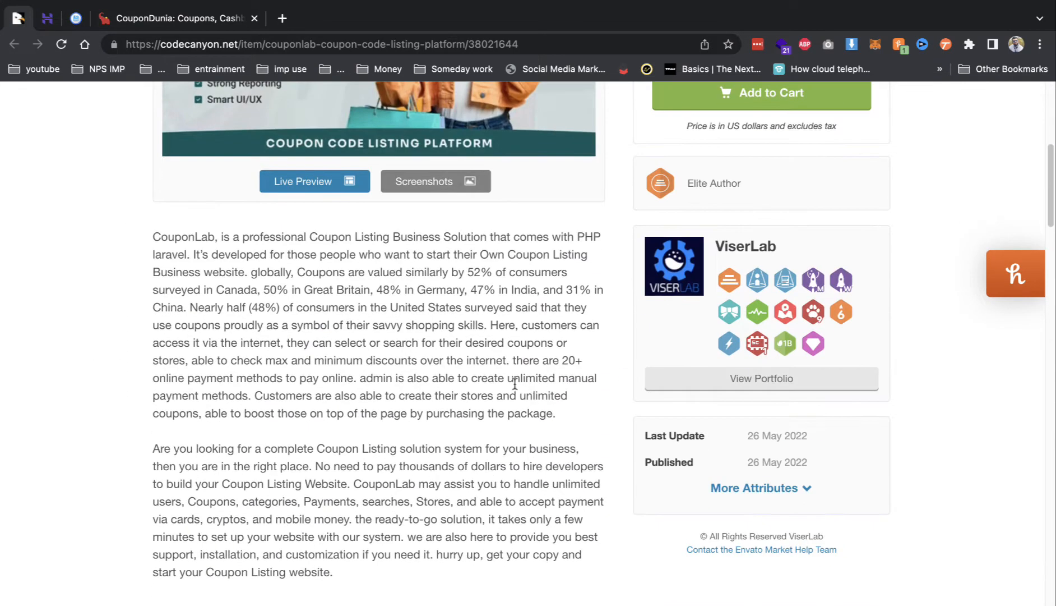
Read CouponLab's highlighted, user dashboard and admin features, including notifications and security captcha, plus the demo access section.
scroll(480, 403, "down", 10)
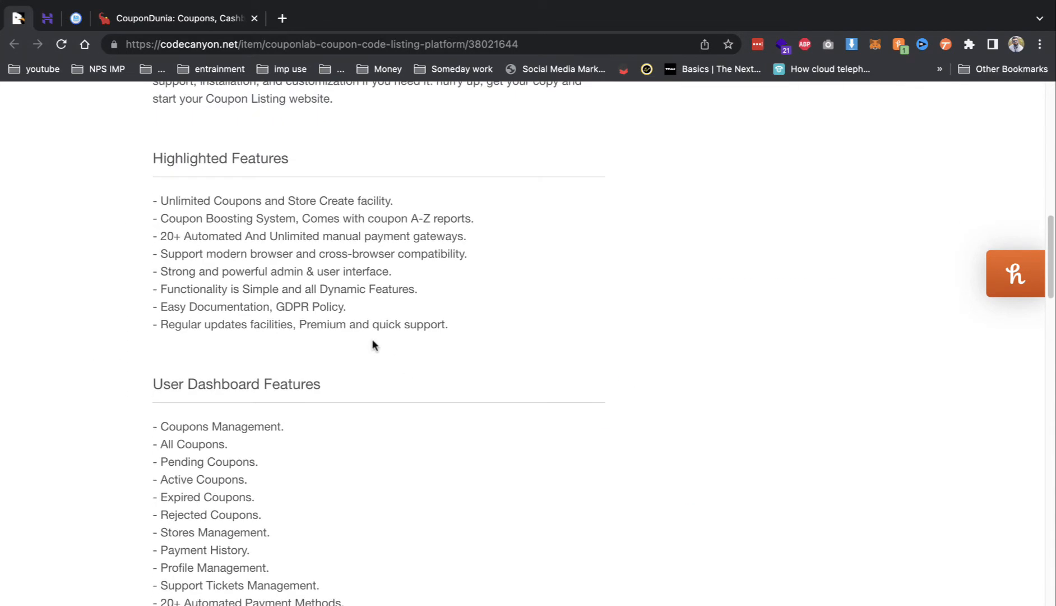
scroll(336, 334, "down", 1)
scroll(259, 485, "down", 10)
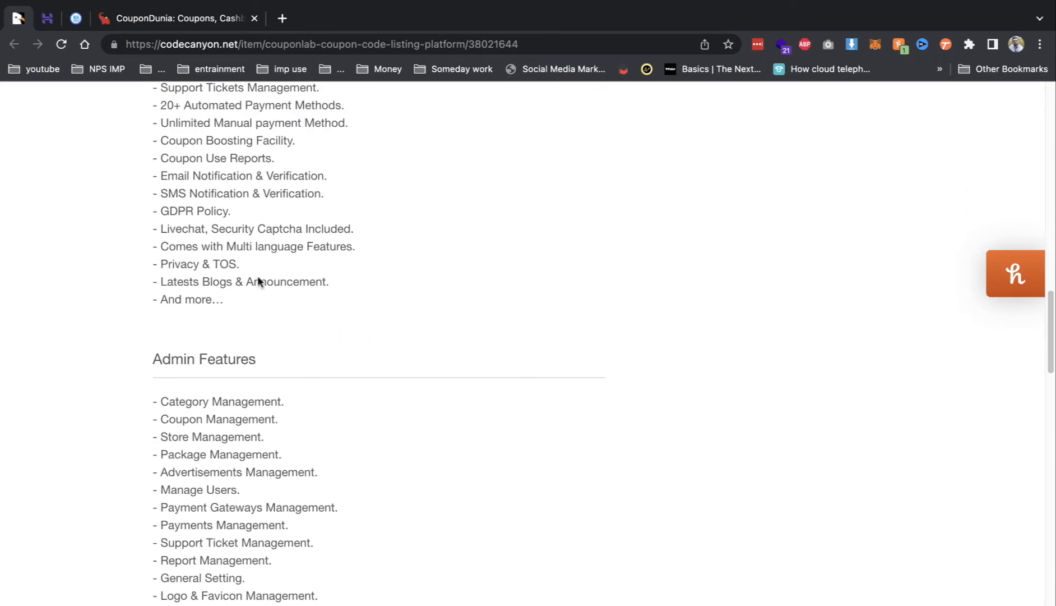
left_click_drag(162, 196, 336, 210)
left_click_drag(169, 175, 326, 190)
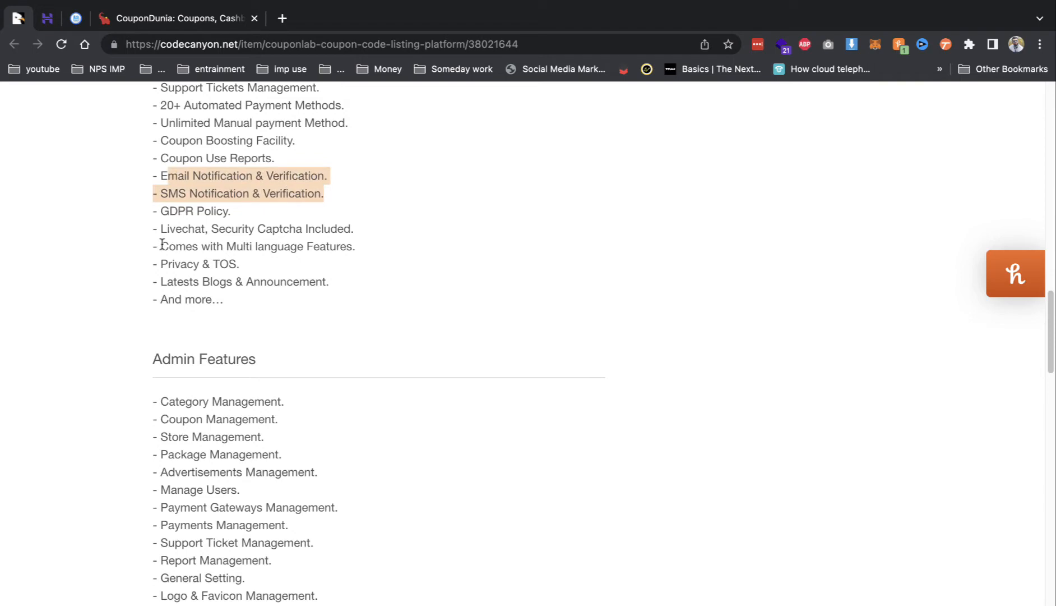
left_click_drag(394, 238, 268, 236)
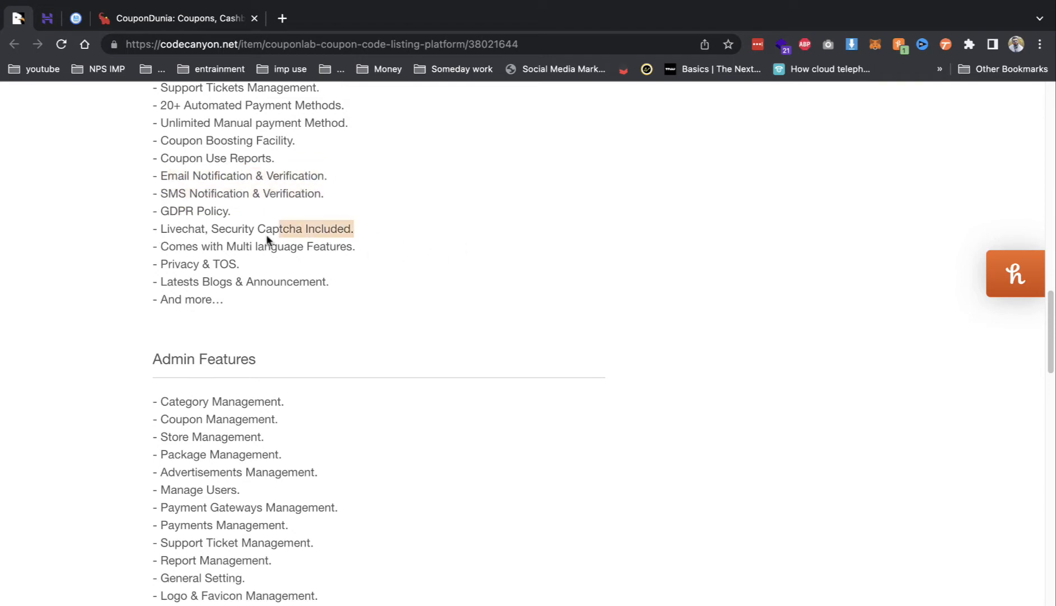
scroll(301, 382, "down", 10)
scroll(301, 383, "down", 8)
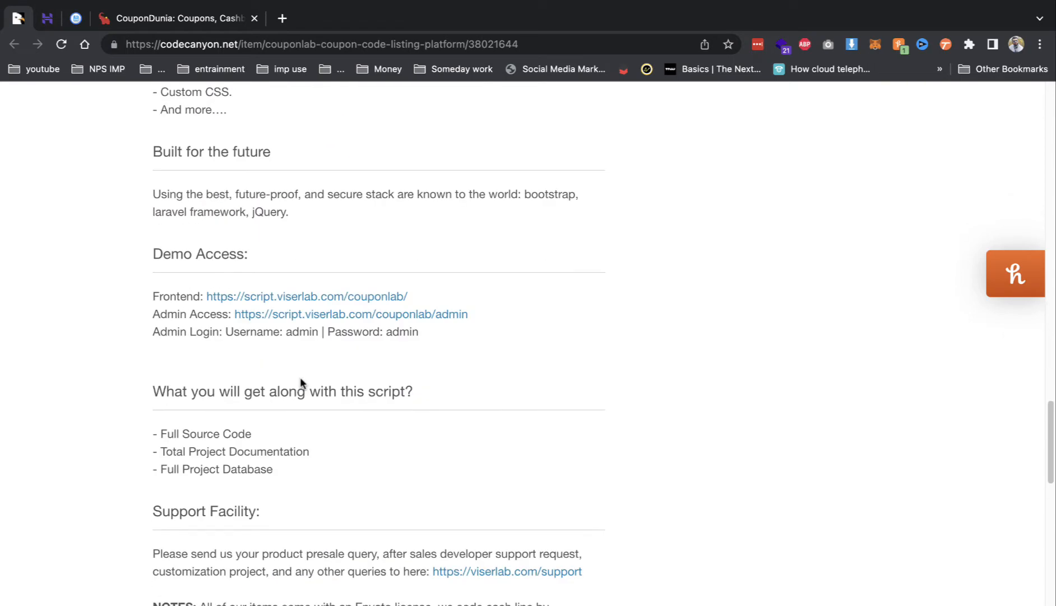
scroll(301, 383, "up", 20)
scroll(301, 383, "down", 5)
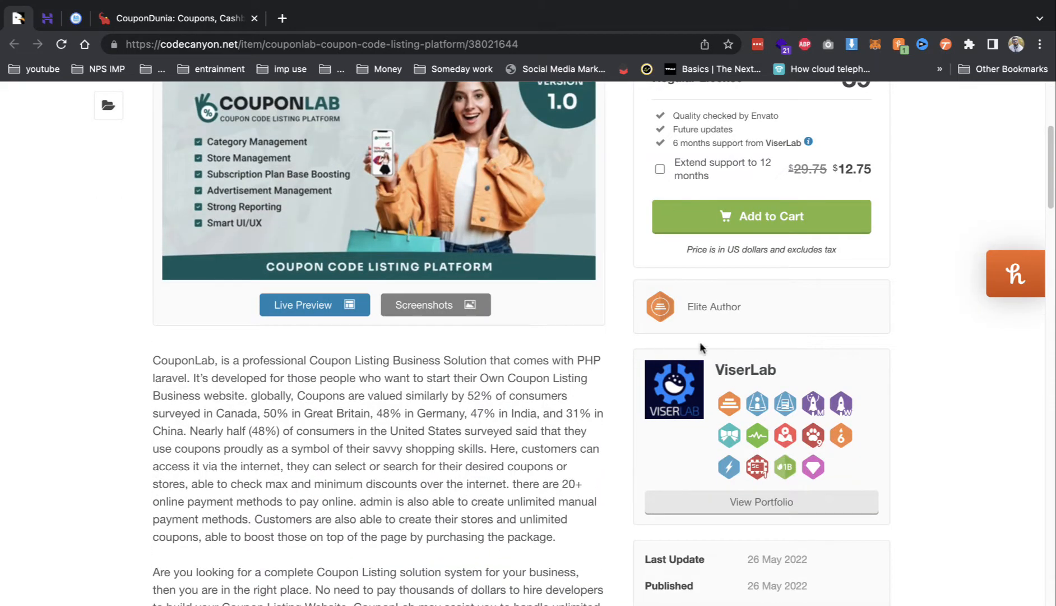
Open CouponLab's live preview and close the CouponDunia page.
left_click(319, 310)
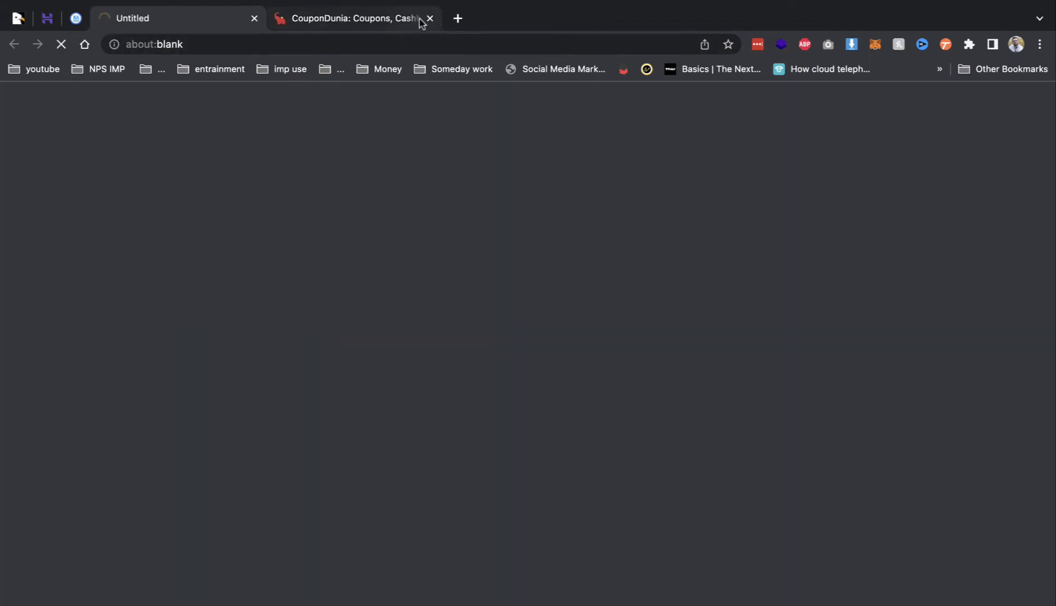
left_click(430, 19)
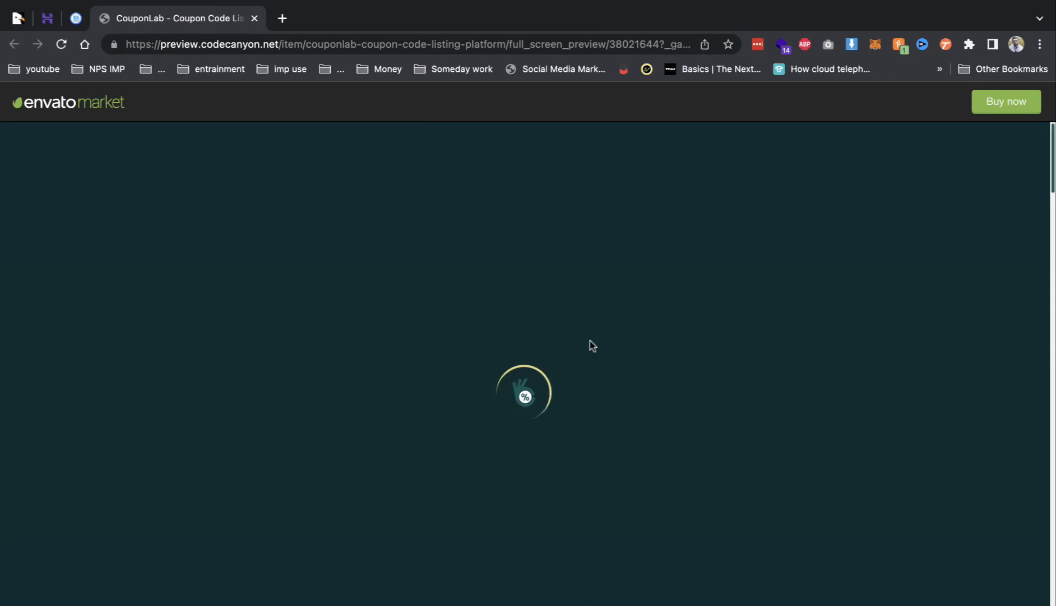
Examine the demo home page's deals sections and open the CVS coupon list.
scroll(402, 312, "down", 10)
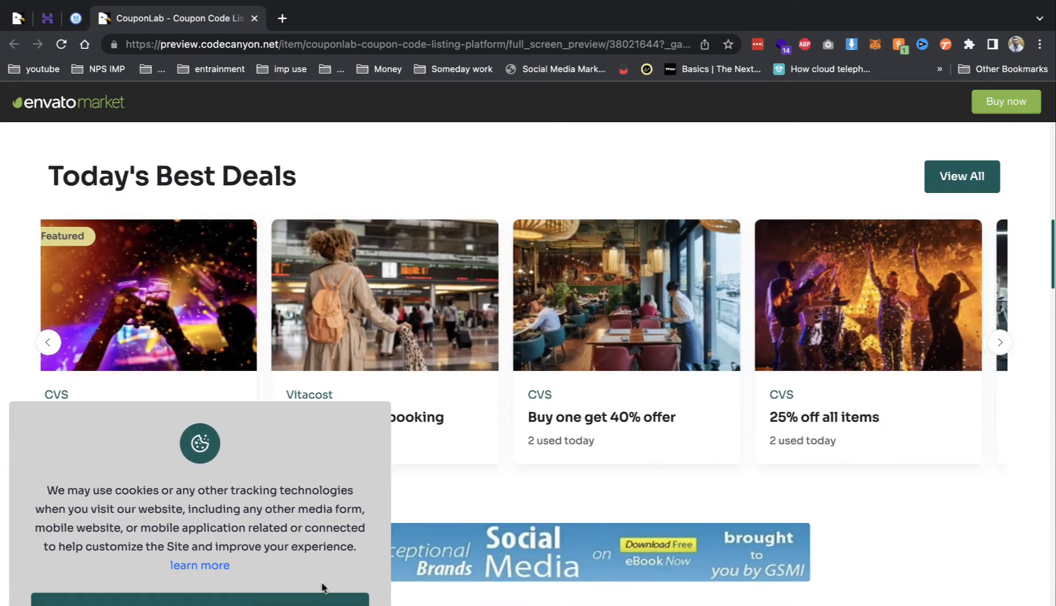
scroll(633, 452, "down", 5)
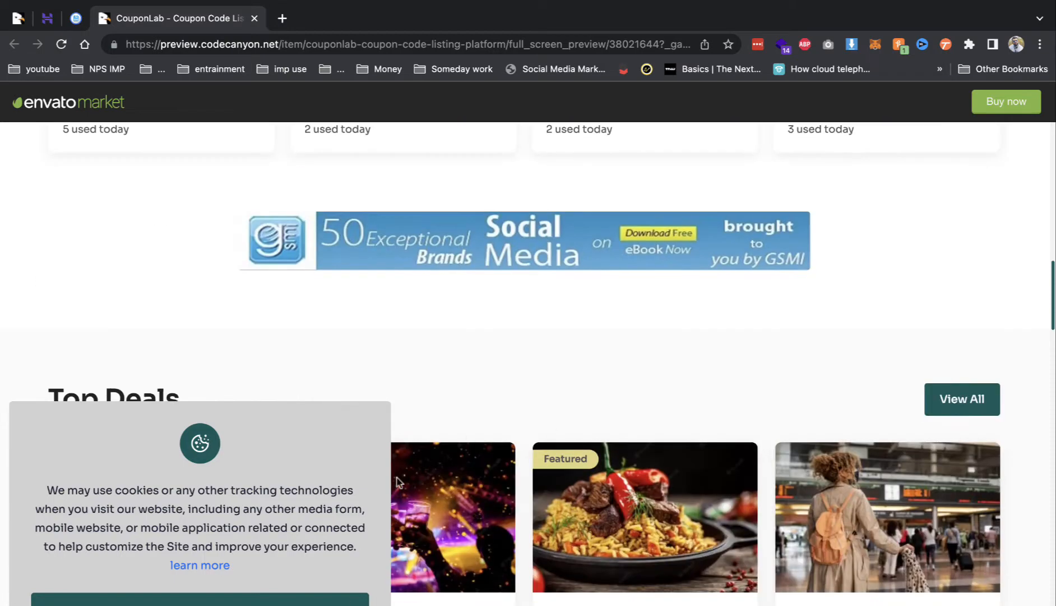
scroll(263, 482, "down", 8)
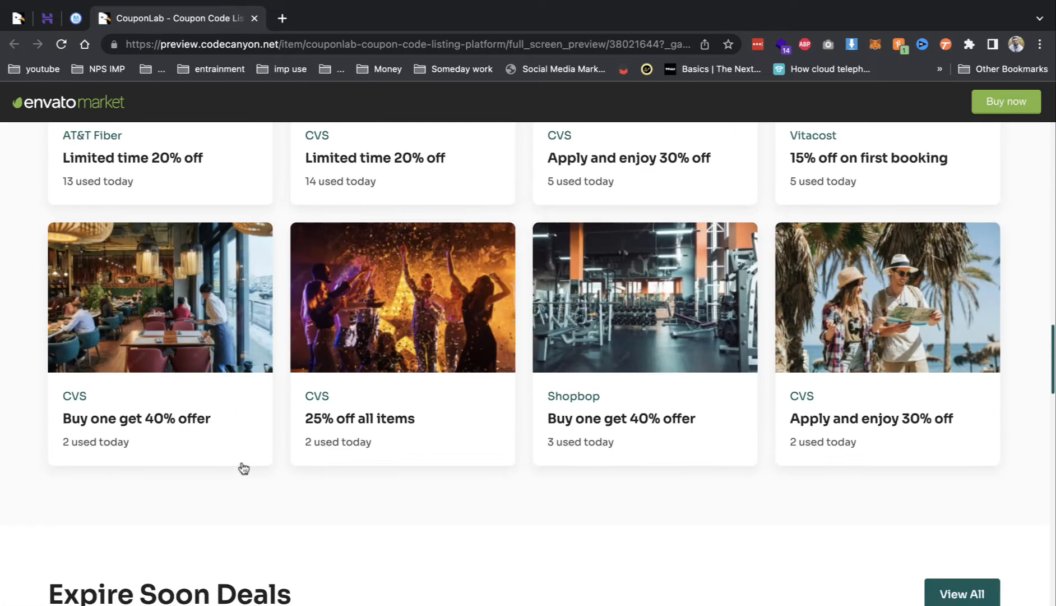
left_click(246, 465)
scroll(358, 353, "down", 5)
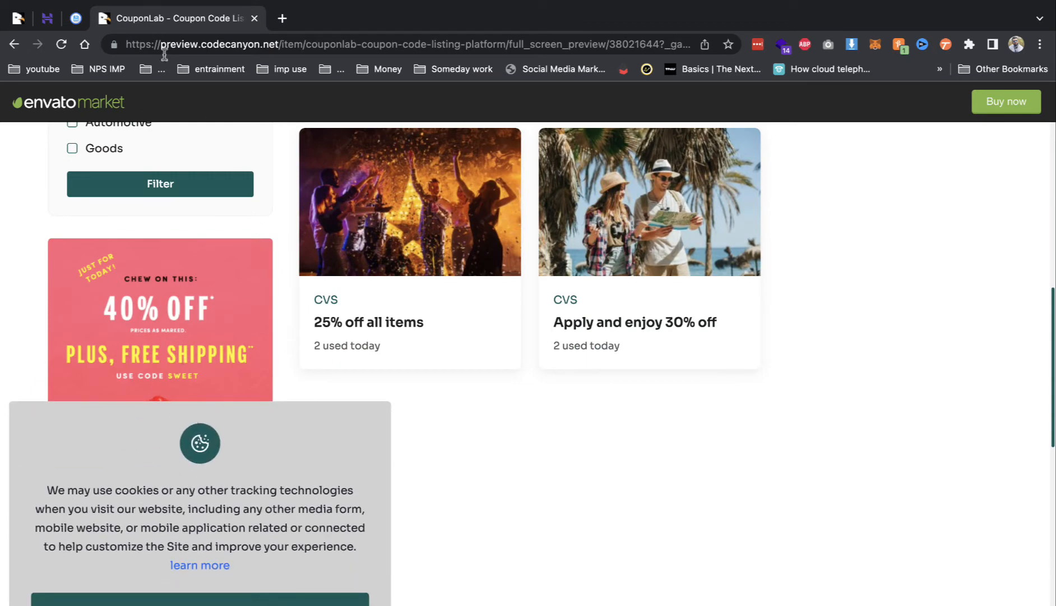
Return to the CouponLab item page on CodeCanyon and view its title and purchase details.
left_click(77, 18)
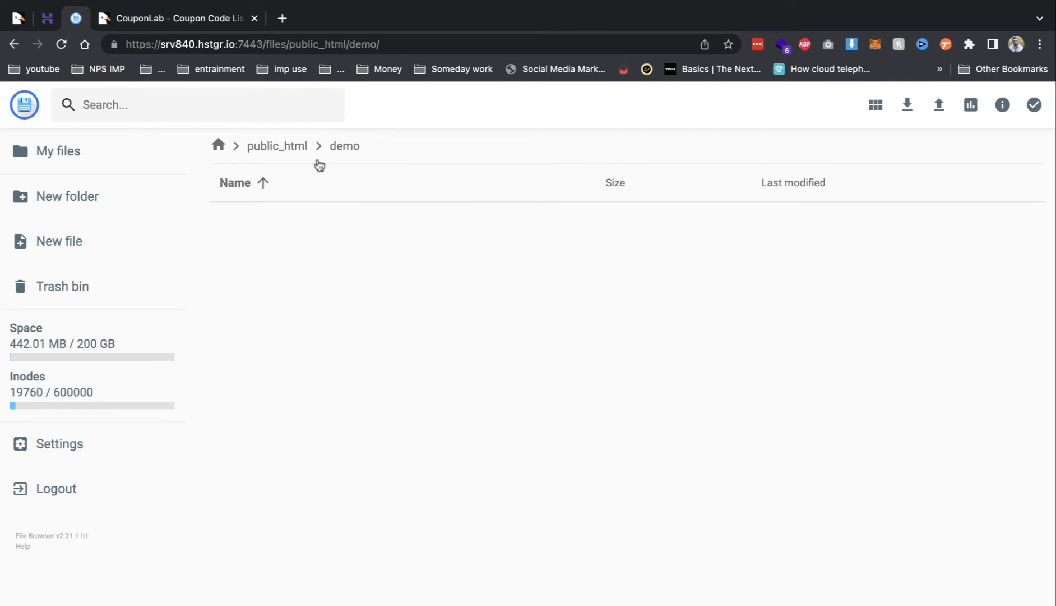
left_click(18, 19)
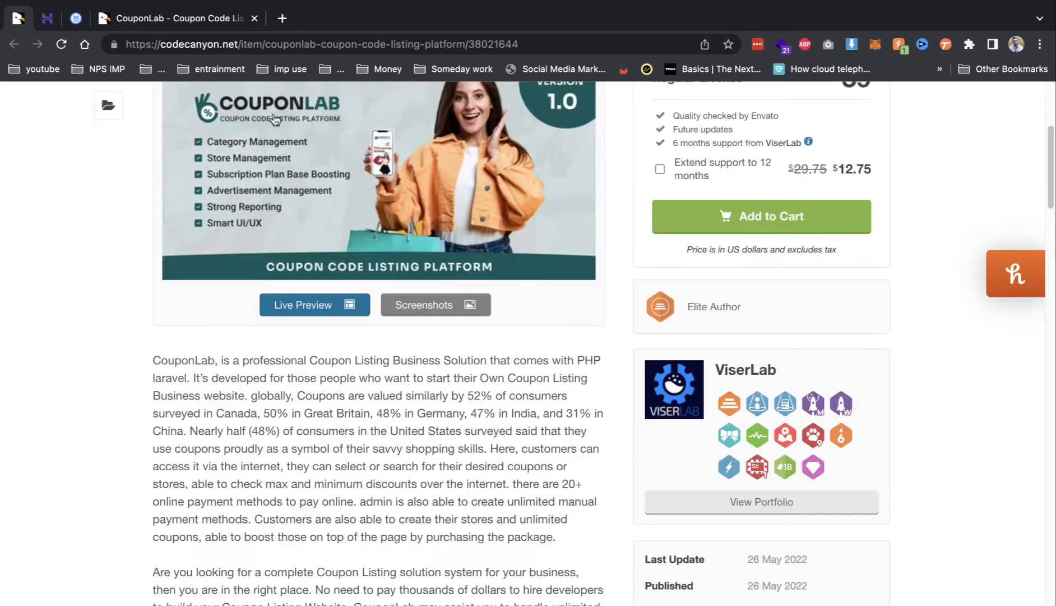
scroll(760, 265, "up", 5)
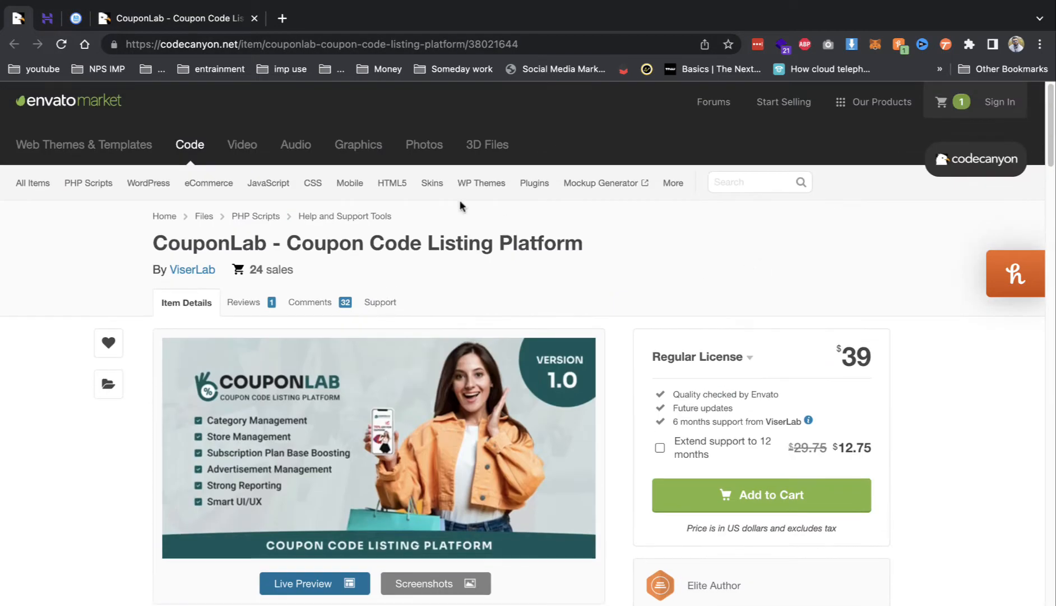
Upload Archive.zip from the Desktop to the public_html/demo folder in the hosting file manager, checking the script's source folder in Finder first.
left_click(77, 20)
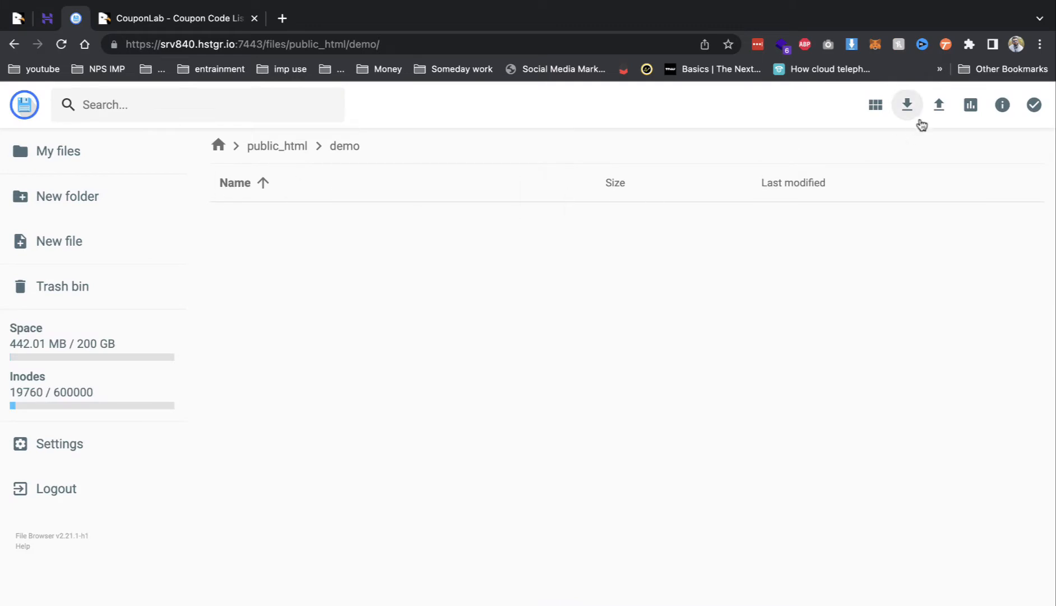
left_click(939, 105)
key("super+Tab")
key("super+Tab")
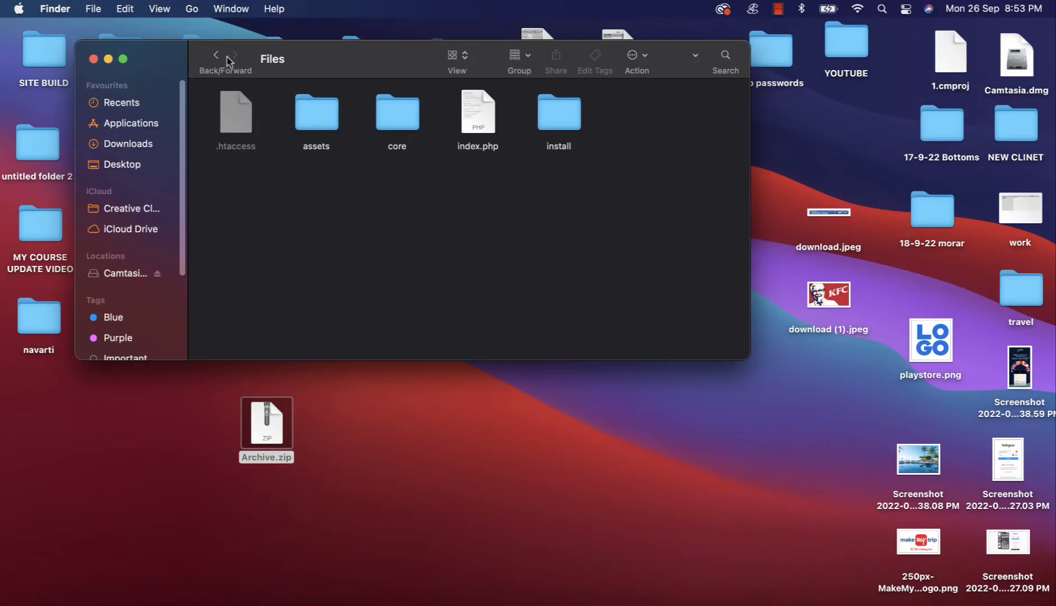
left_click(217, 55)
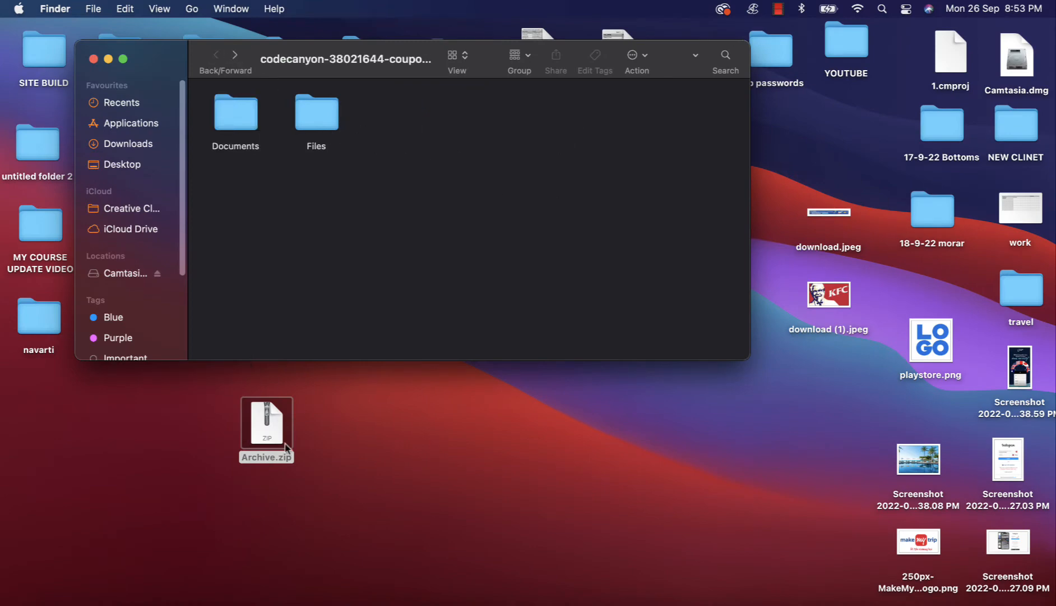
left_click(168, 600)
left_click(445, 378)
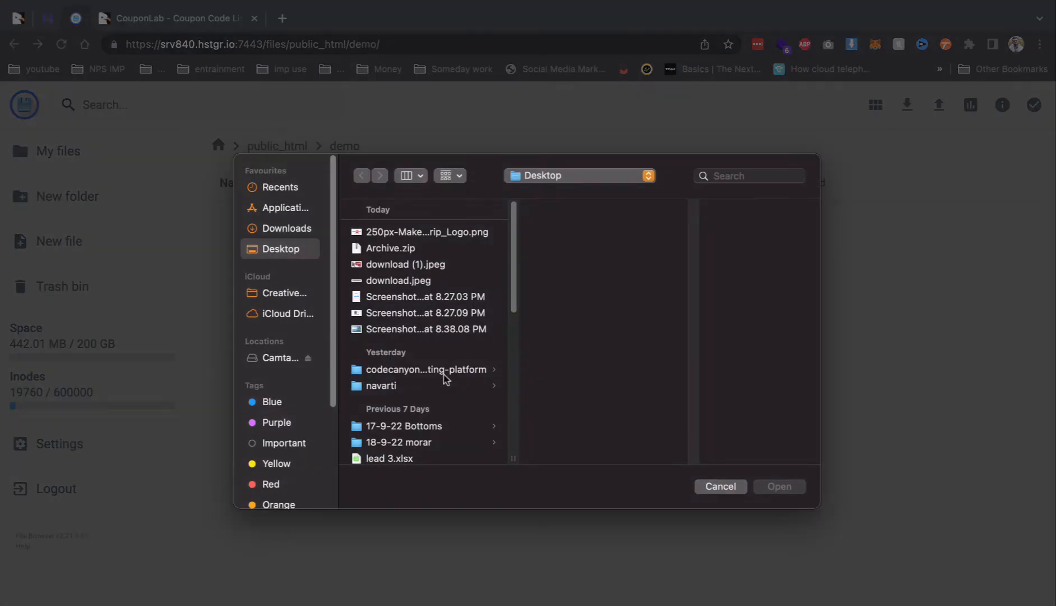
double_click(395, 248)
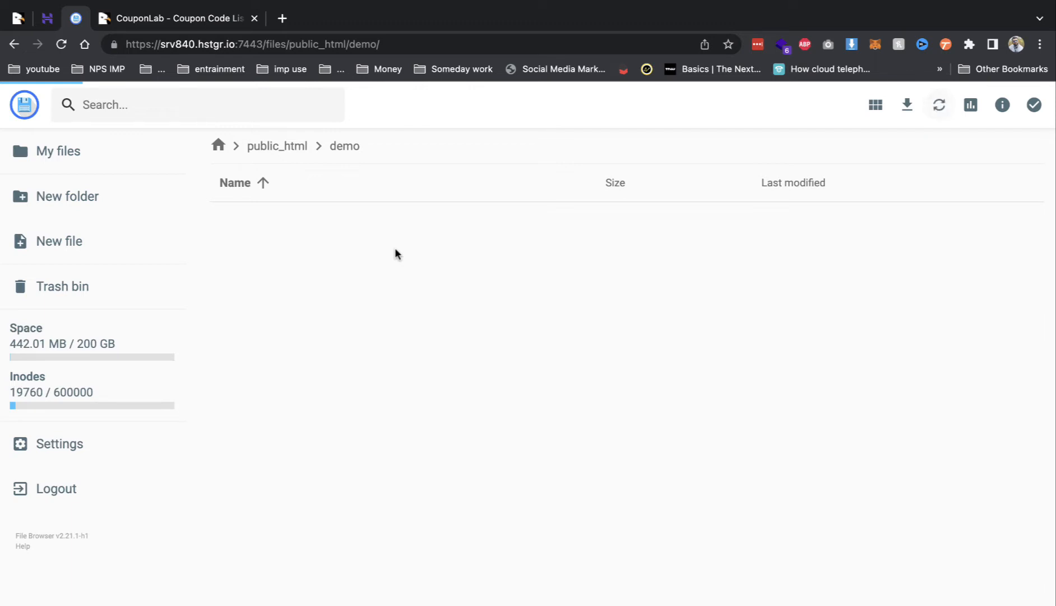
Look over the CVS coupon list page in the live preview and return to the file manager's demo folder.
left_click(166, 8)
scroll(174, 353, "down", 10)
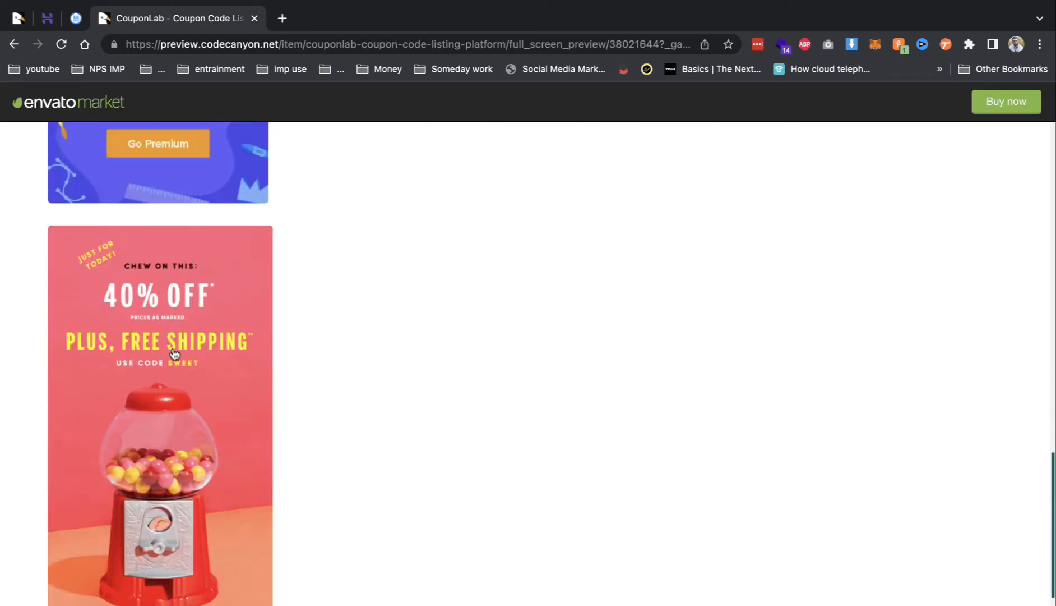
scroll(175, 353, "up", 4)
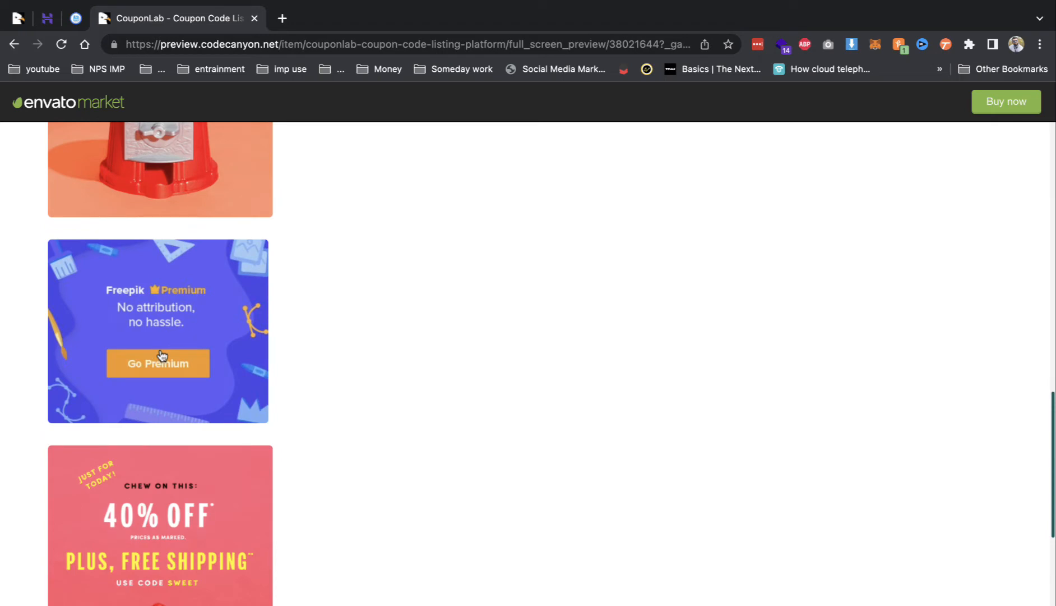
scroll(162, 355, "up", 10)
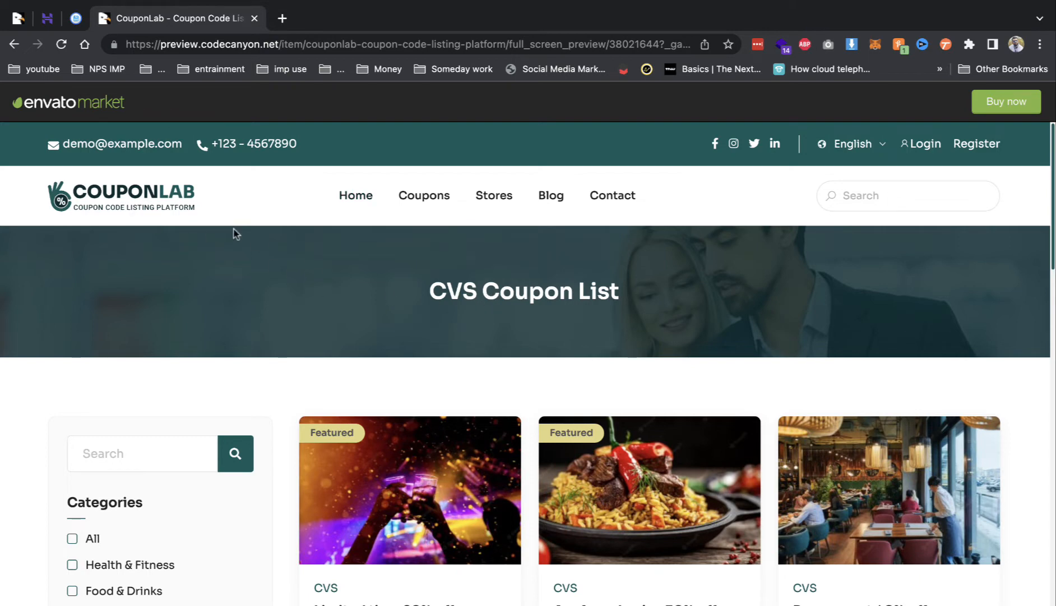
left_click(75, 18)
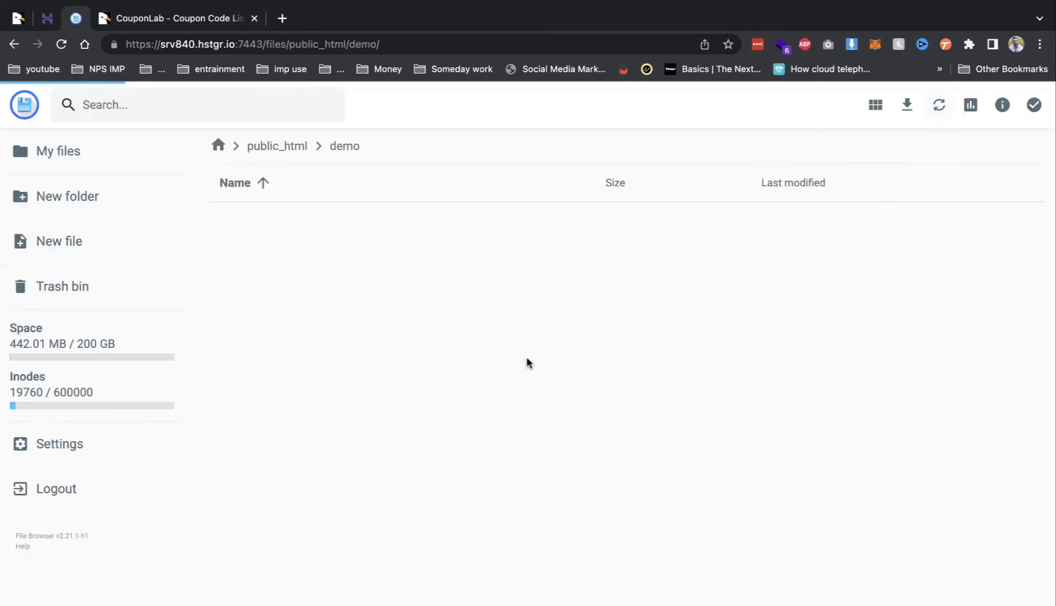
Extract Archive.zip into the public_html/demo folder, using folder name demo and the parent directory as destination, and open the extracted core folder.
left_click(1031, 605)
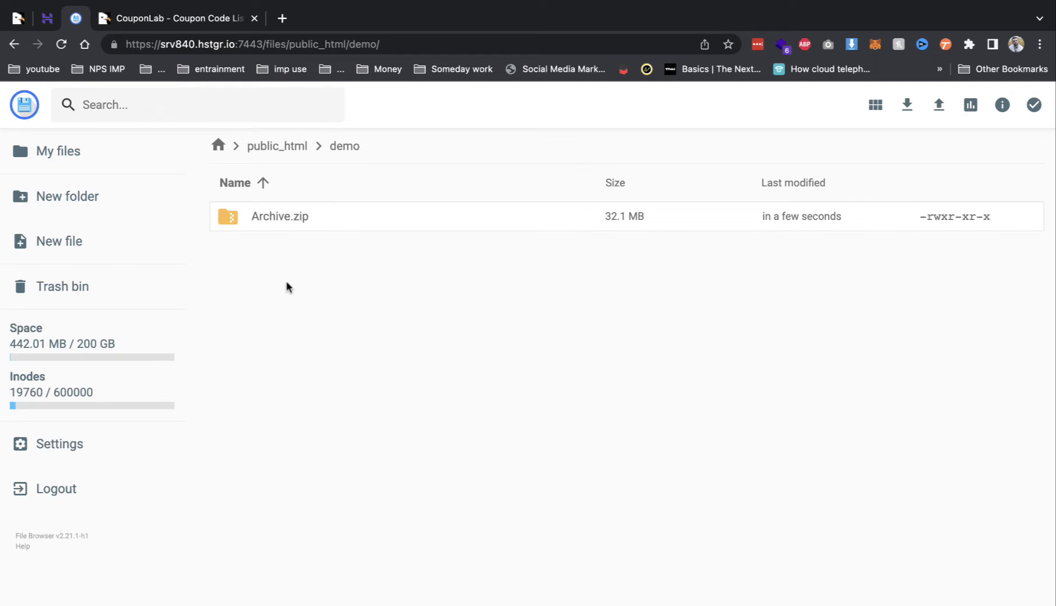
right_click(297, 230)
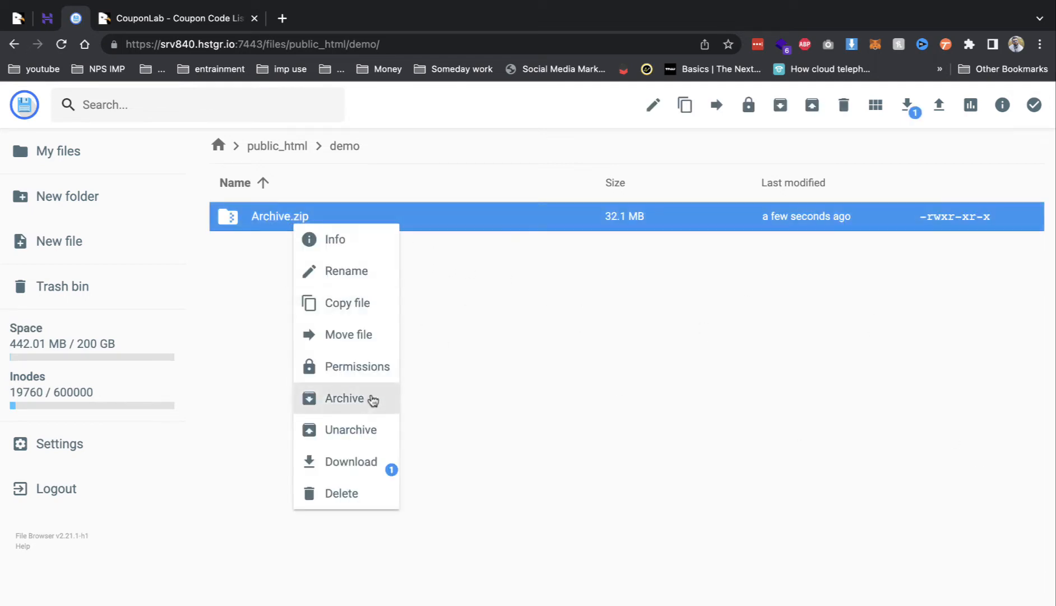
left_click(369, 428)
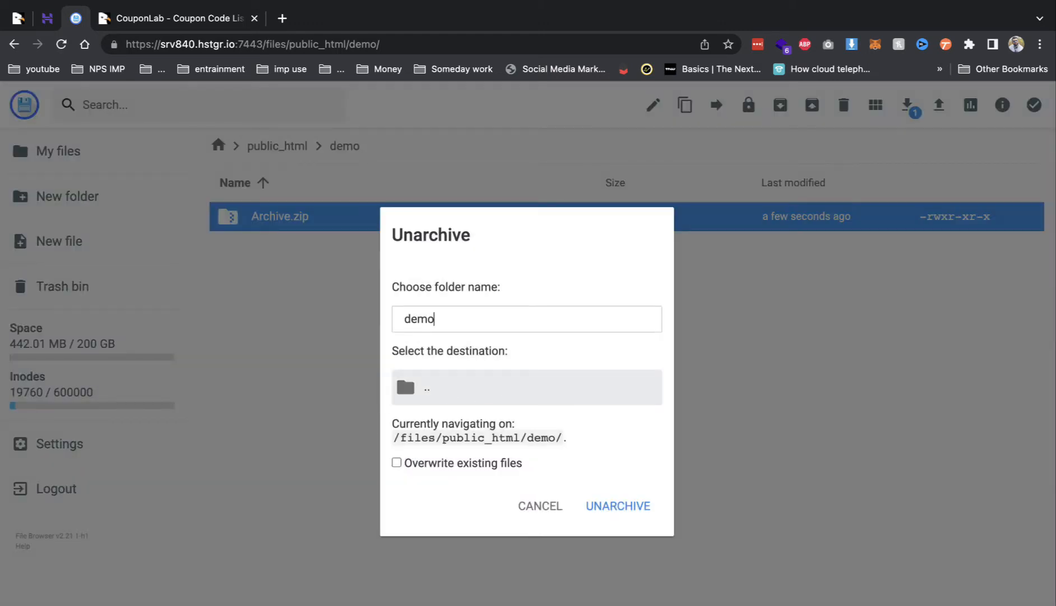
left_click(496, 387)
left_click(614, 504)
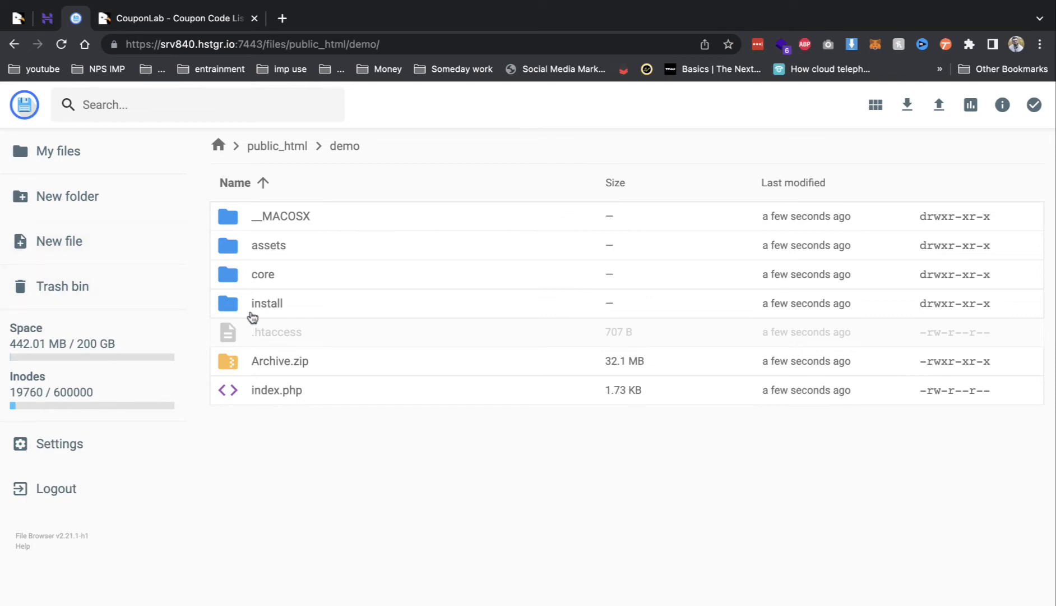
double_click(249, 280)
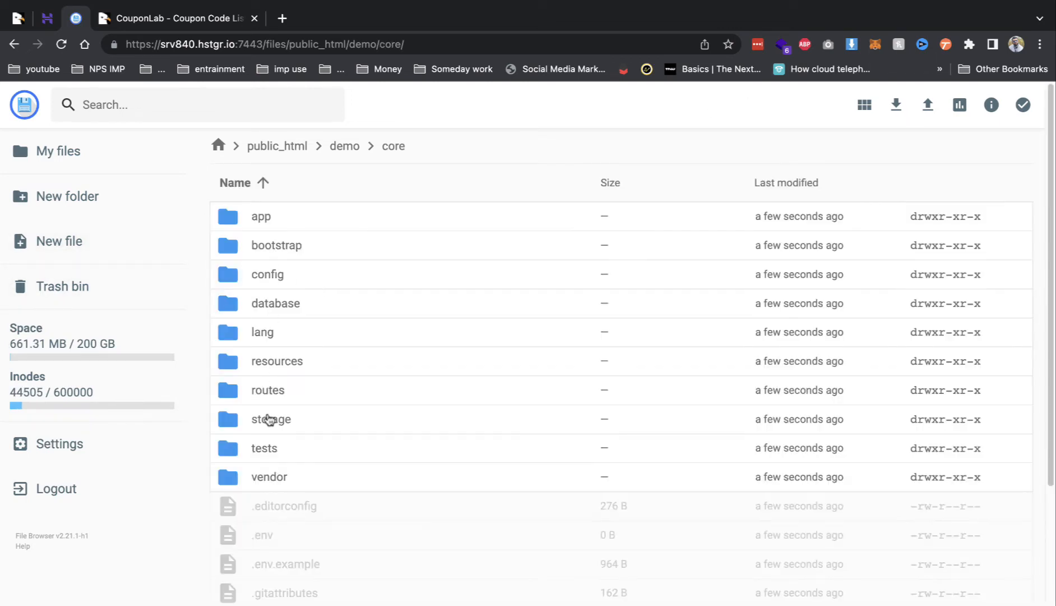
Open the script installer at demo.careerpavers.com/install in a new browser tab and agree to its license terms.
left_click(282, 18)
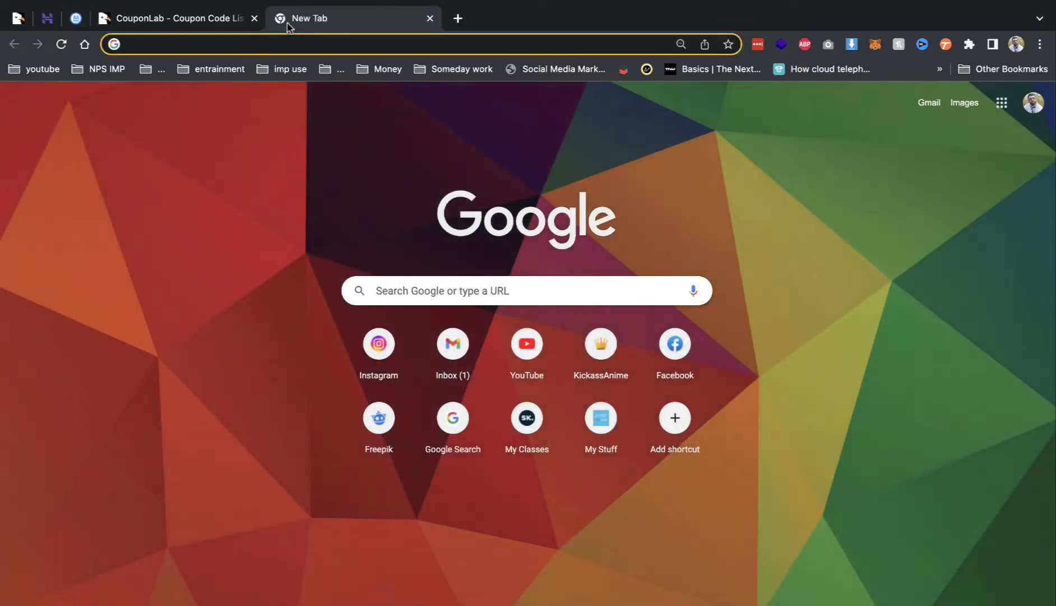
type("demo.careerpavers.com")
key("Return")
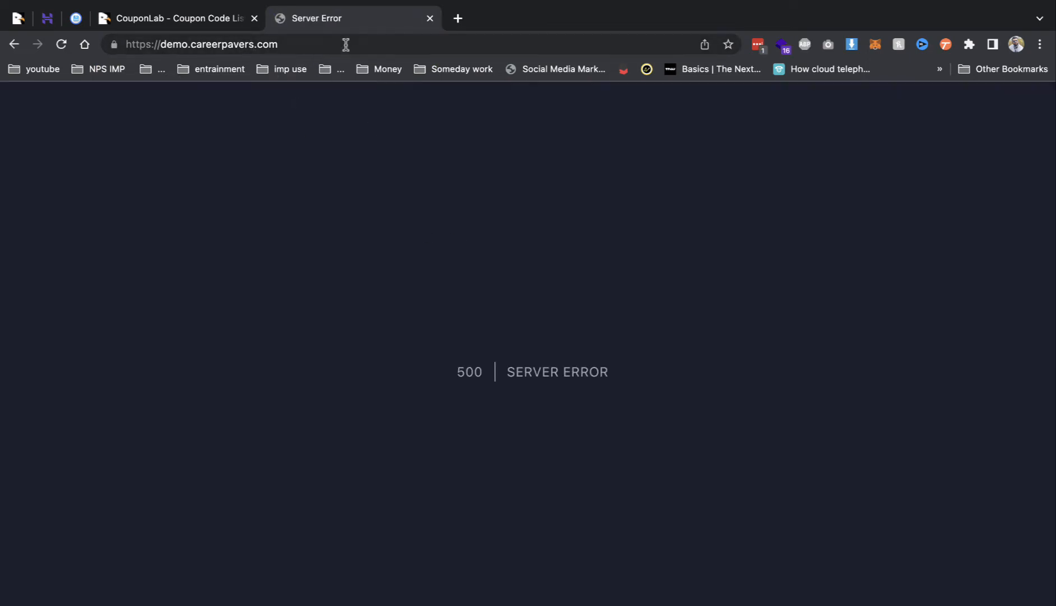
left_click(407, 47)
left_click(407, 47)
type("/i")
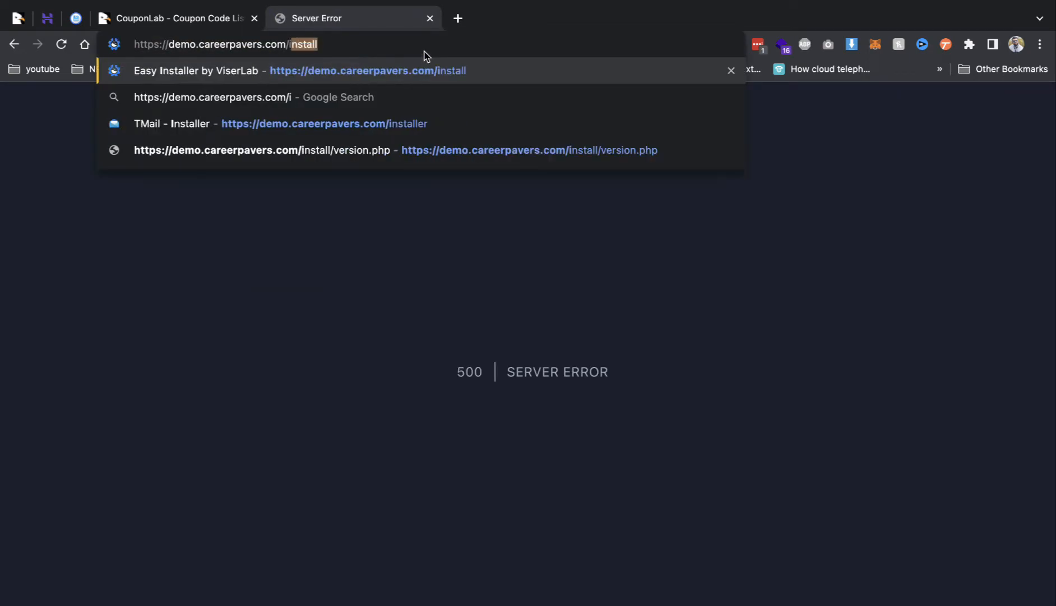
key("Return")
scroll(534, 334, "down", 5)
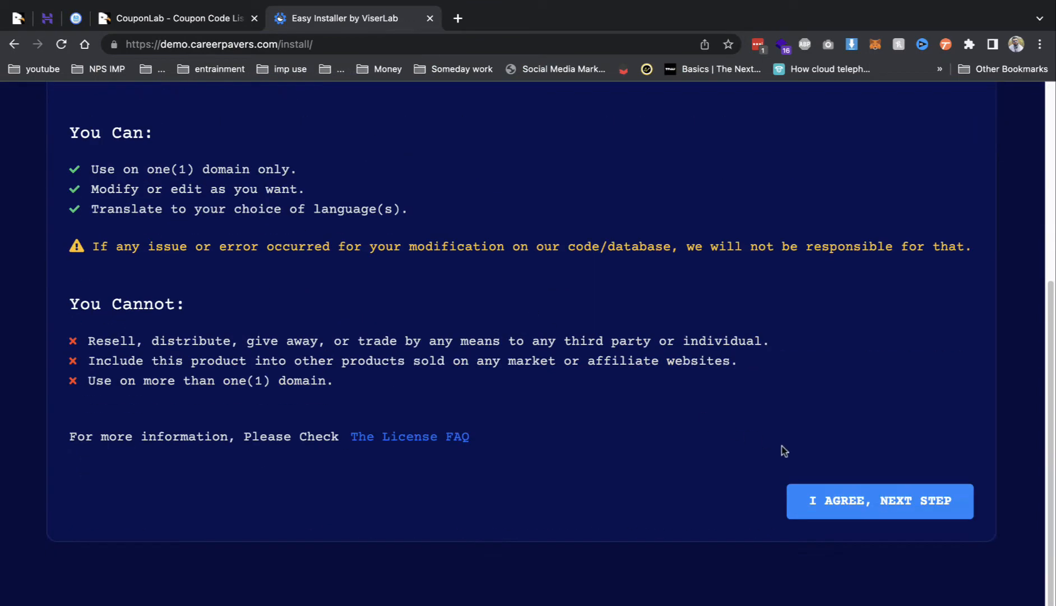
left_click(831, 502)
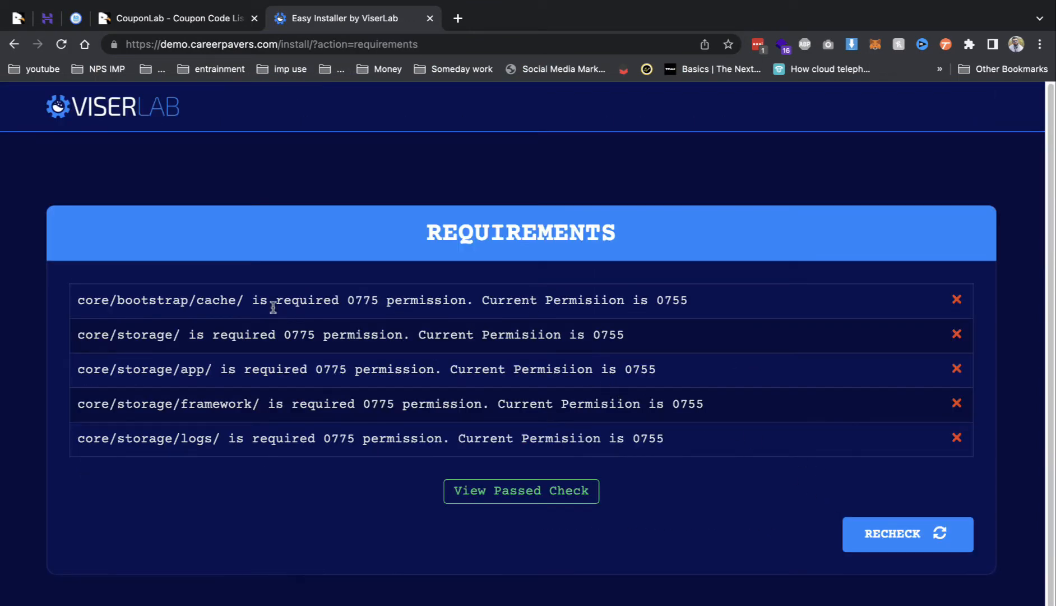
Check the installer's failed folder requirements and set the core/bootstrap/cache folder's permissions to 775 in the file manager.
left_click_drag(273, 307, 286, 437)
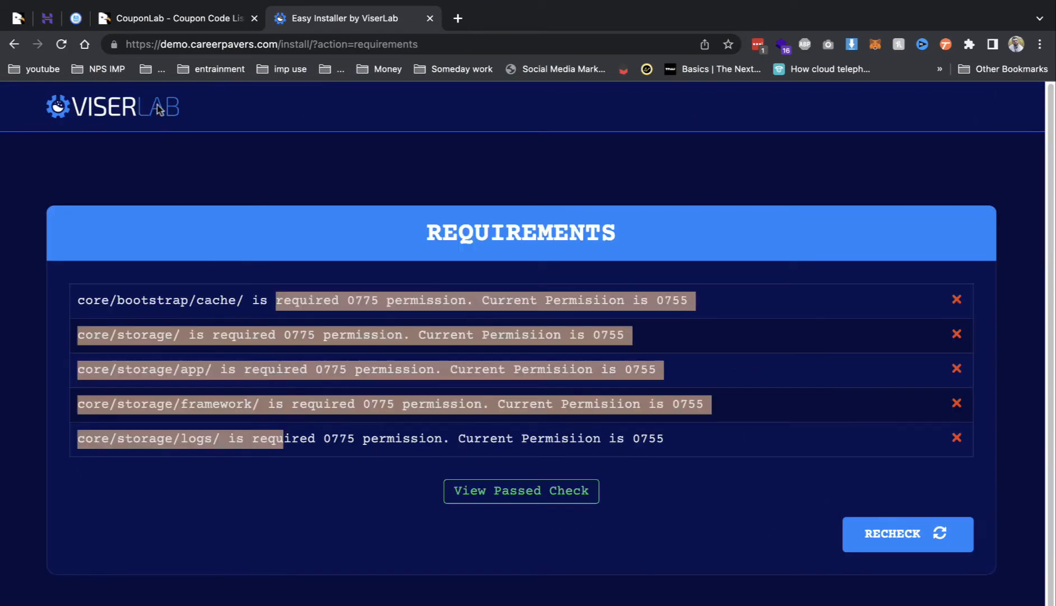
left_click(82, 17)
double_click(263, 247)
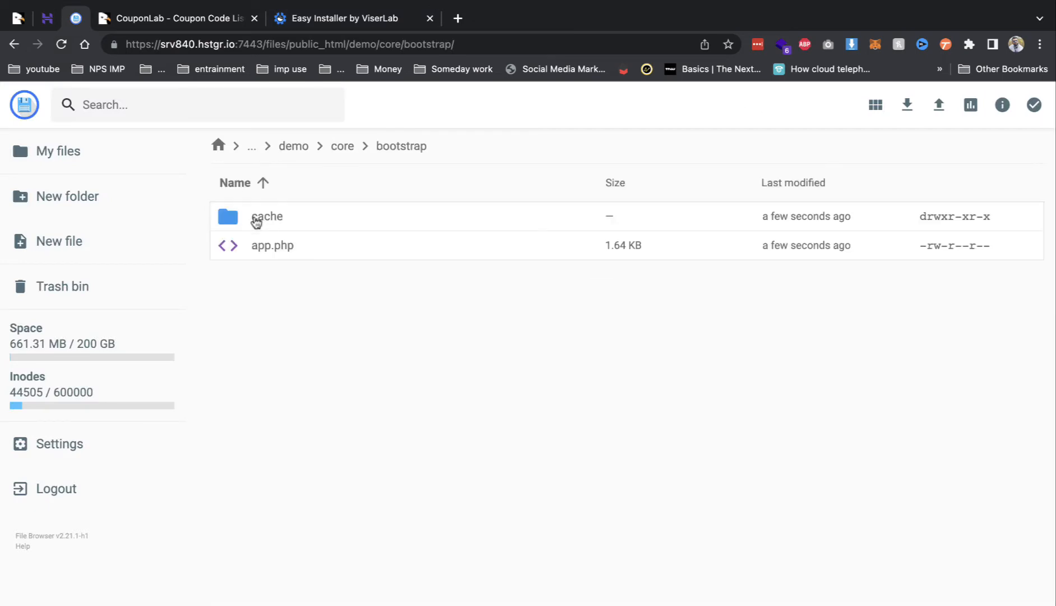
right_click(256, 218)
left_click(325, 360)
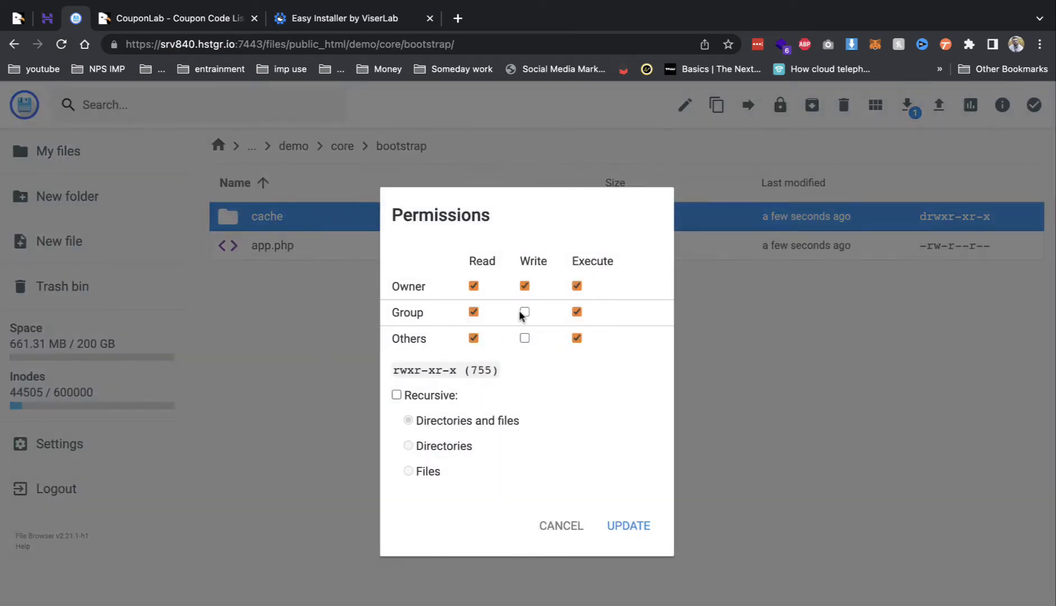
left_click(524, 312)
left_click(629, 525)
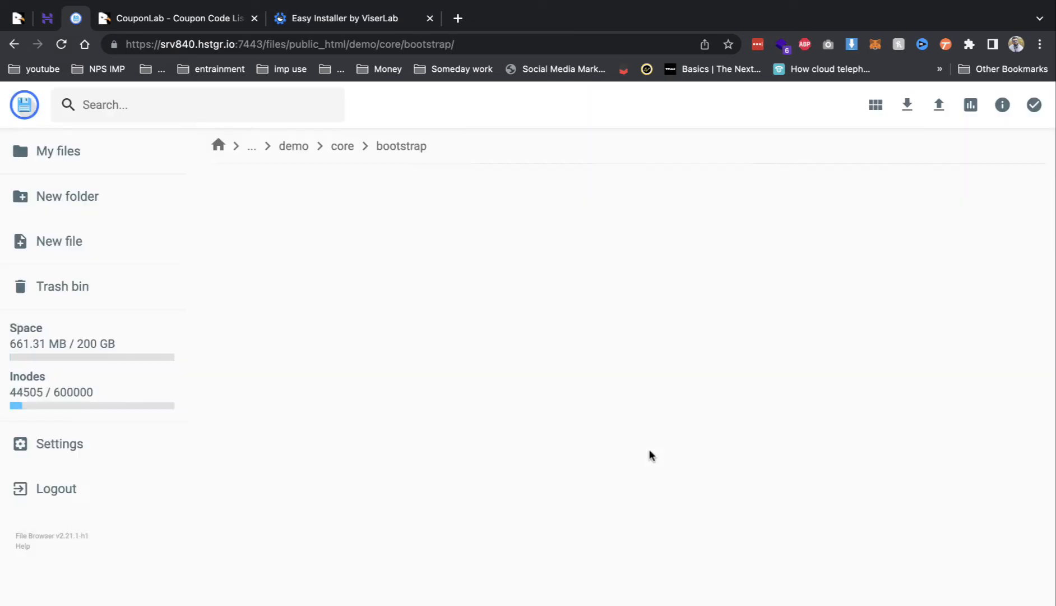
Return to the core folder and set the storage folder's permissions to 775 by granting group write access.
left_click(346, 150)
right_click(283, 421)
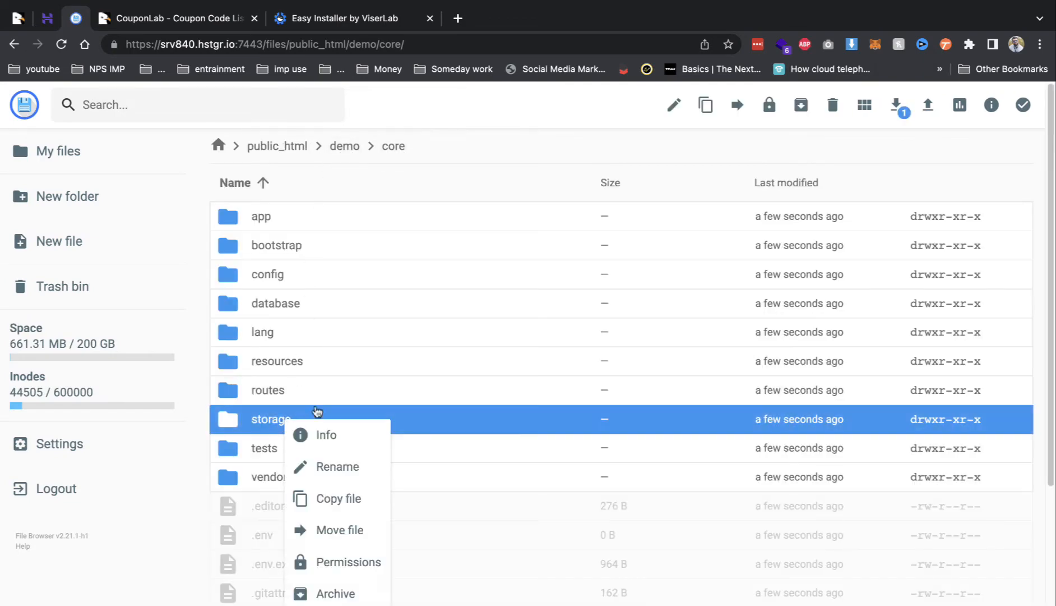
left_click(343, 562)
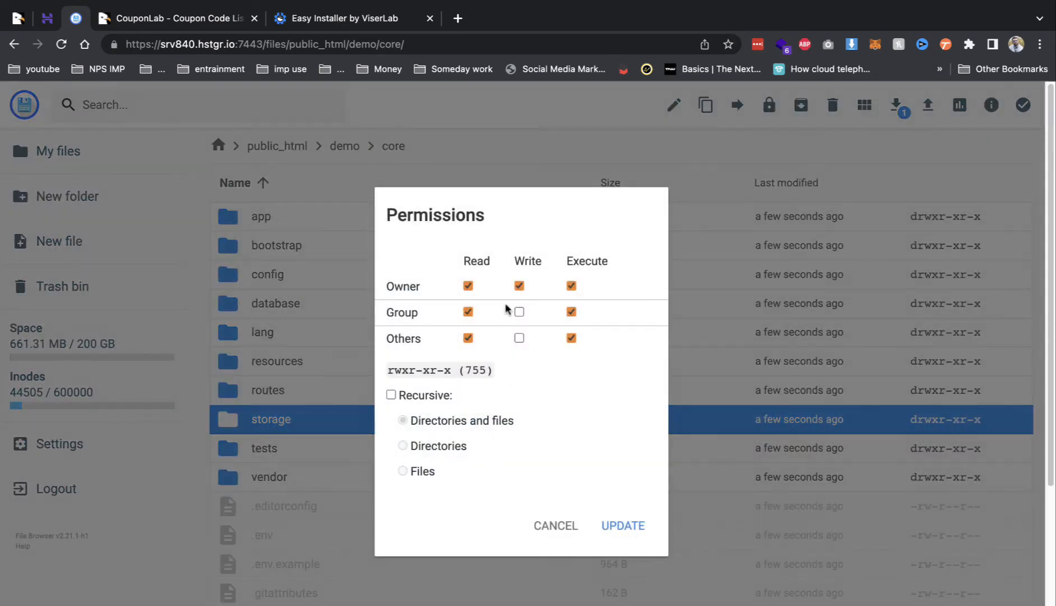
left_click(519, 311)
left_click(622, 524)
Open the storage folder and set its app subfolder's permissions to 775.
double_click(274, 420)
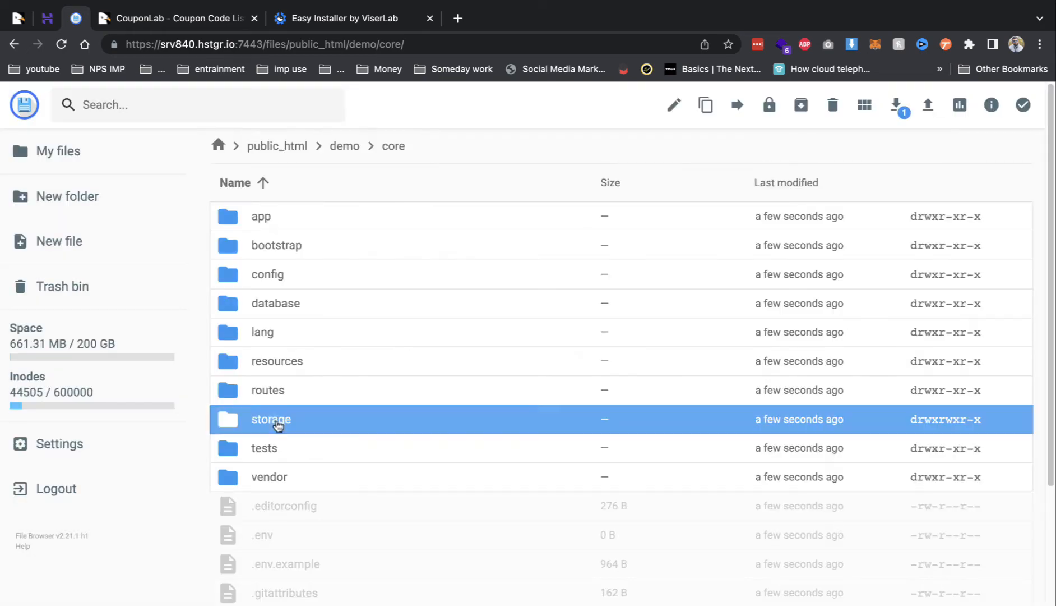
right_click(271, 217)
left_click(322, 355)
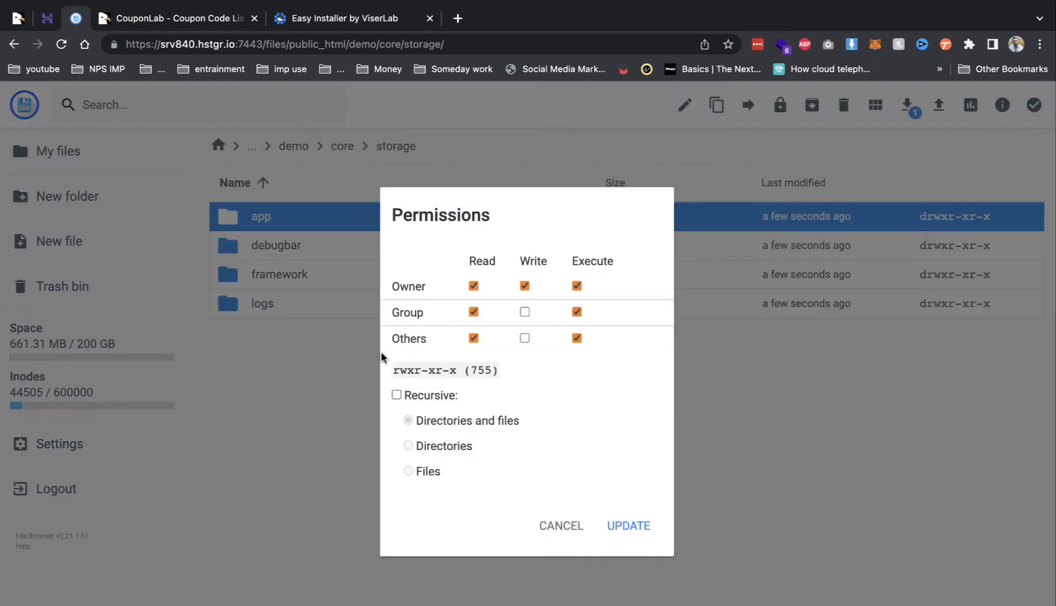
left_click(525, 311)
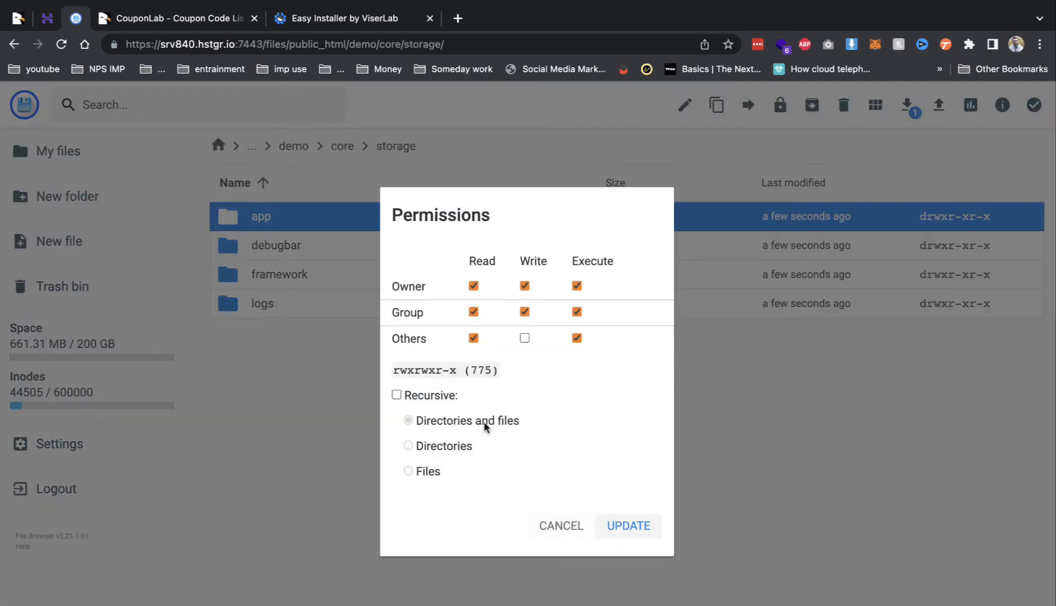
left_click(615, 524)
Set the permissions of the framework folder inside core/storage to 775.
right_click(301, 275)
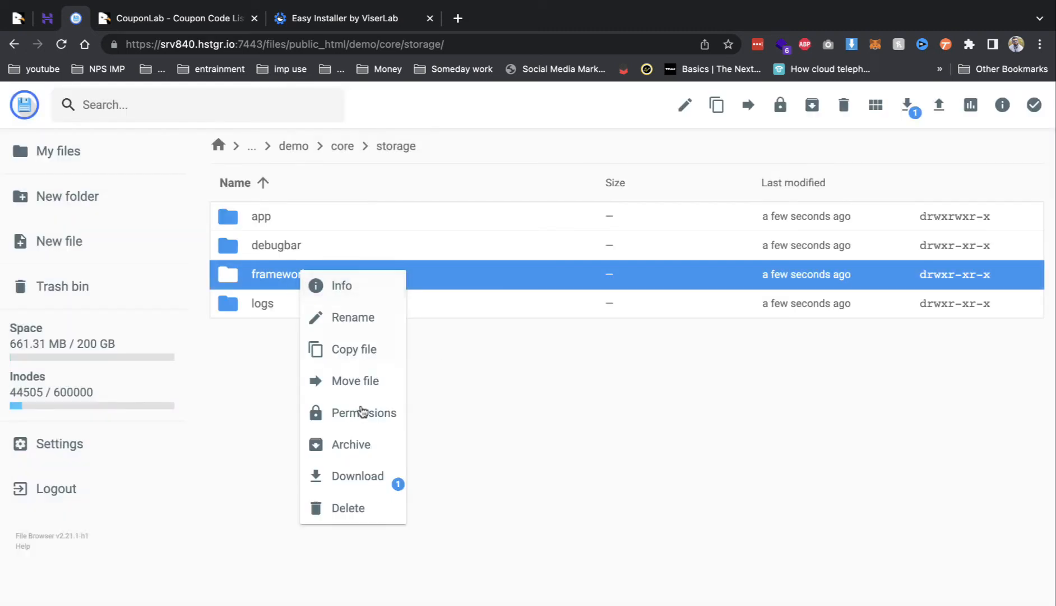
left_click(399, 415)
left_click(524, 313)
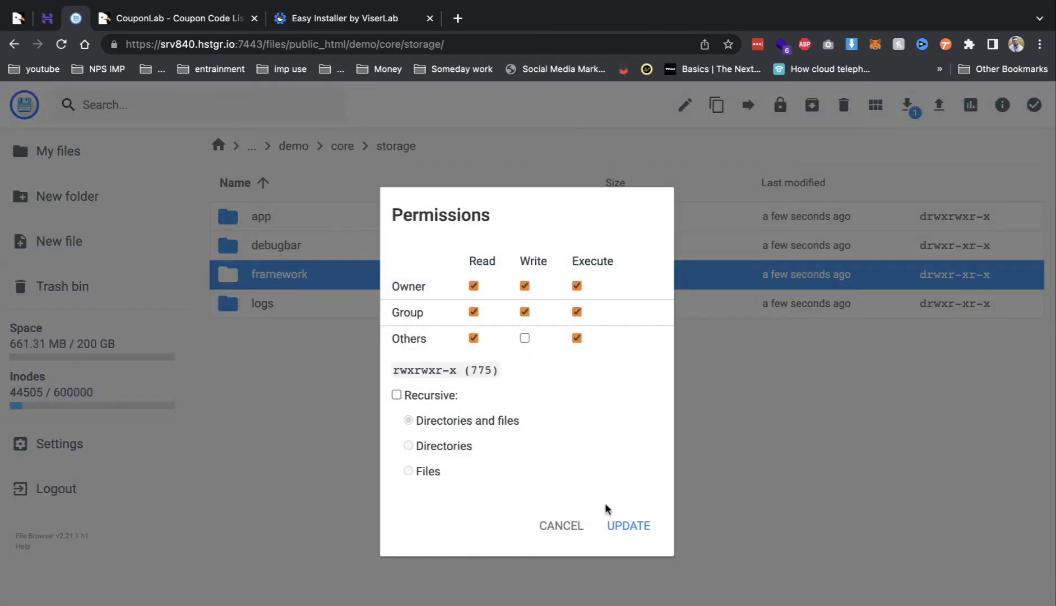
left_click(623, 525)
Set the permissions of the logs folder inside core/storage to 775.
right_click(273, 312)
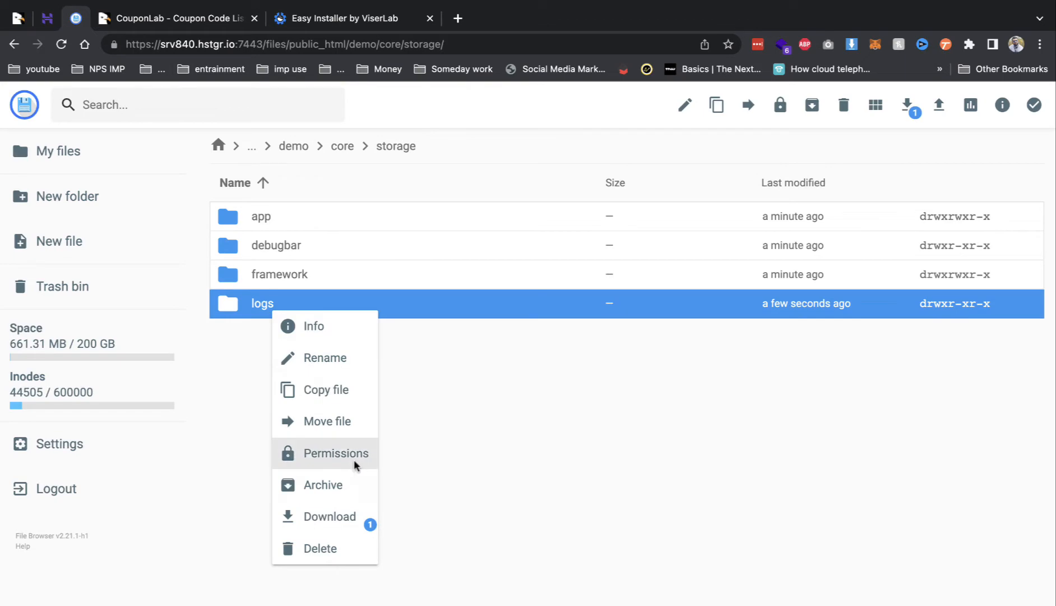
left_click(331, 453)
left_click(525, 312)
left_click(621, 526)
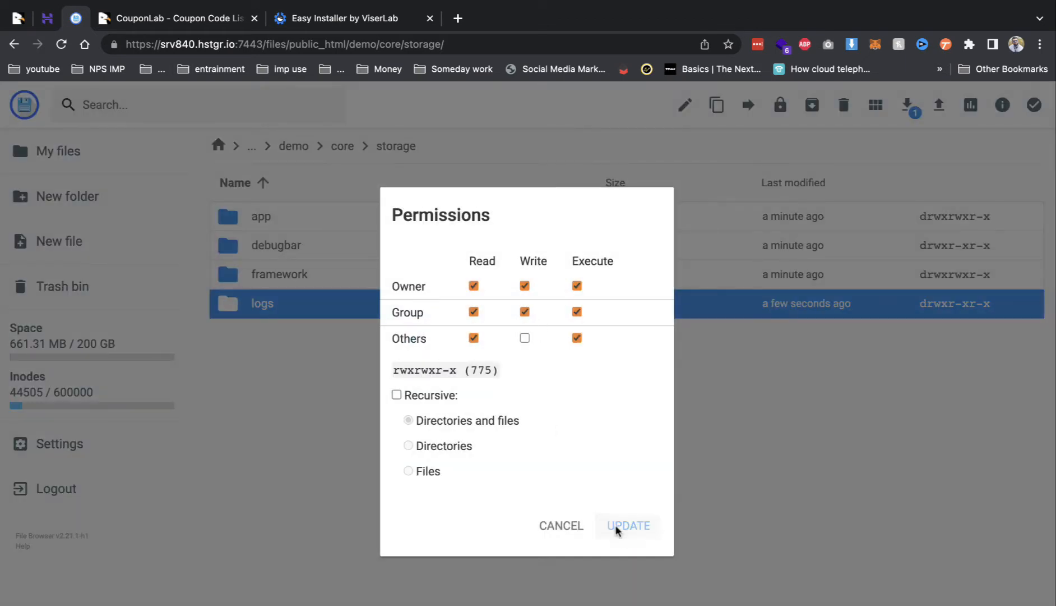
Recheck the requirements in the installer and continue to the Information form.
left_click(317, 20)
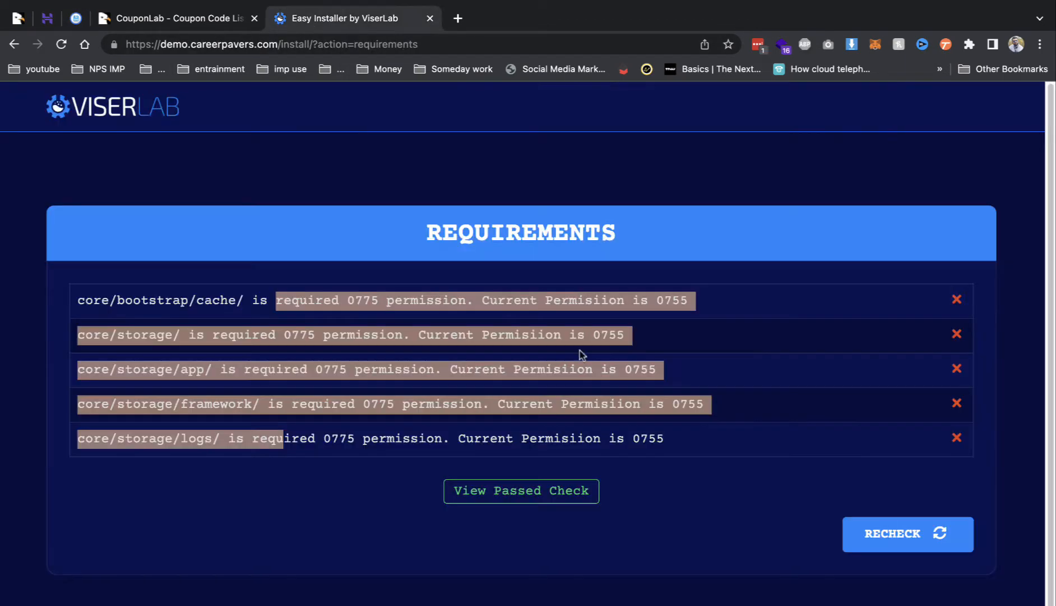
left_click(898, 533)
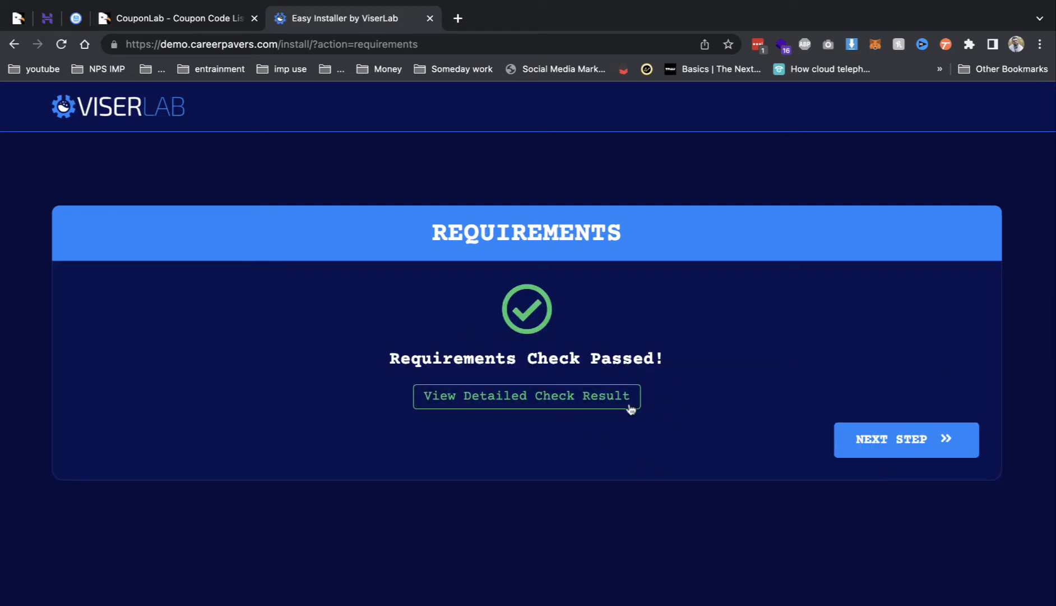
left_click(873, 448)
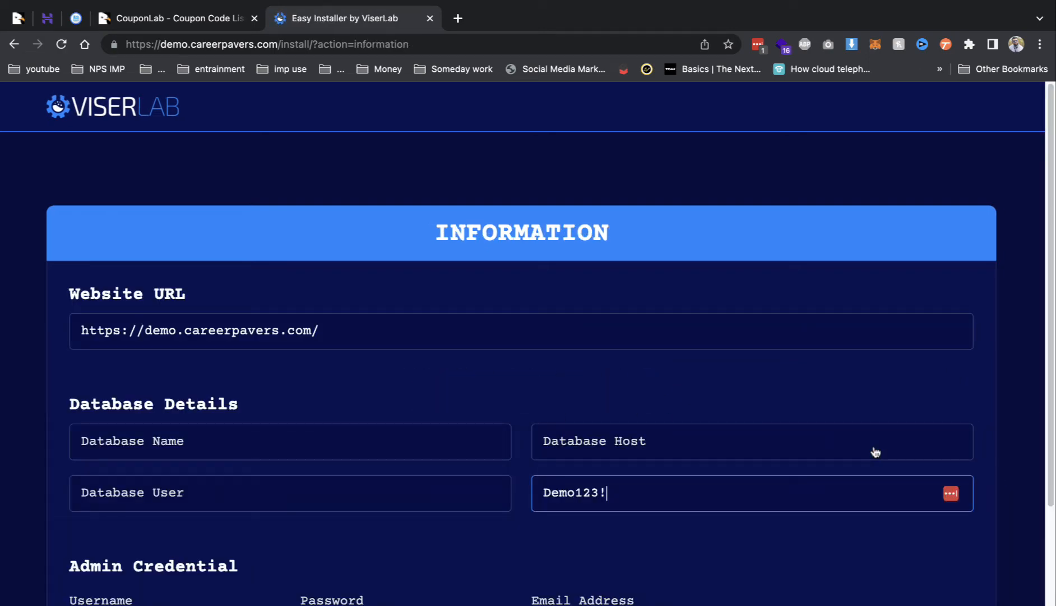
Open the MySQL Databases page for careerpavers.com in the Hostinger panel and copy the existing demo database's full name.
left_click(76, 26)
left_click(47, 18)
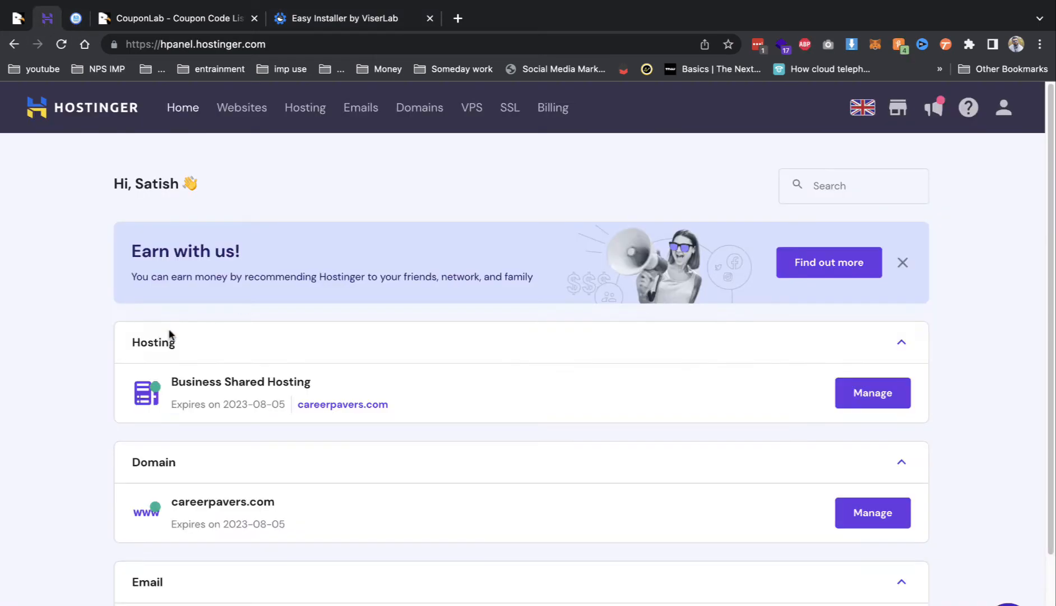
scroll(832, 431, "down", 1)
left_click(873, 370)
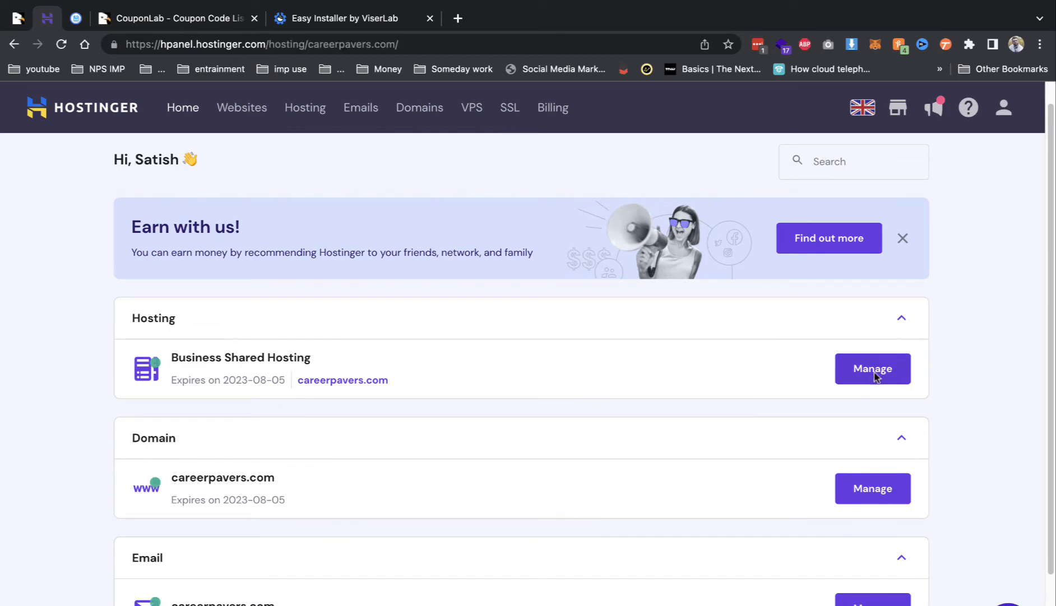
scroll(563, 411, "down", 10)
scroll(563, 411, "down", 15)
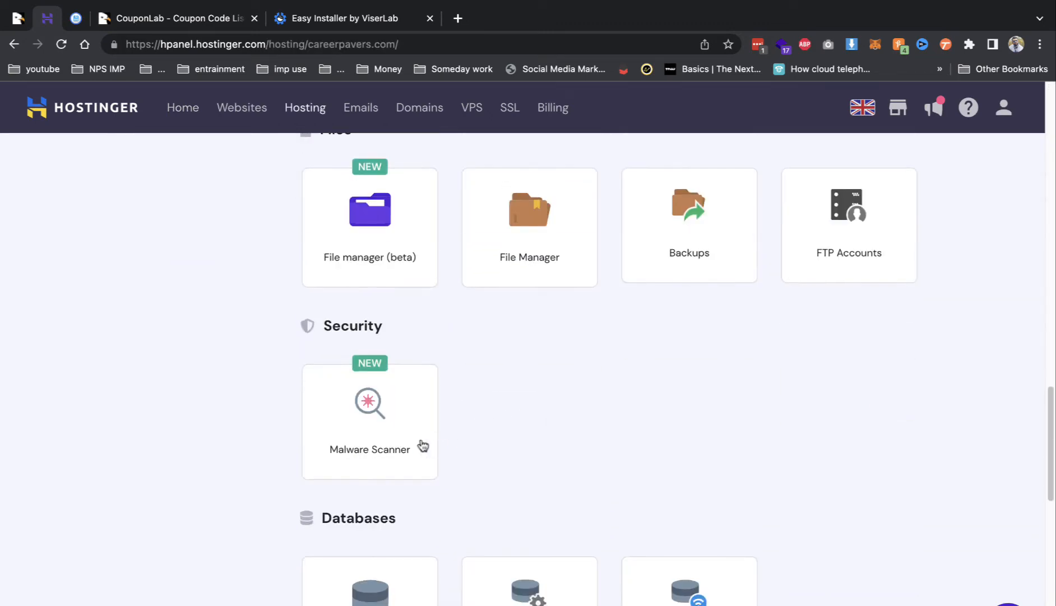
left_click(381, 419)
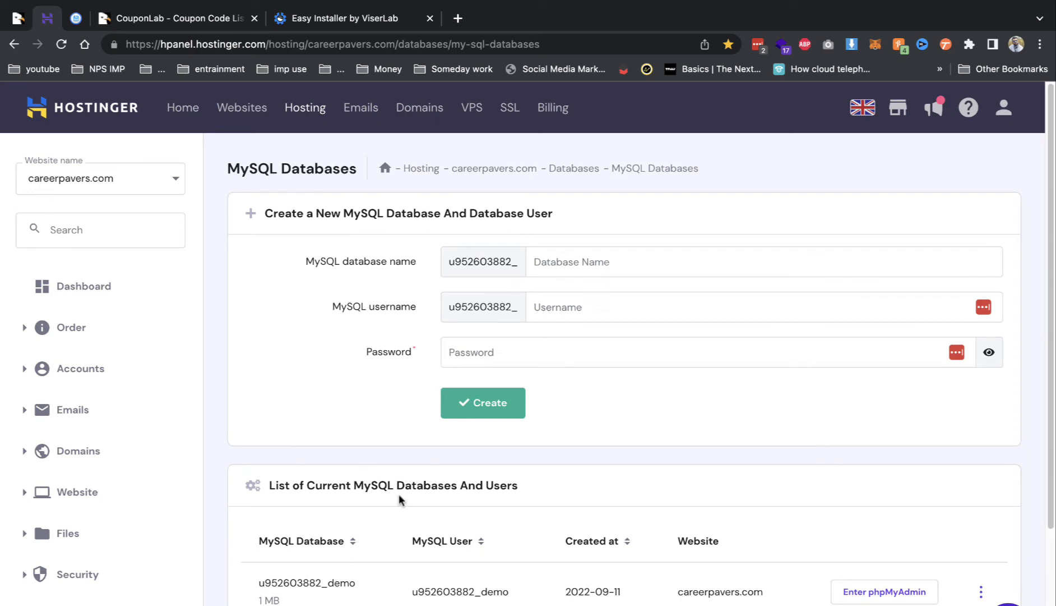
double_click(326, 584)
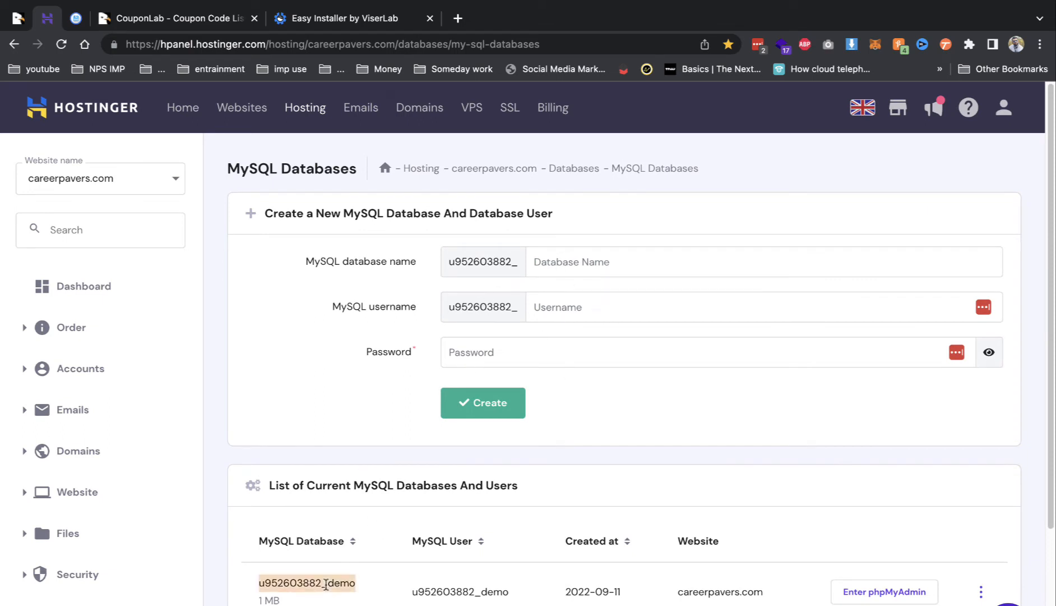
Fill the installer's database details with the copied demo database name, host localhost and the same value as database user, keeping the prefilled password.
left_click(317, 23)
left_click(222, 451)
key("super+v")
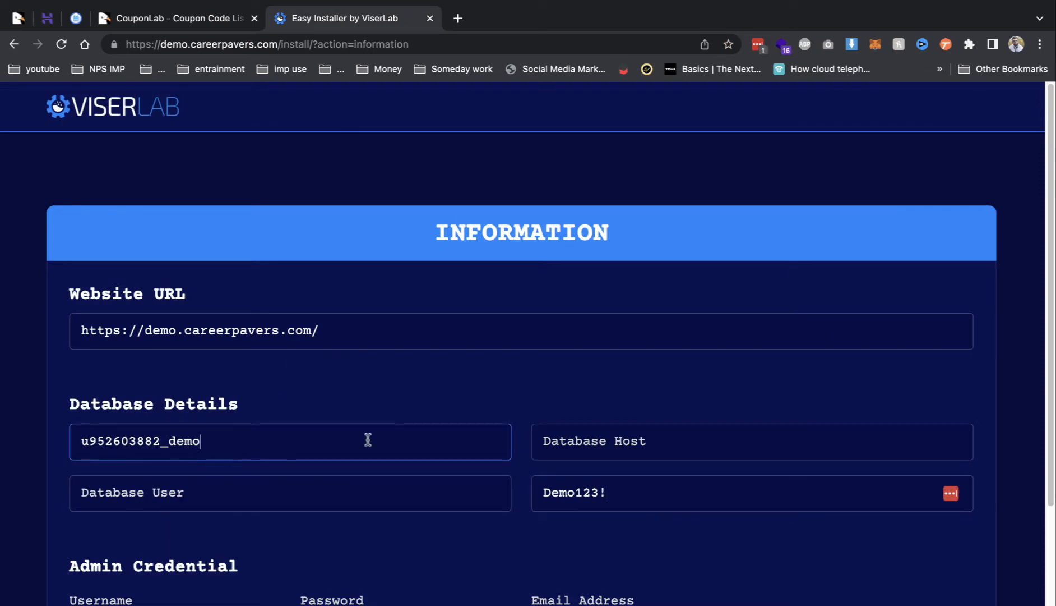
left_click(622, 441)
left_click(630, 477)
left_click(397, 499)
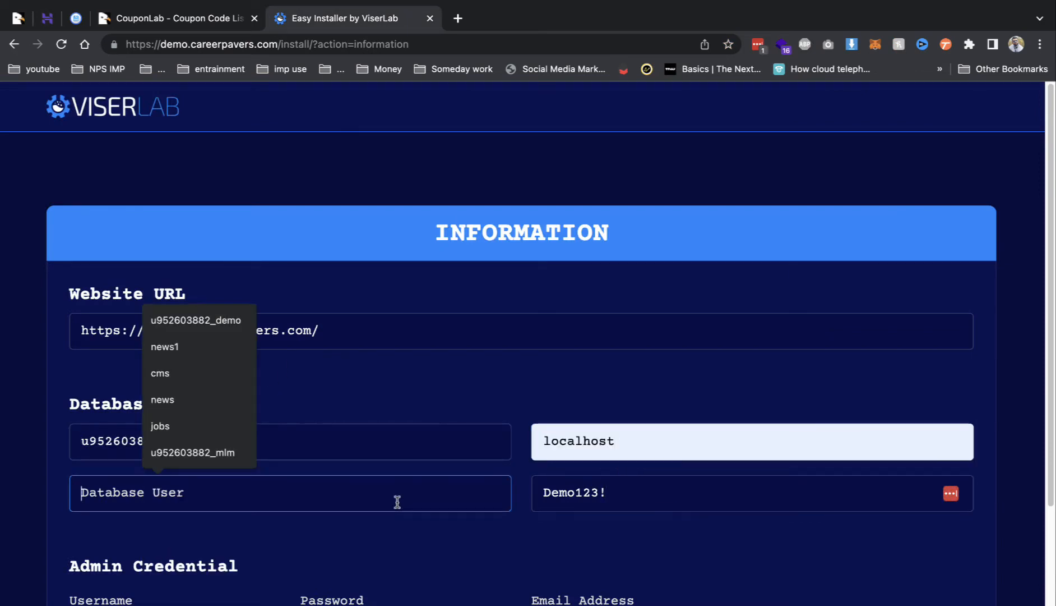
key("super+v")
double_click(573, 493)
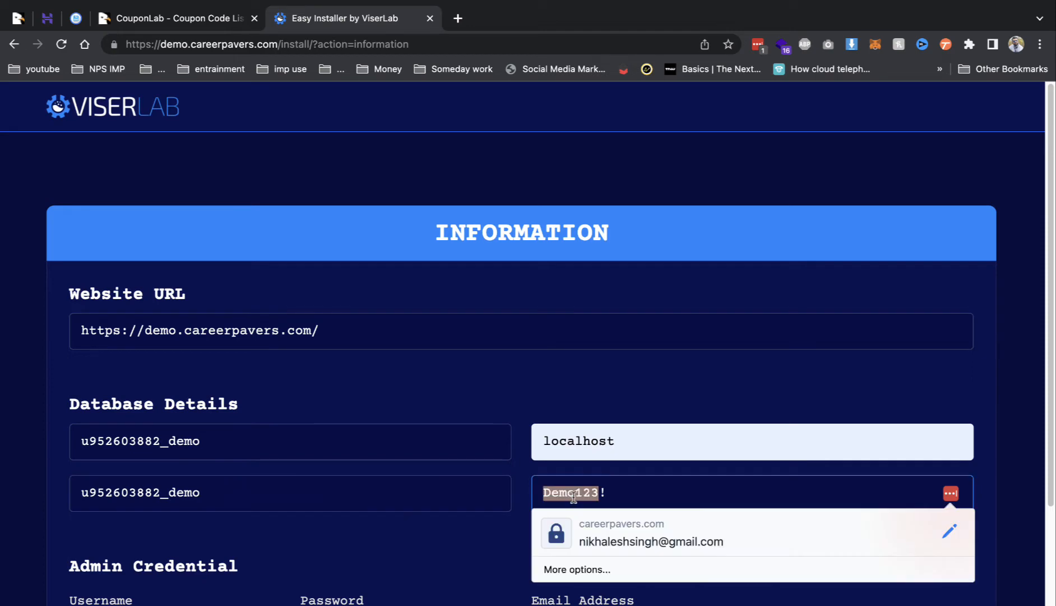
left_click(447, 379)
scroll(413, 420, "down", 5)
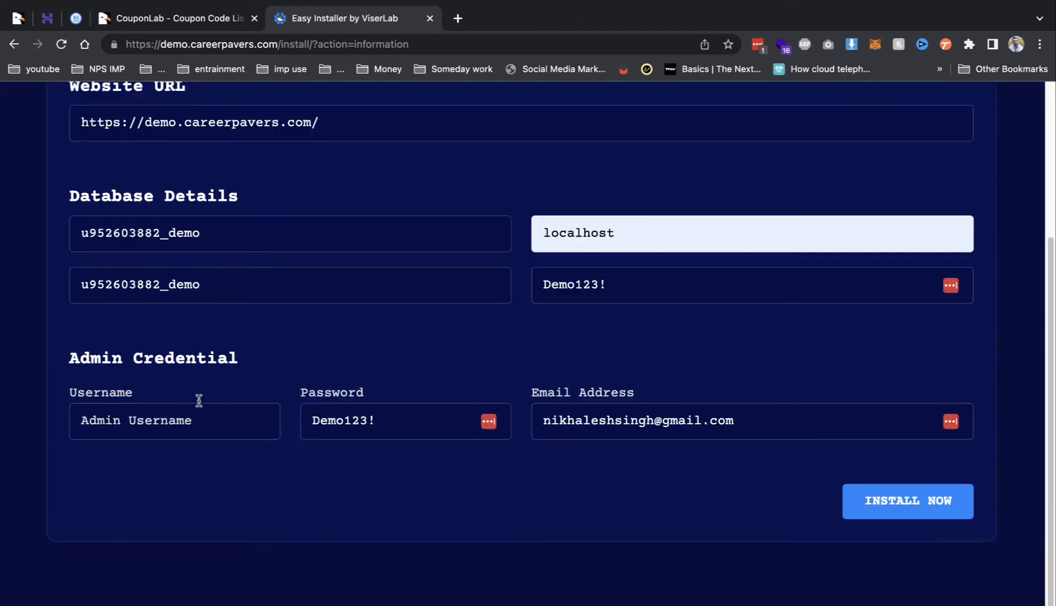
Set the admin username to admin, keep the prefilled password and e-mail, and start the installation.
left_click(197, 420)
type("admi")
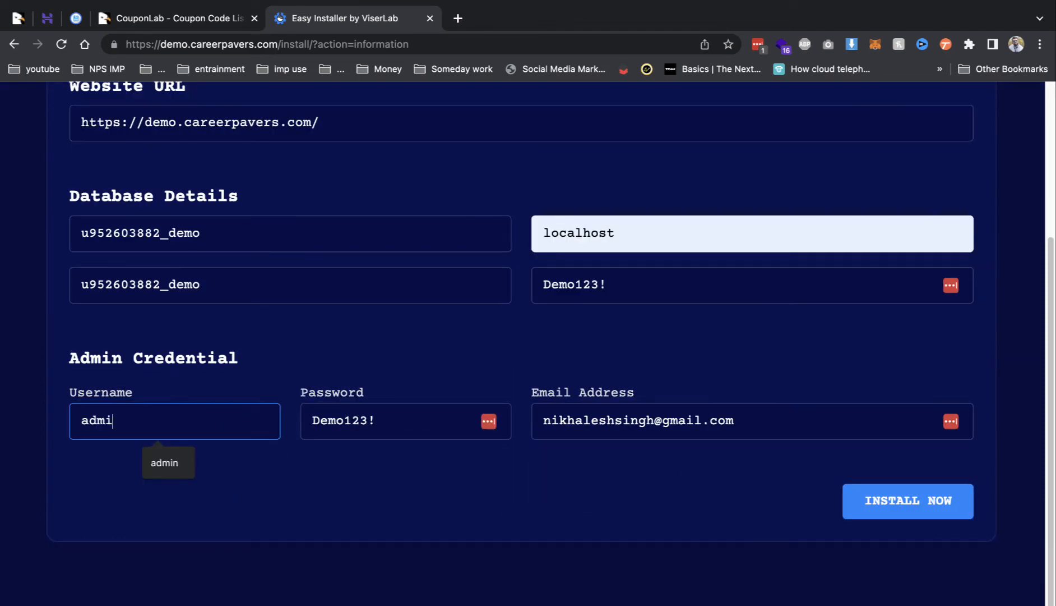
type("n")
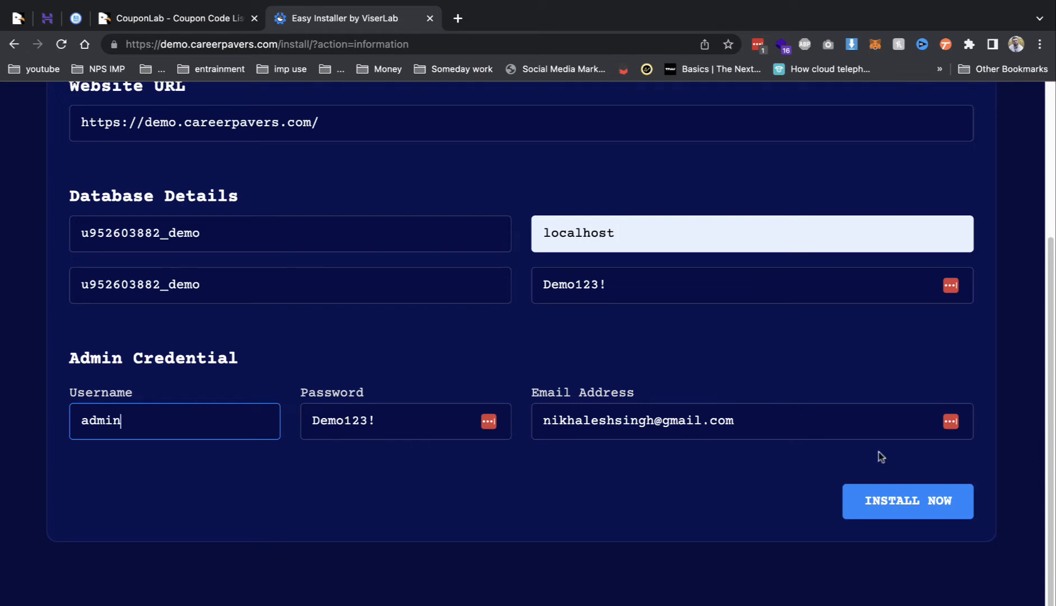
left_click(894, 502)
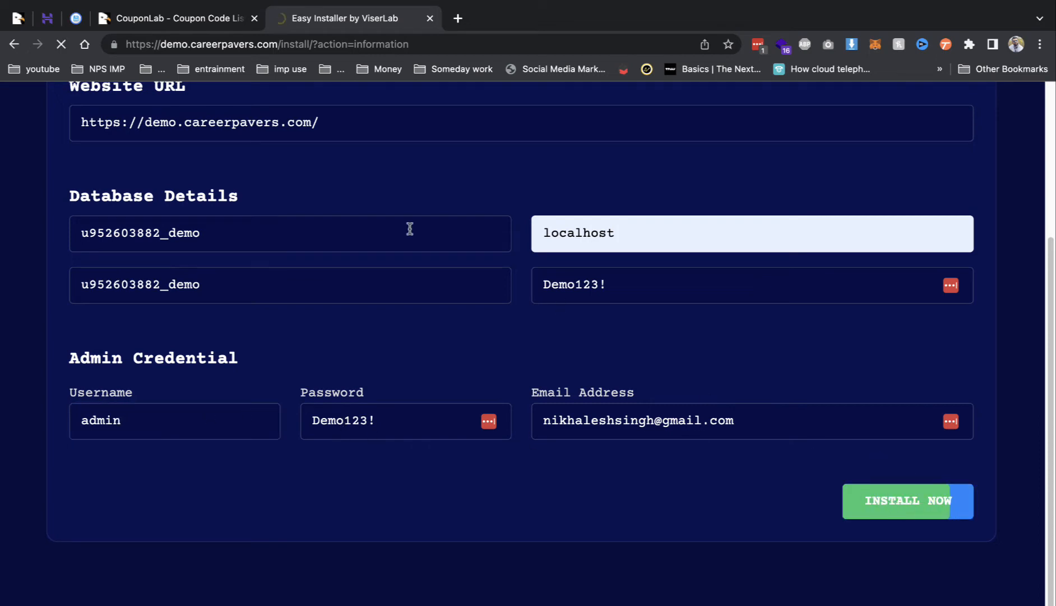
Delete the install folder from public_html/demo in the hosting file manager, skipping the trash bin.
left_click(77, 20)
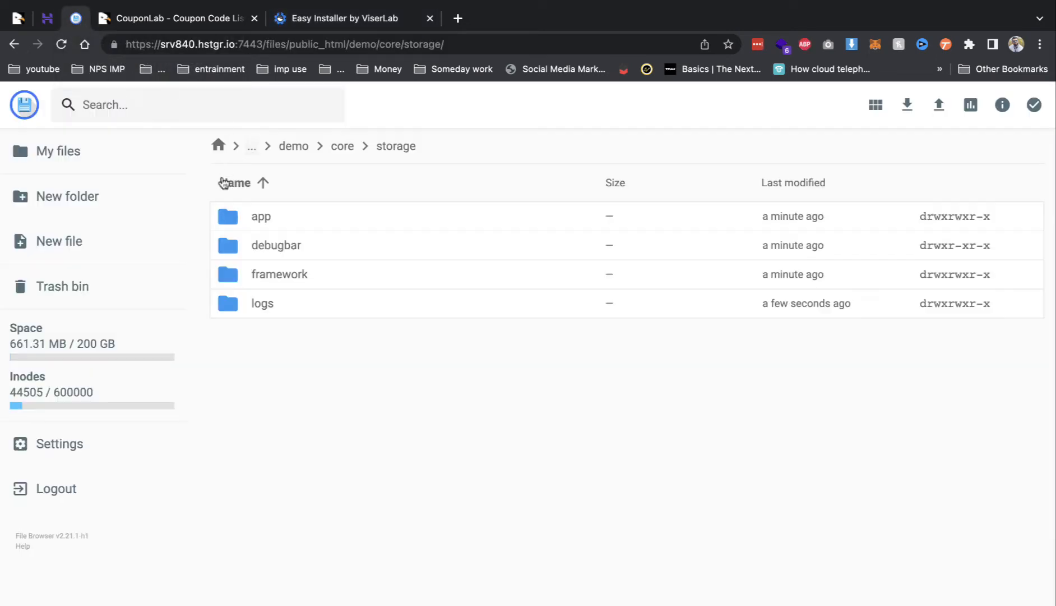
left_click(297, 147)
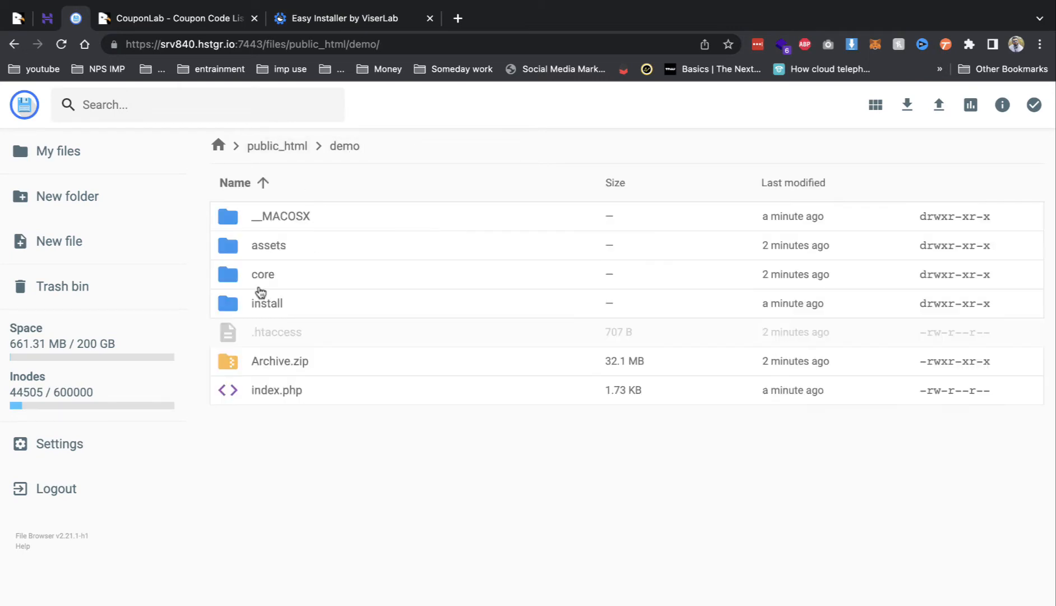
left_click(260, 301)
left_click(852, 117)
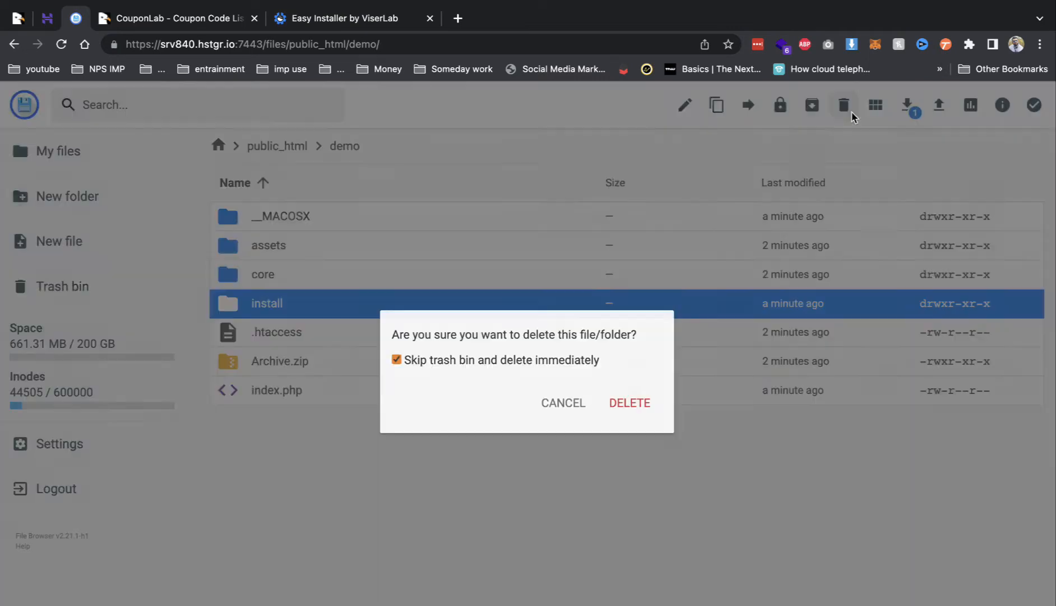
left_click(651, 399)
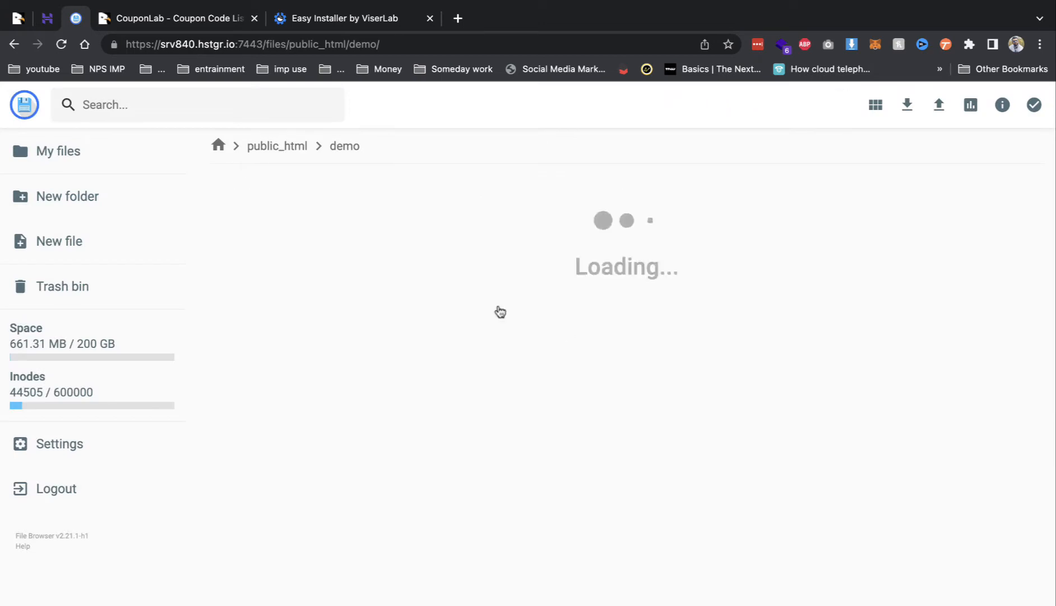
Open the installed website from the installer, accept its cookie notice and look through the home page sections.
left_click(348, 18)
left_click(626, 556)
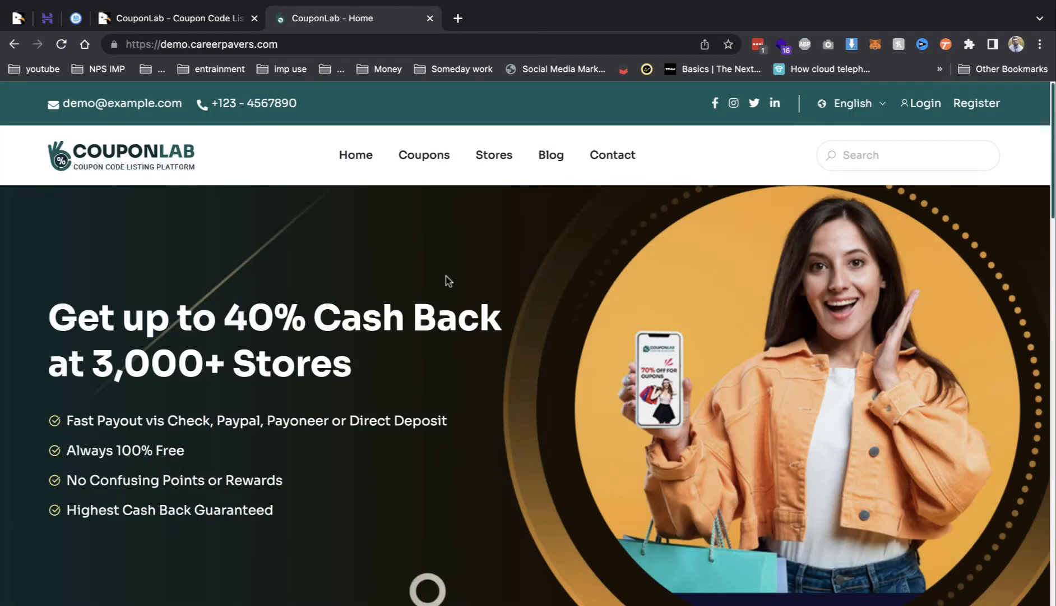
scroll(448, 281, "down", 5)
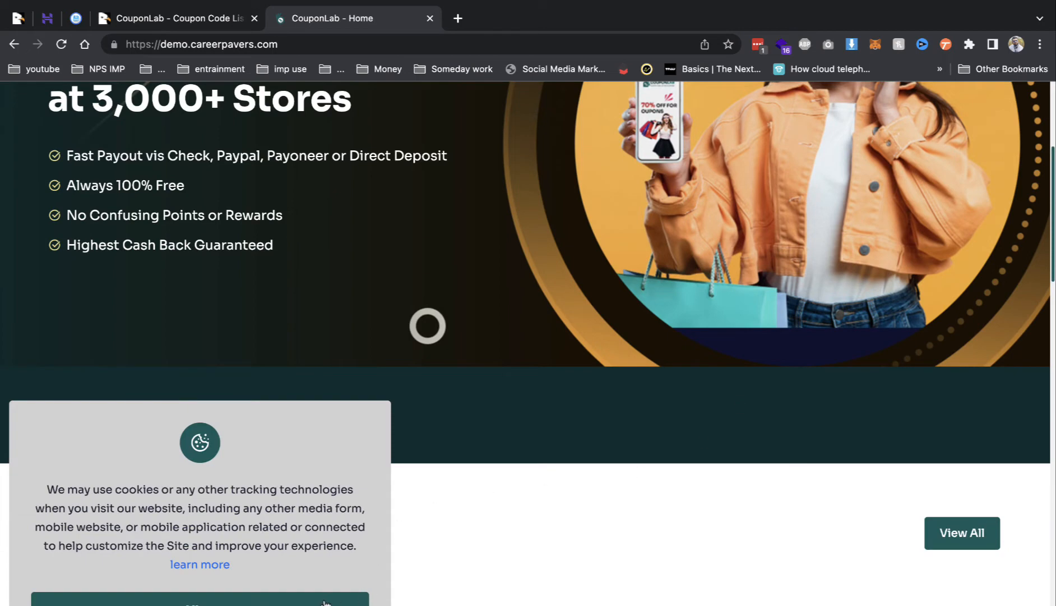
left_click(299, 596)
scroll(305, 418, "down", 3)
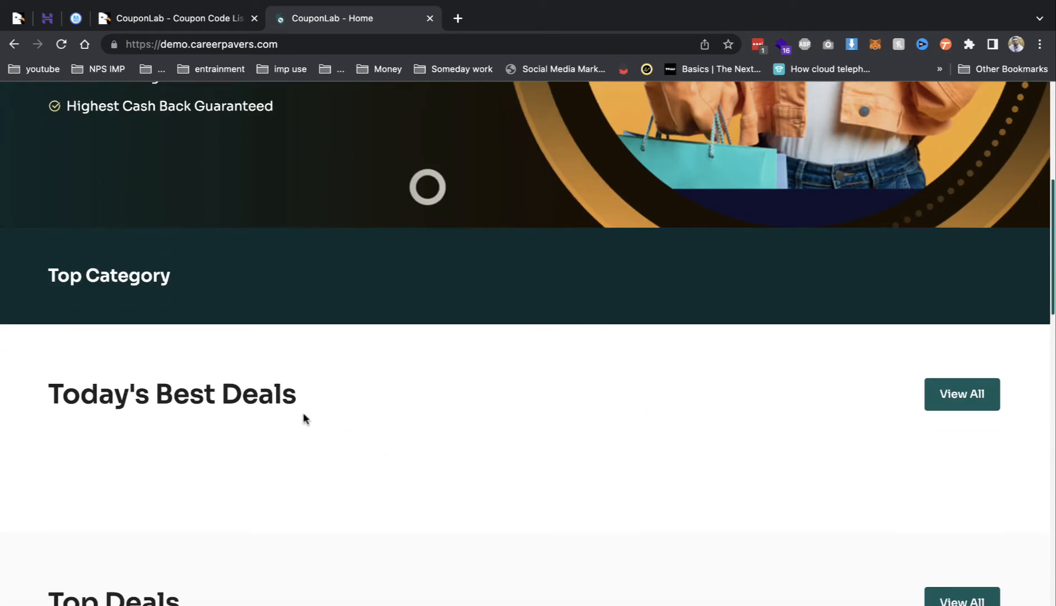
scroll(954, 389, "down", 15)
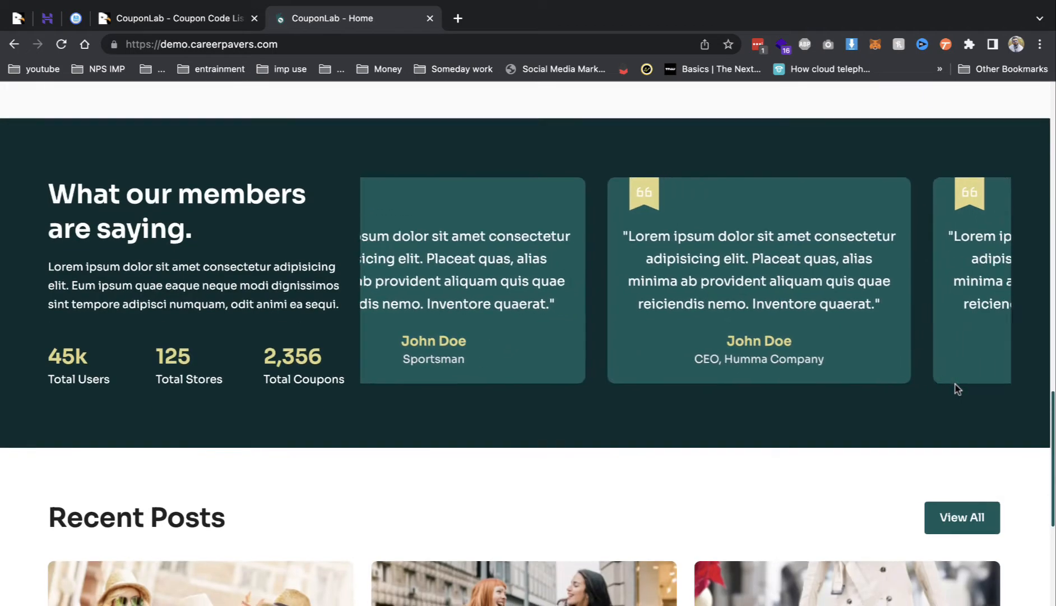
scroll(955, 389, "down", 8)
scroll(935, 387, "up", 20)
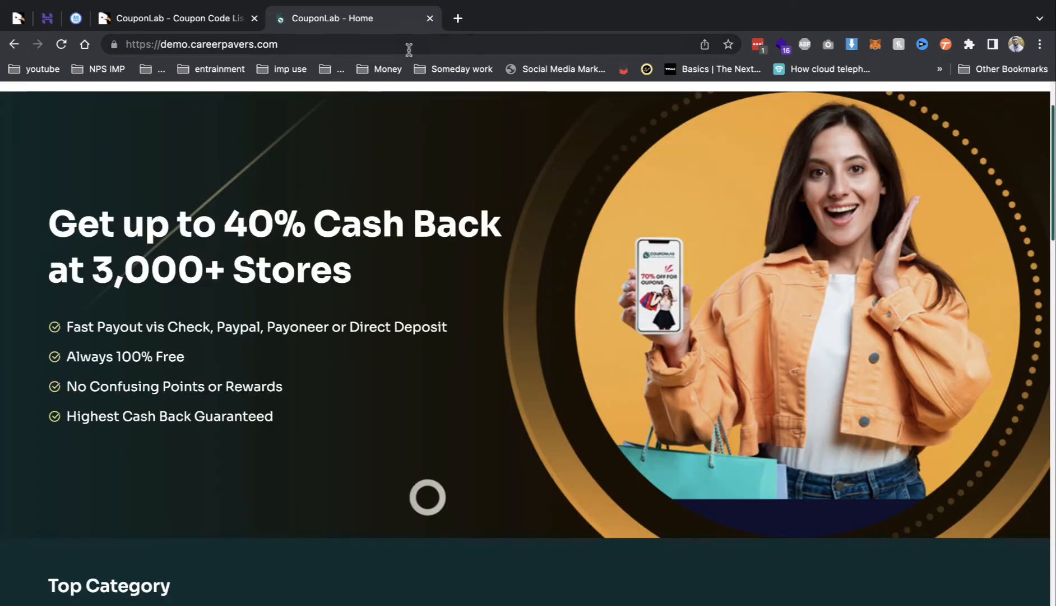
Log in to the admin area at demo.careerpavers.com/admin with username admin and the prefilled password, declining to save the login in LastPass.
left_click(499, 48)
left_click(499, 48)
type("/admin")
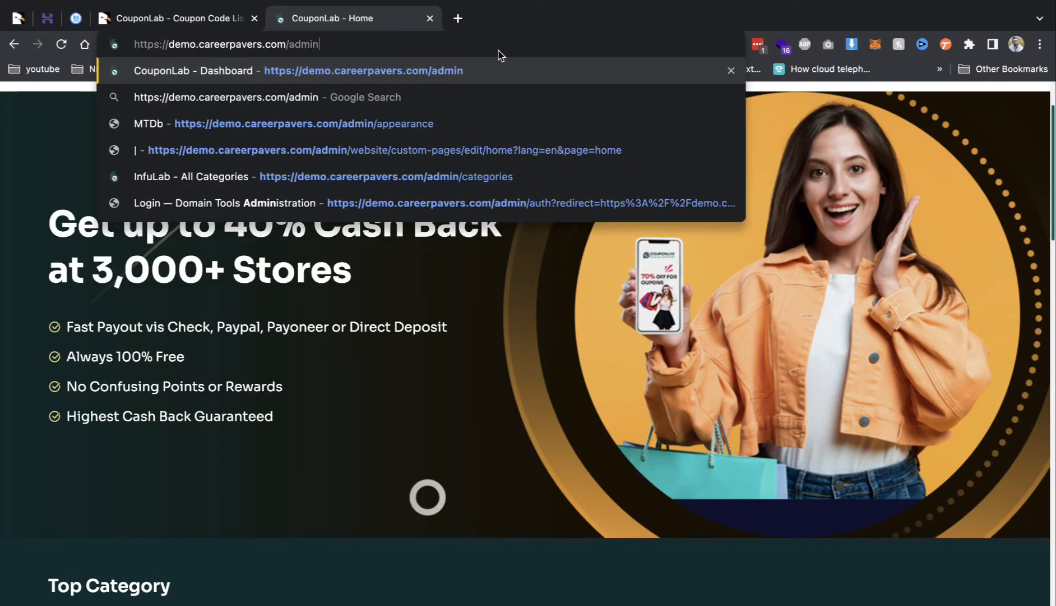
key("Return")
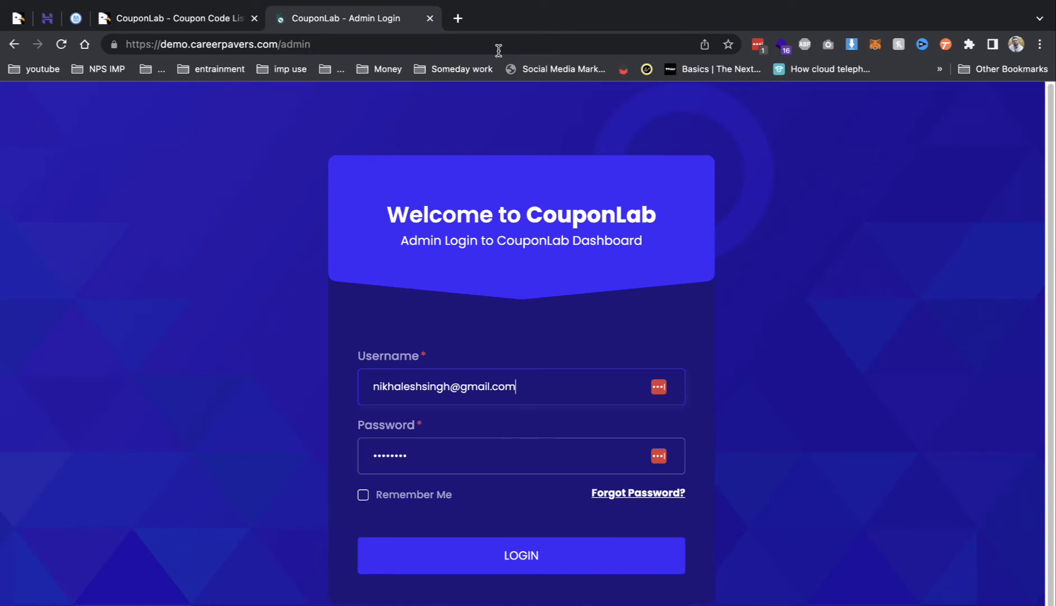
key("super+a")
type("adm")
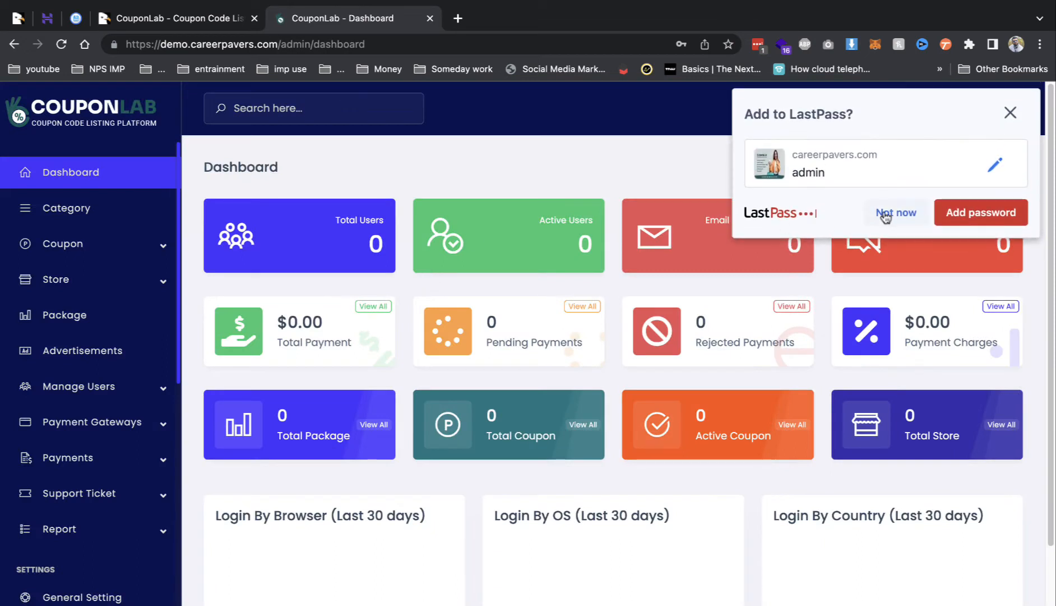
left_click(885, 216)
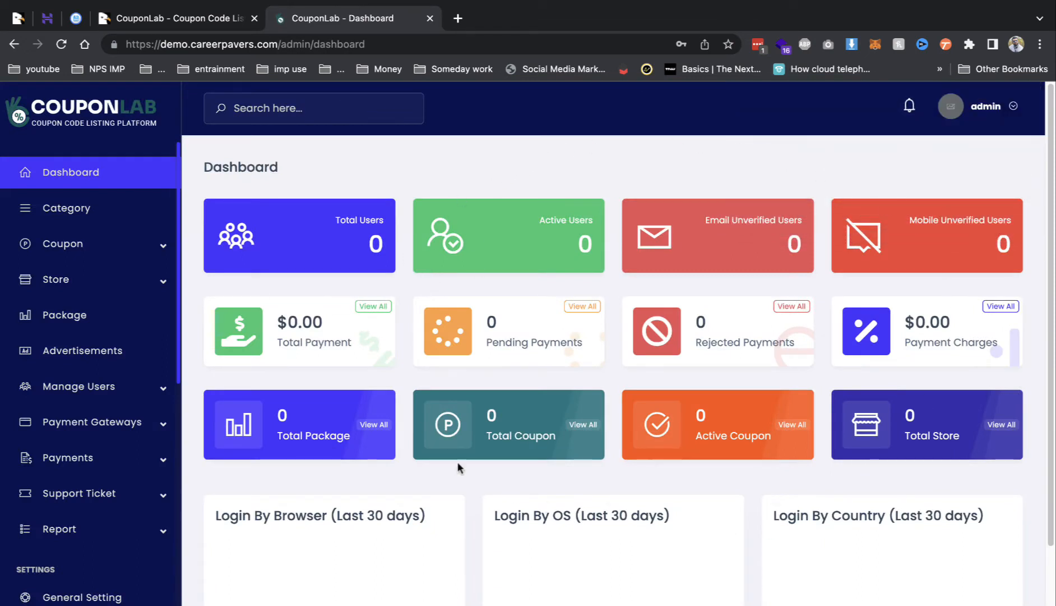
Add a category named travel with the fighter-jet icon.
left_click(135, 216)
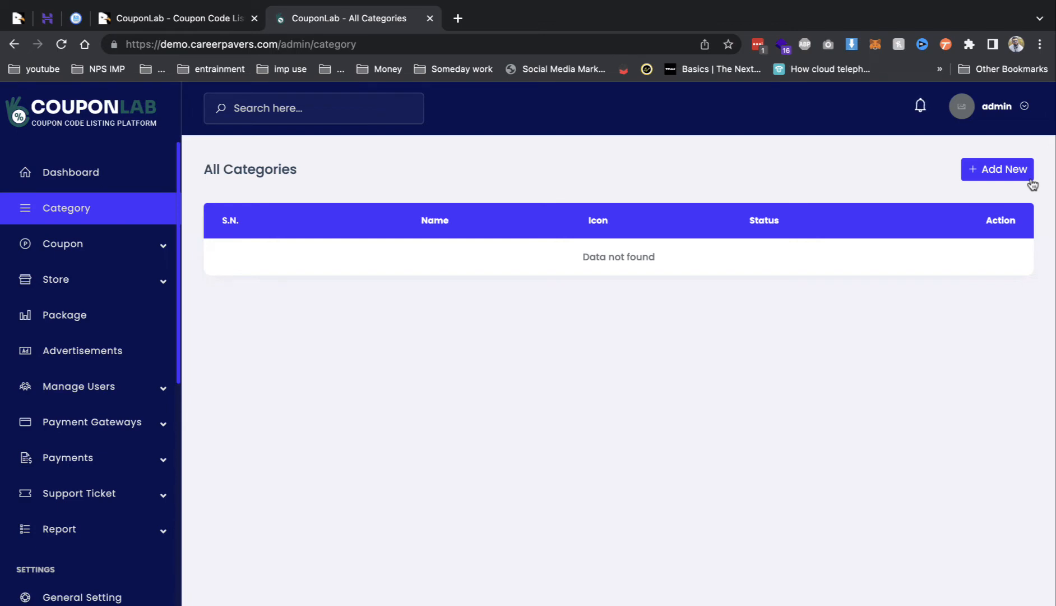
left_click(1030, 178)
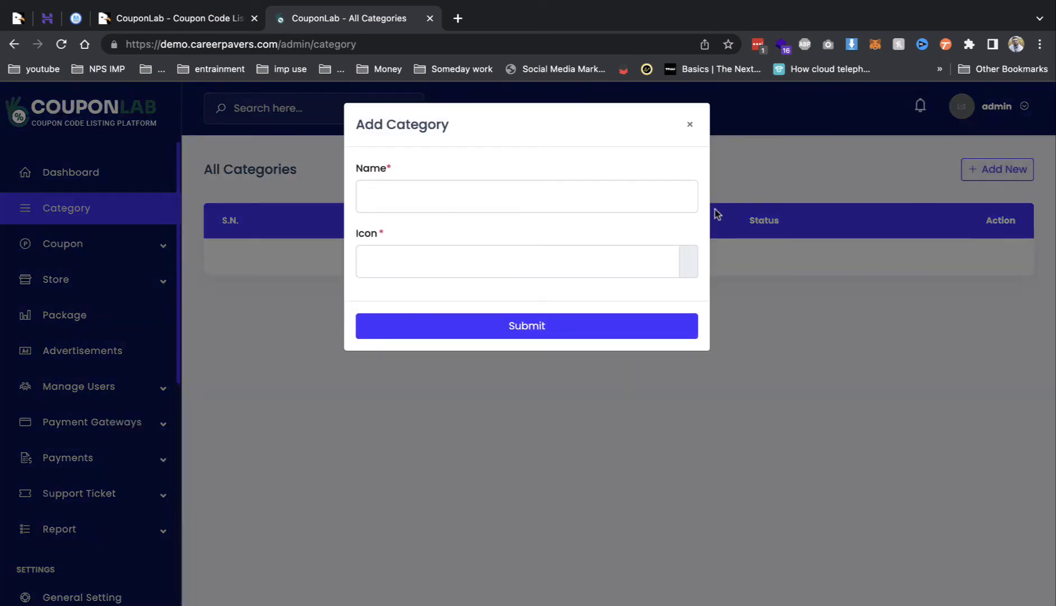
left_click(620, 200)
type("travel")
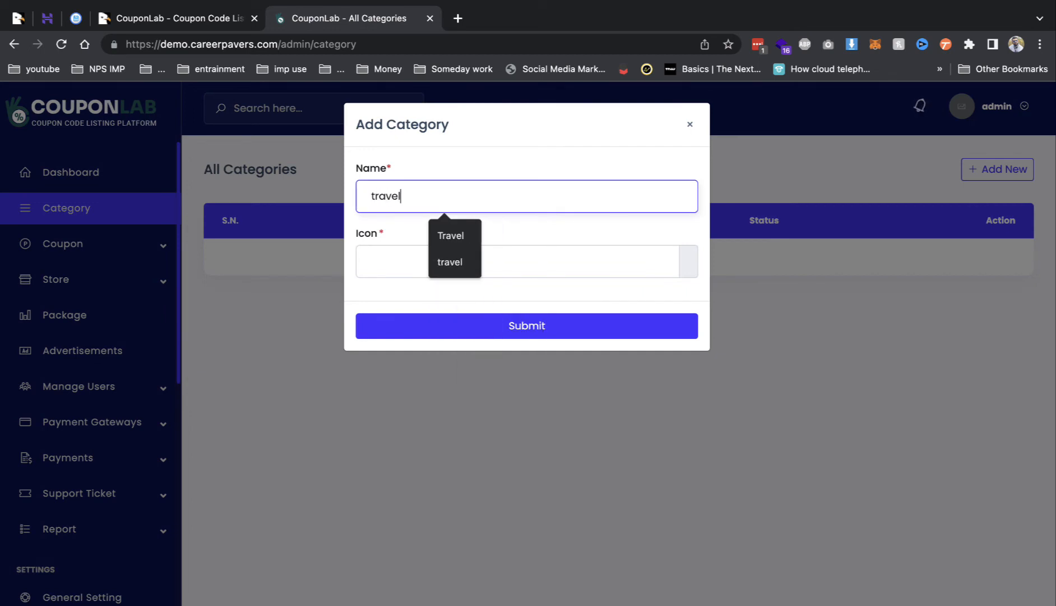
key("Tab")
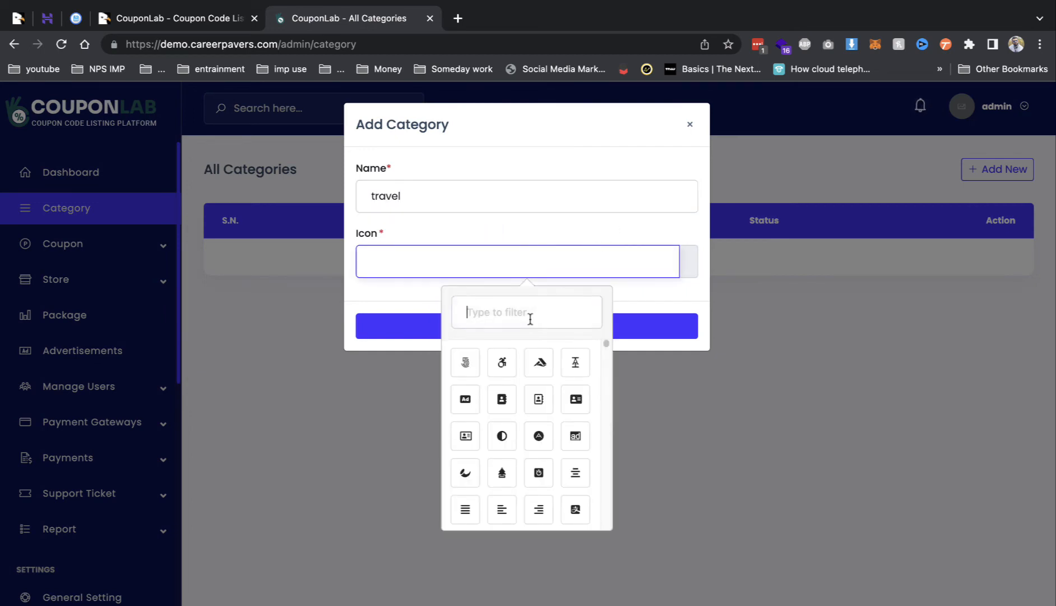
left_click(530, 314)
type("trave")
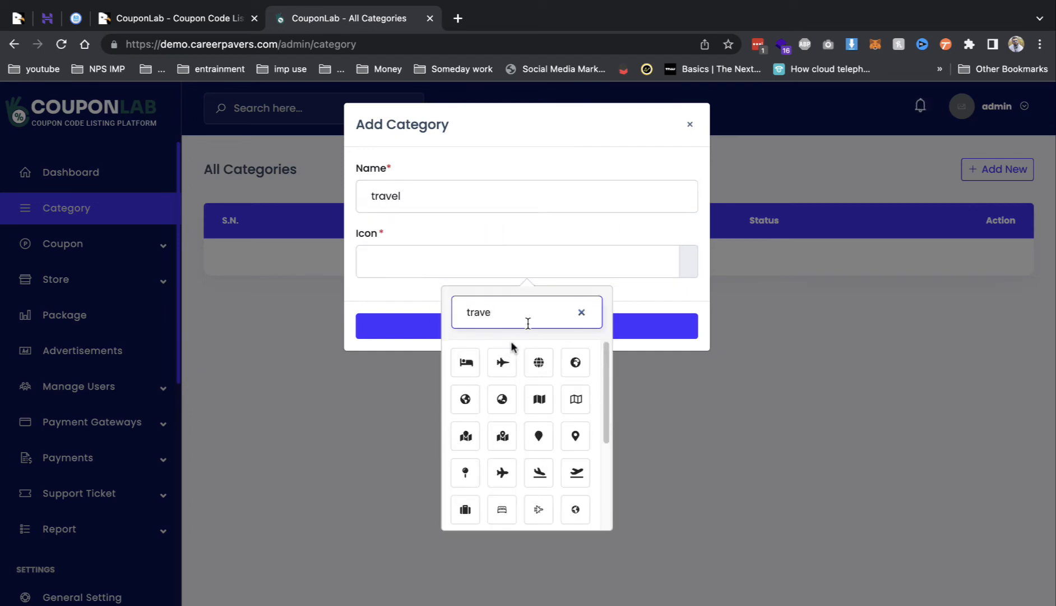
left_click(505, 374)
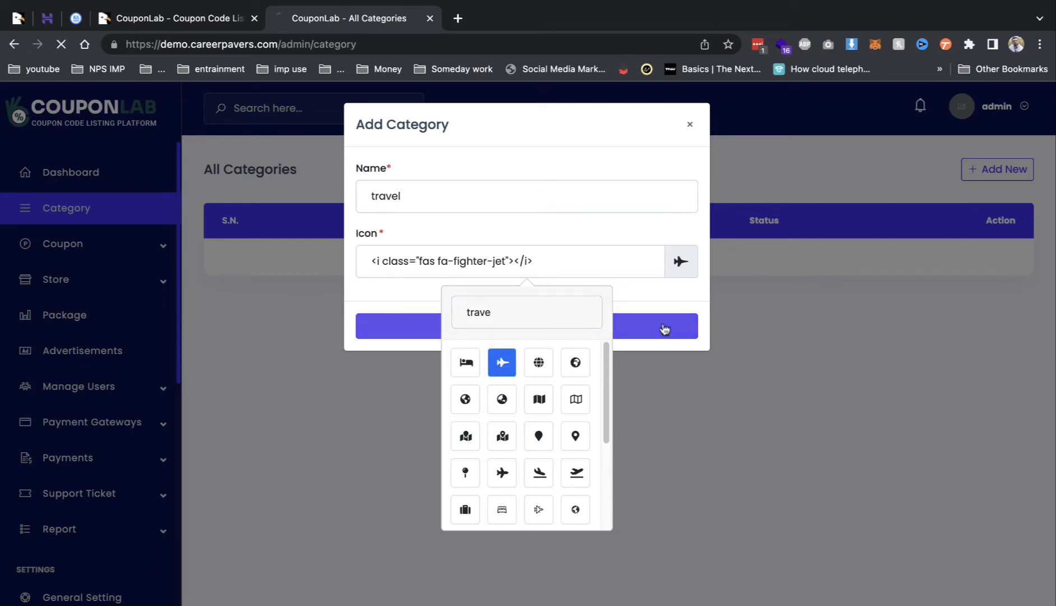
left_click(662, 329)
Add a category named Food with the outlined bitten-cookie icon.
left_click(986, 168)
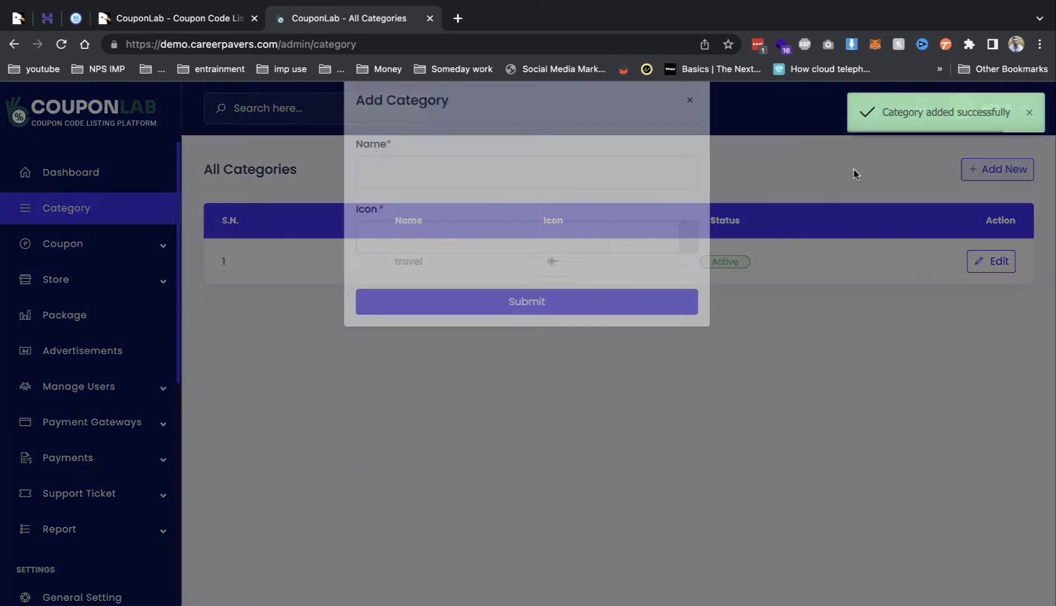
left_click(459, 193)
type("foo")
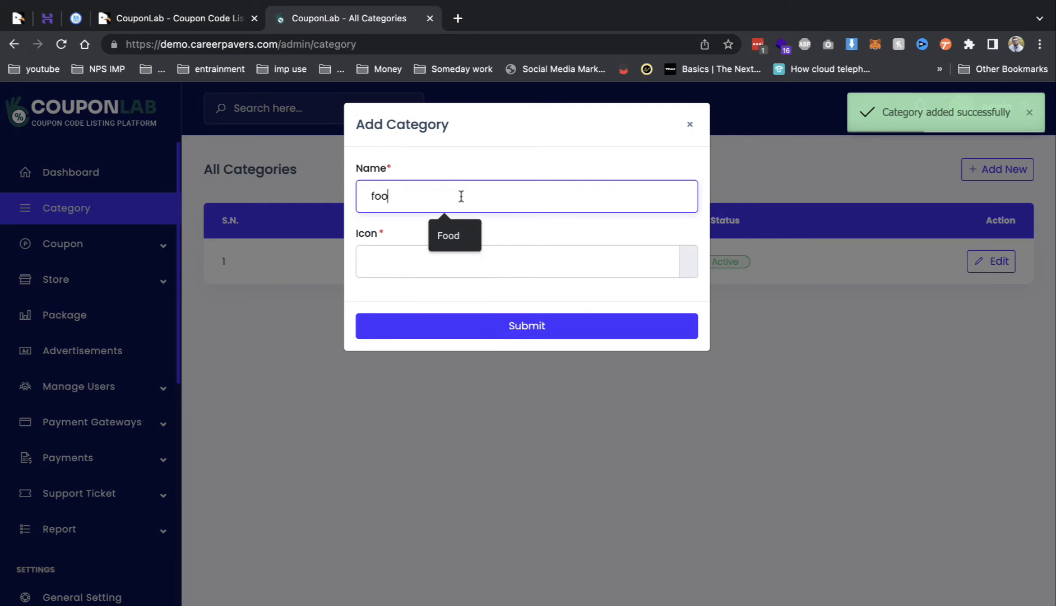
left_click(469, 227)
left_click(474, 263)
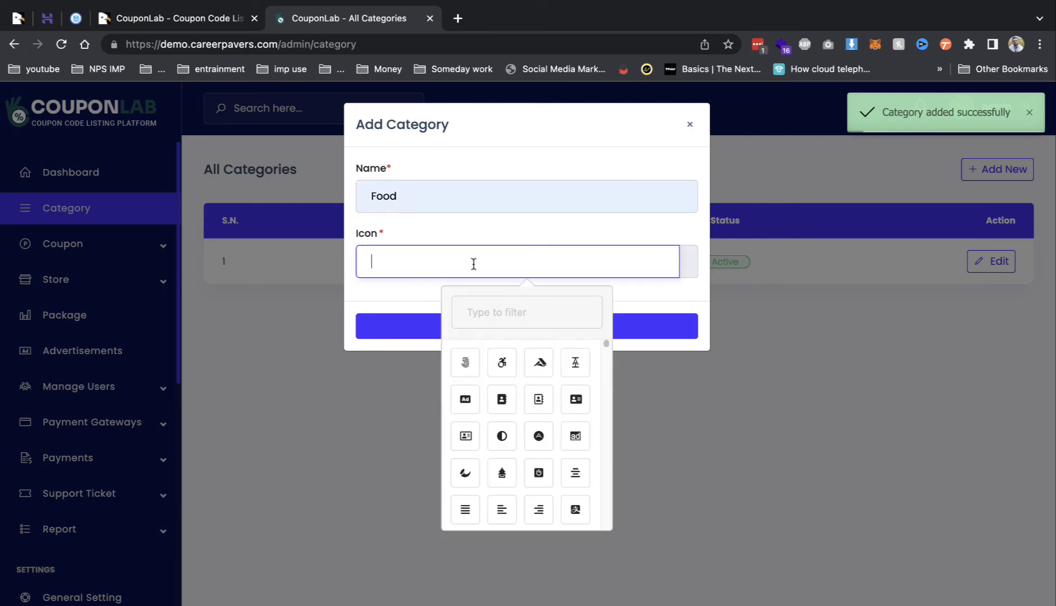
left_click(497, 307)
type("food")
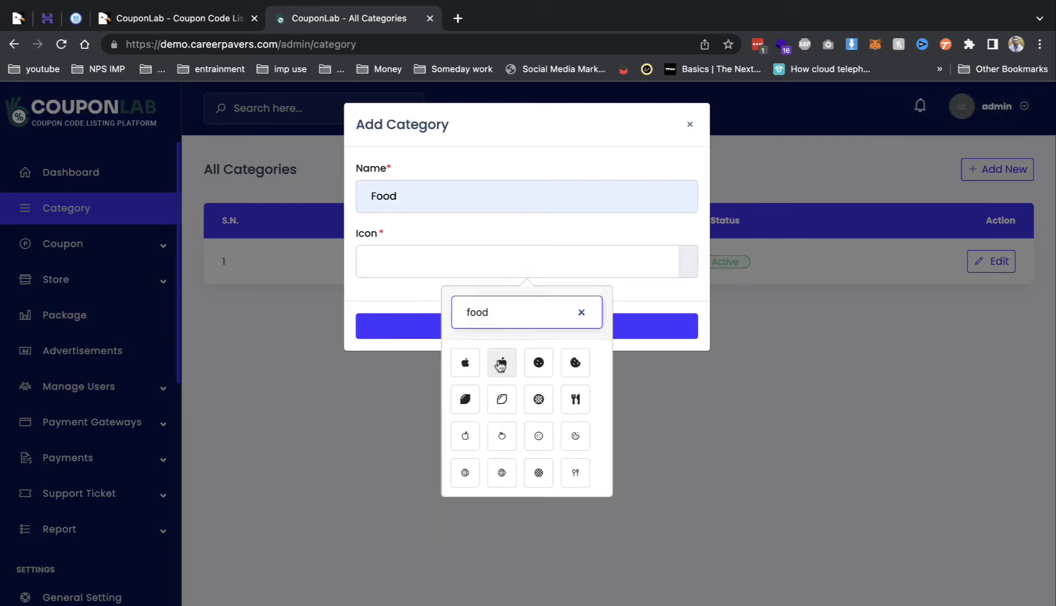
left_click(575, 436)
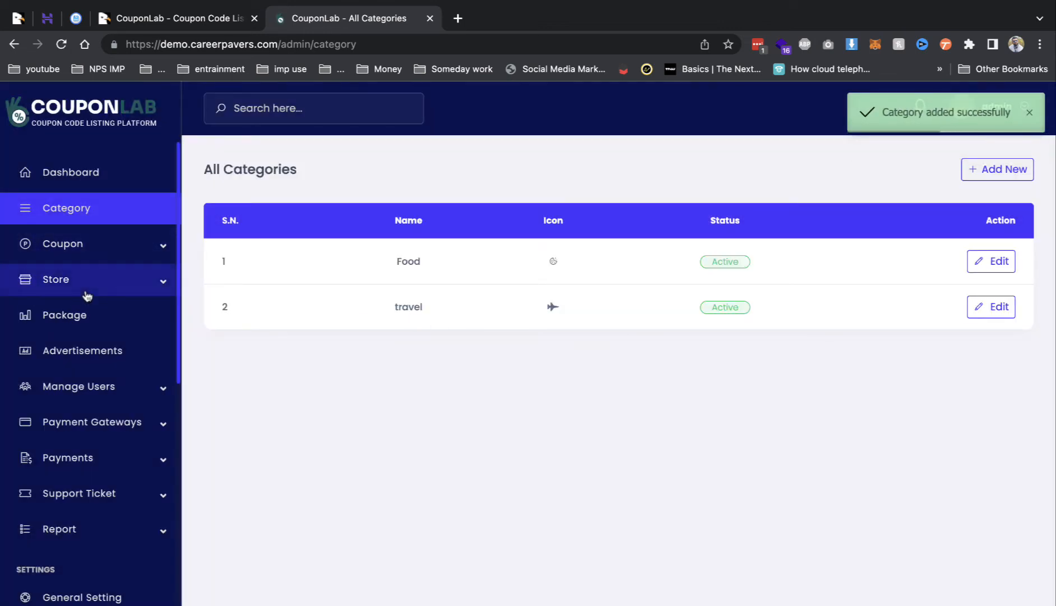
Start a new store in the list of all stores and choose download (1).jpeg from the Desktop as its image.
left_click(102, 245)
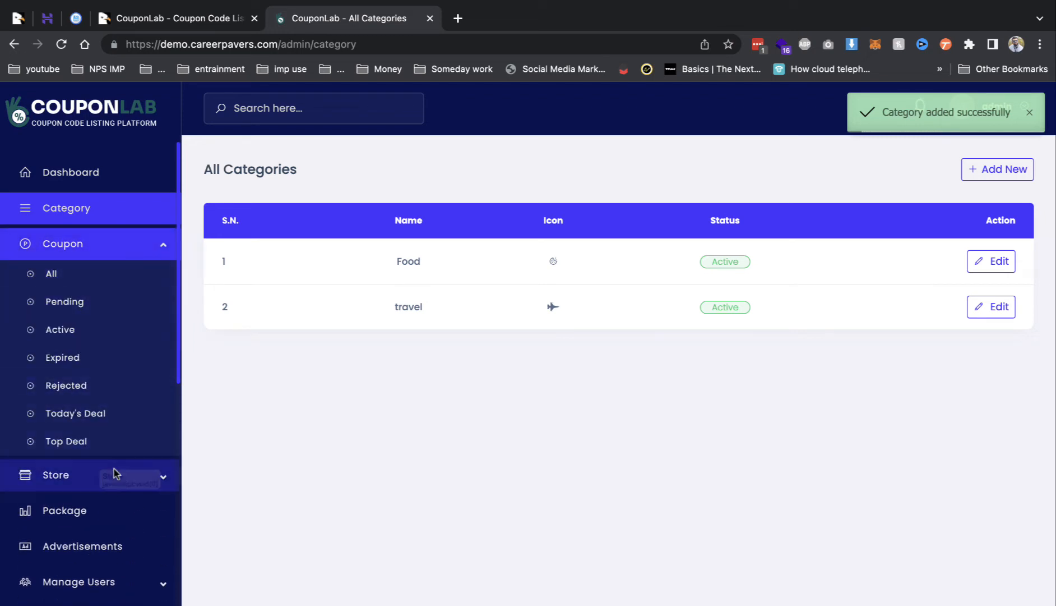
left_click(116, 475)
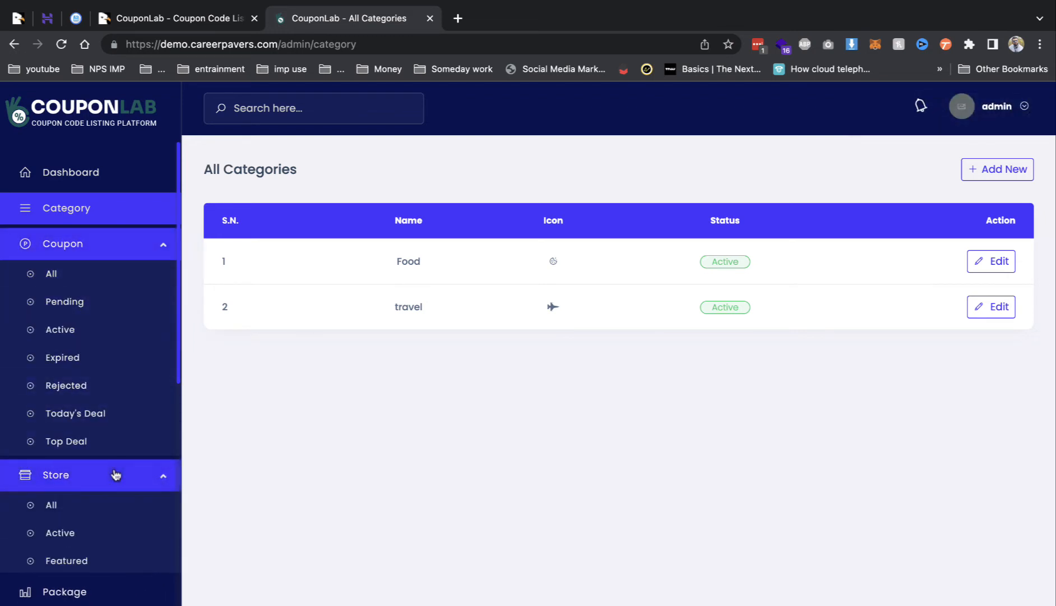
left_click(99, 507)
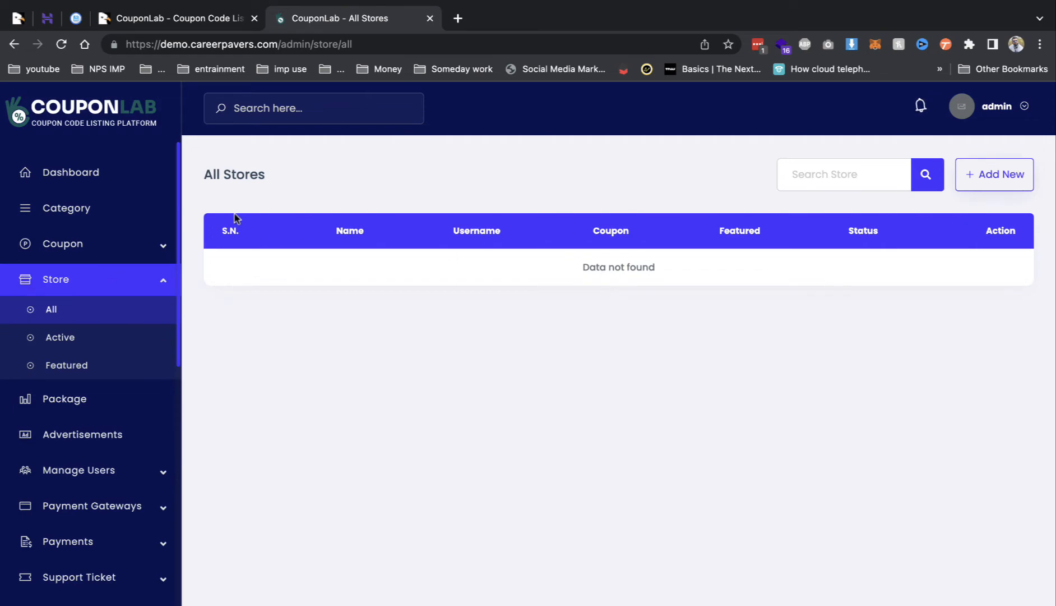
left_click(1010, 185)
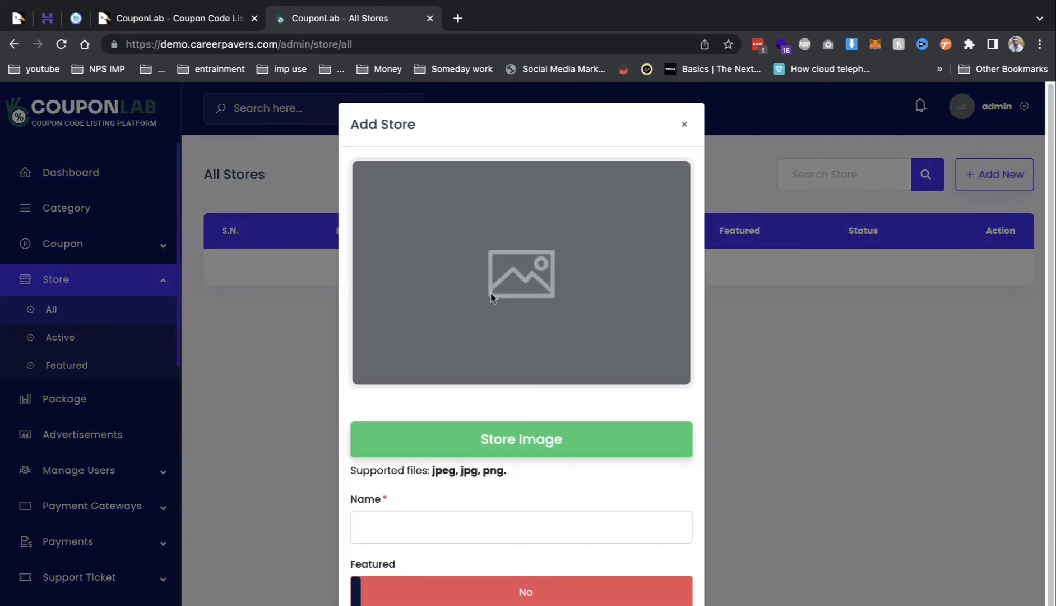
left_click(518, 449)
left_click(413, 270)
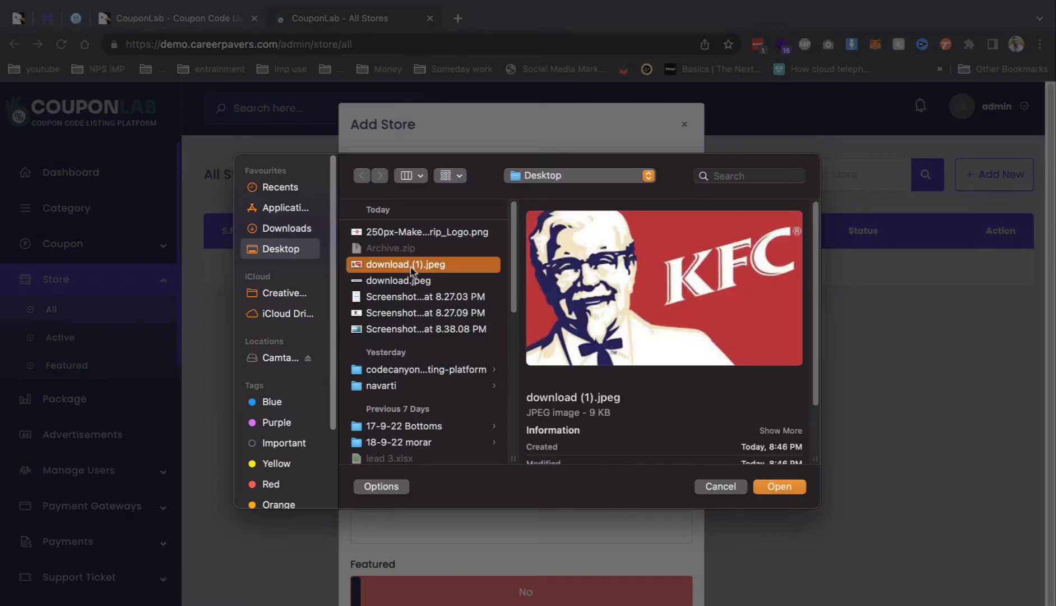
double_click(413, 264)
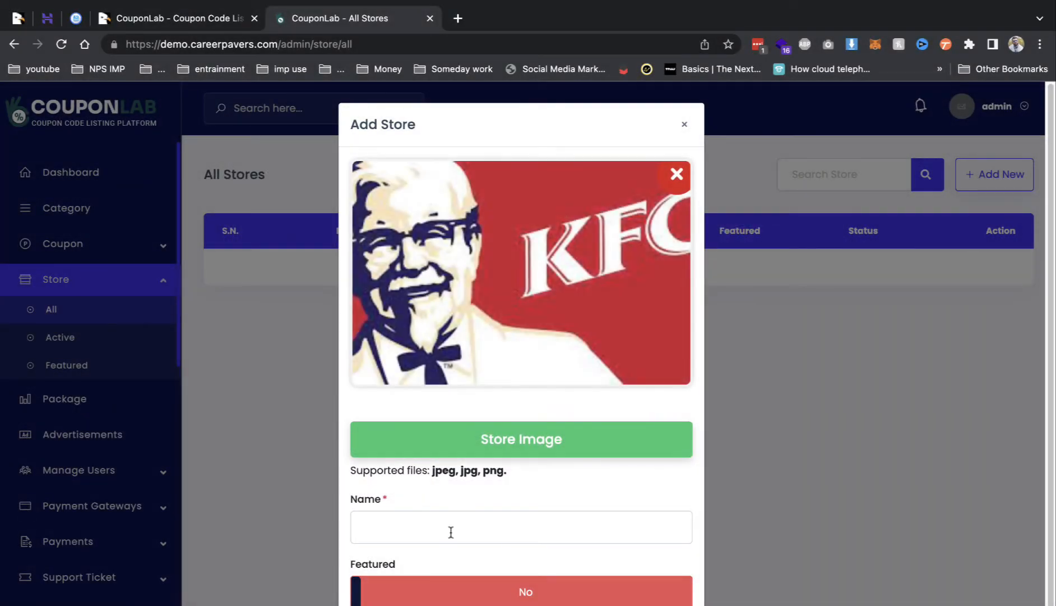
Name the new store KFC, set Featured to Yes and submit it.
left_click(451, 532)
type("KFC")
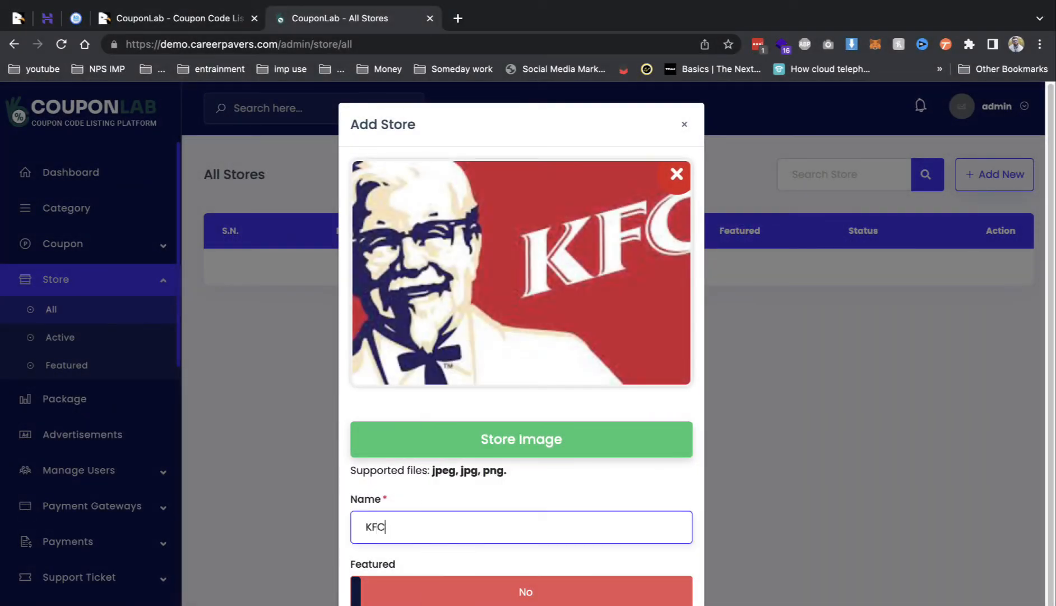
left_click(473, 589)
scroll(472, 589, "down", 1)
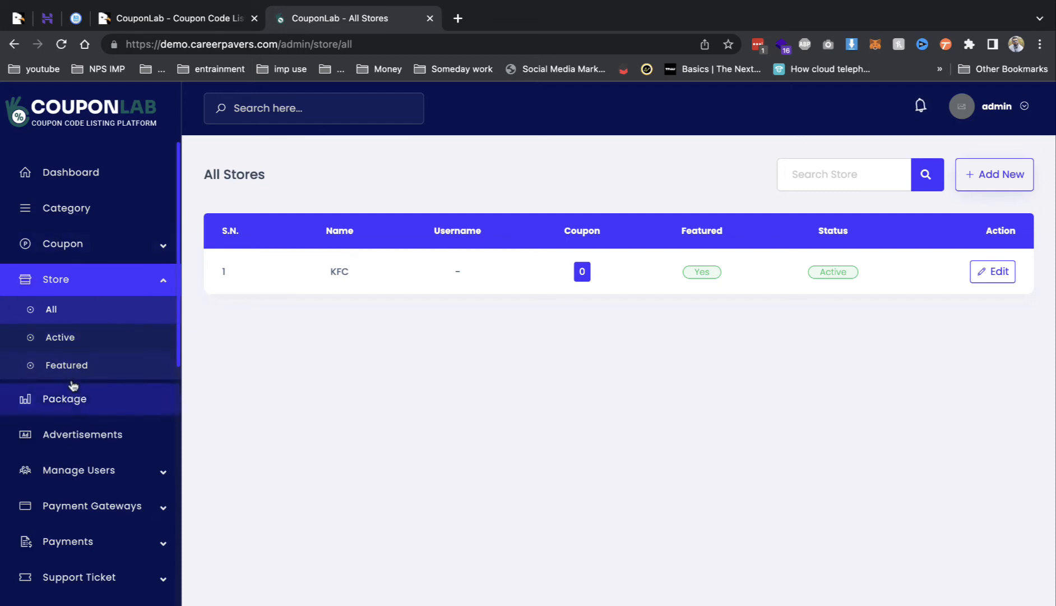
Start adding a new coupon from the list of all coupons.
left_click(83, 244)
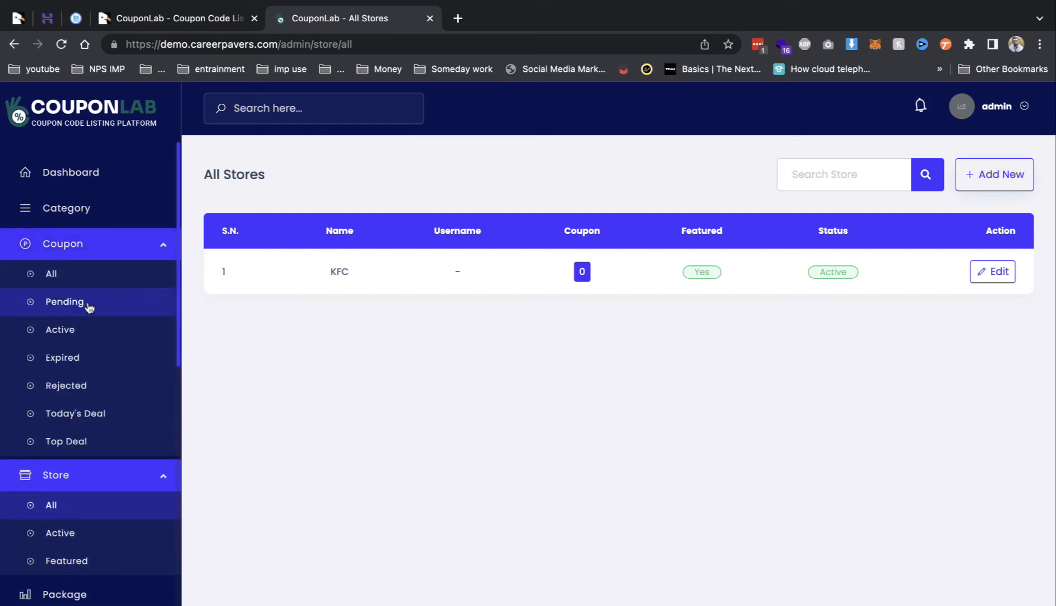
left_click(84, 274)
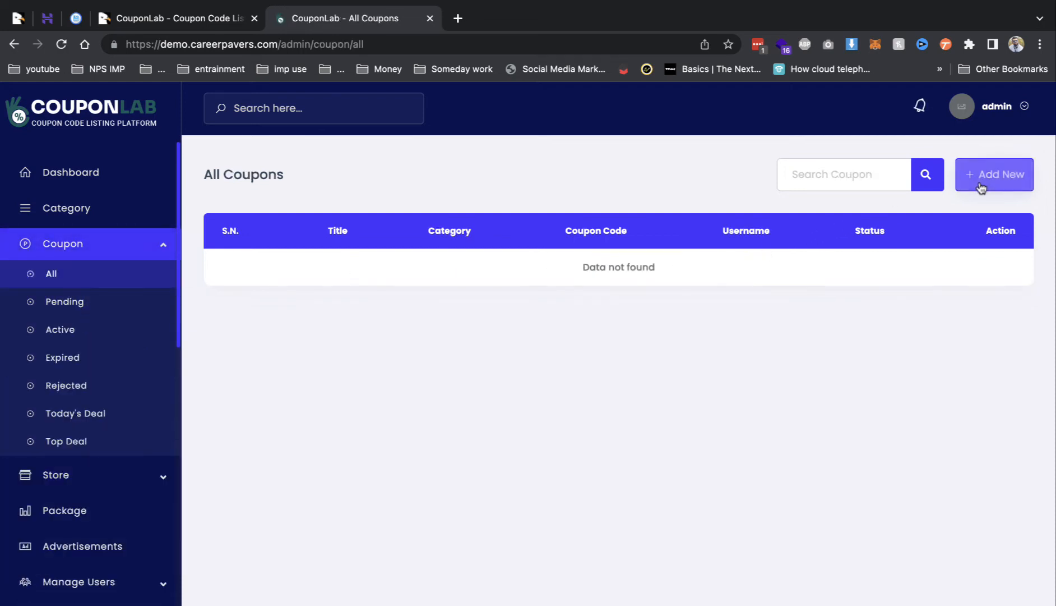
left_click(979, 183)
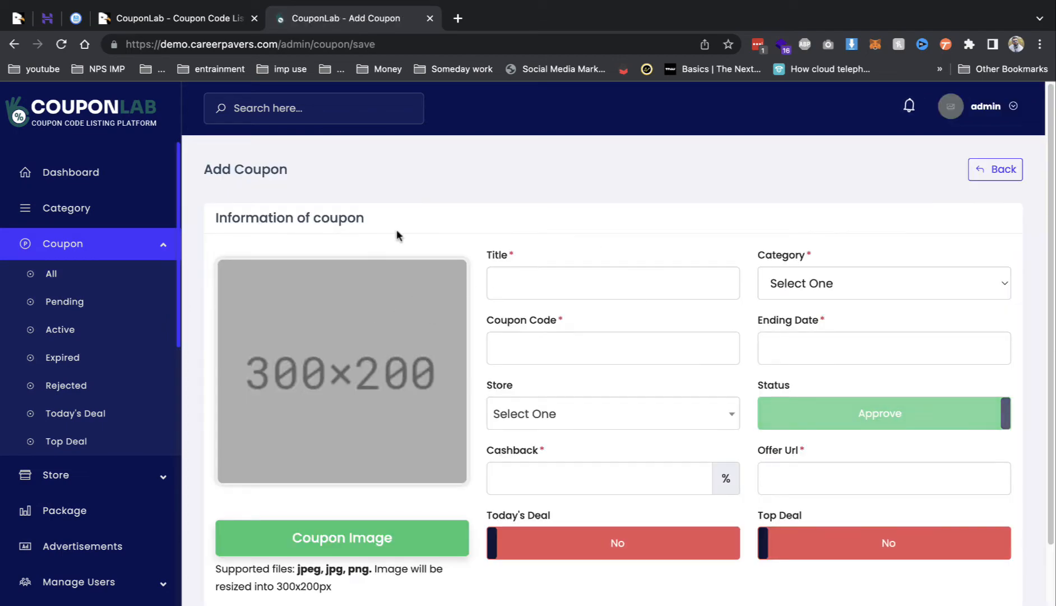
Search Google Images for kfc food in a new tab and save the grey-background KFC bucket picture to the Desktop as download (2).
left_click(457, 17)
type("food")
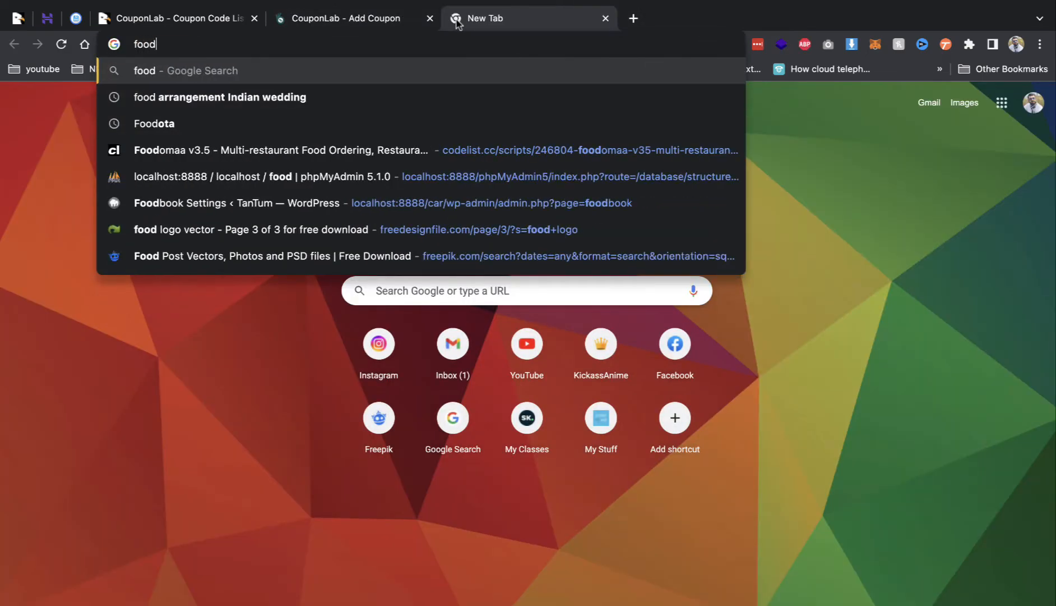
key("Return")
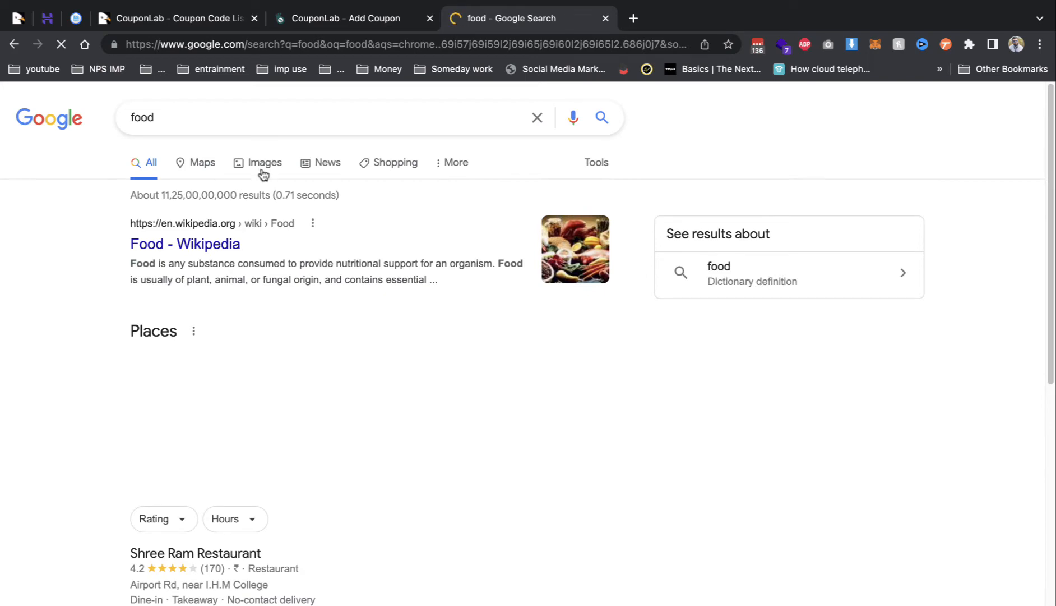
left_click(264, 175)
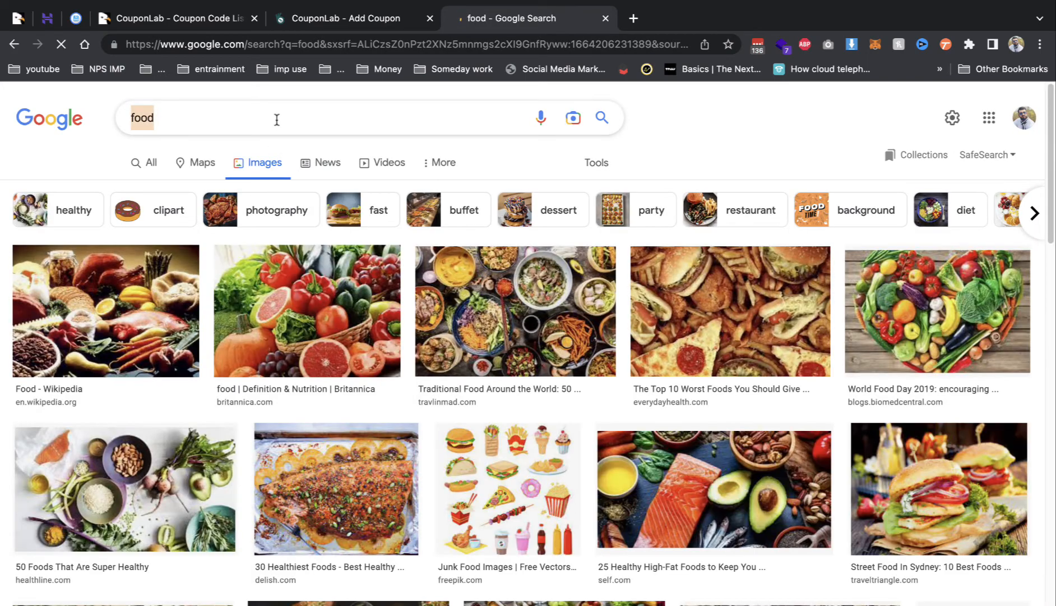
type("kfc food")
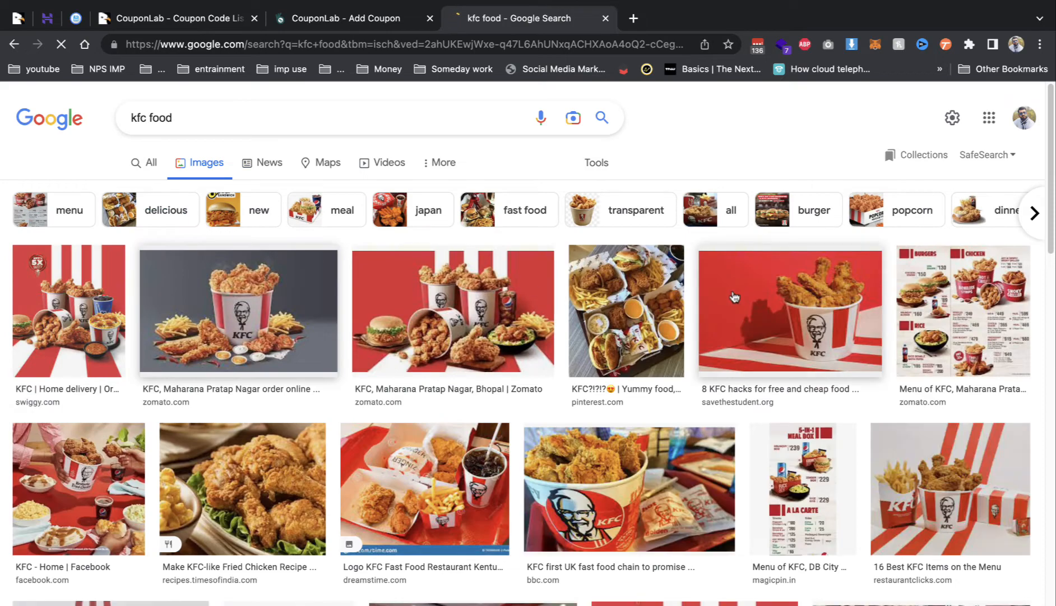
left_click(301, 303)
right_click(723, 237)
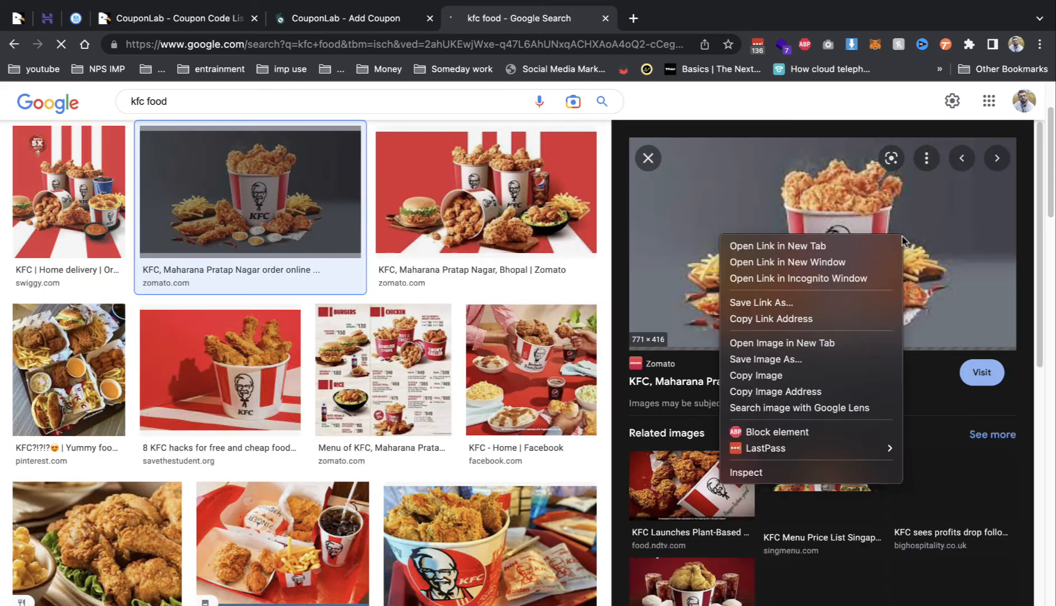
left_click(804, 359)
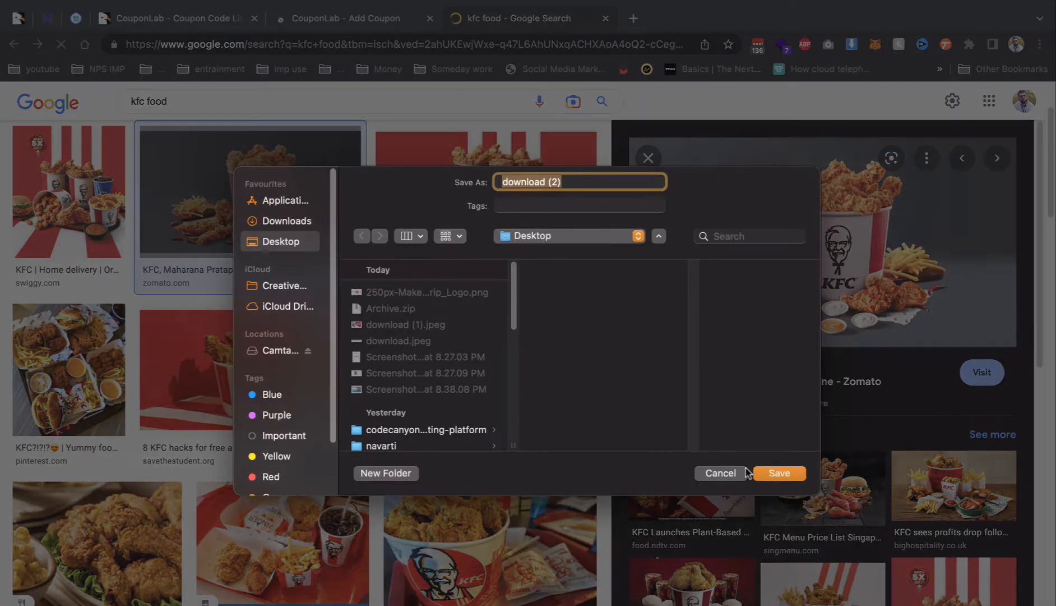
left_click(767, 471)
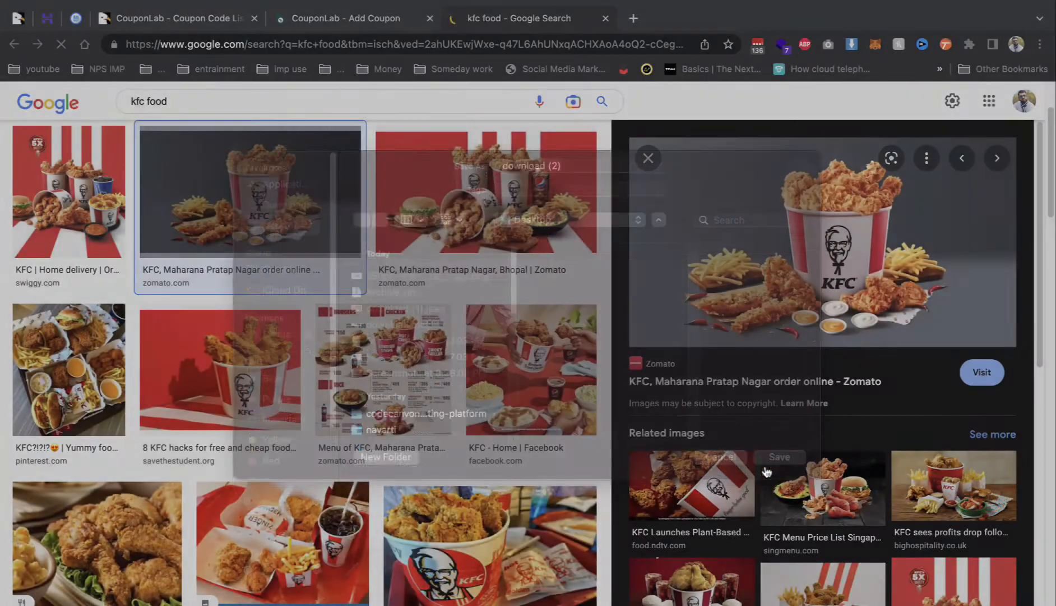
Back in the Add Coupon form, choose download (2).jpeg from the Desktop as the coupon image.
left_click(335, 19)
left_click(286, 534)
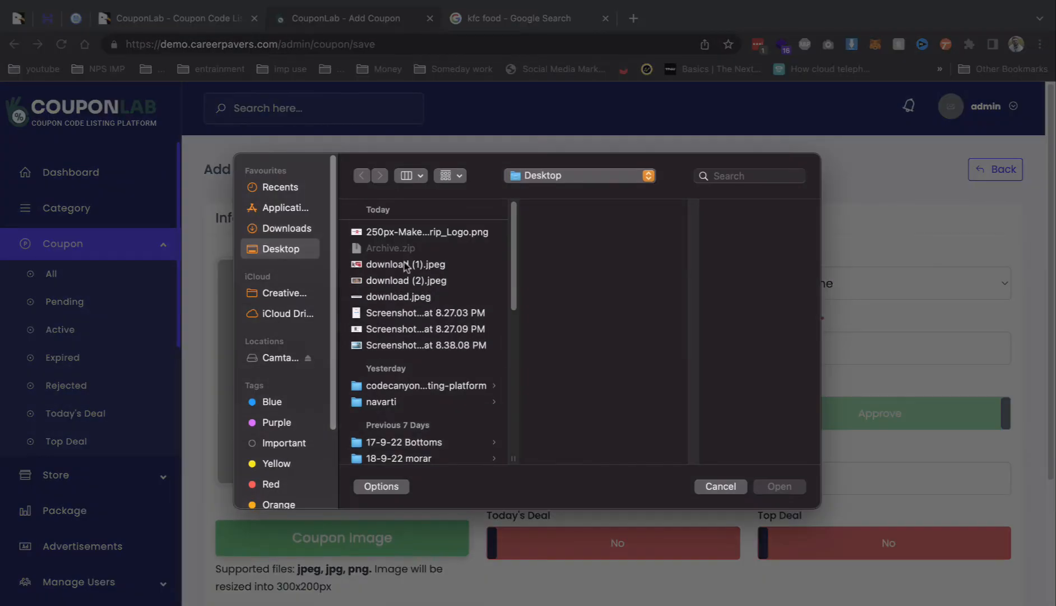
left_click(405, 265)
left_click(401, 279)
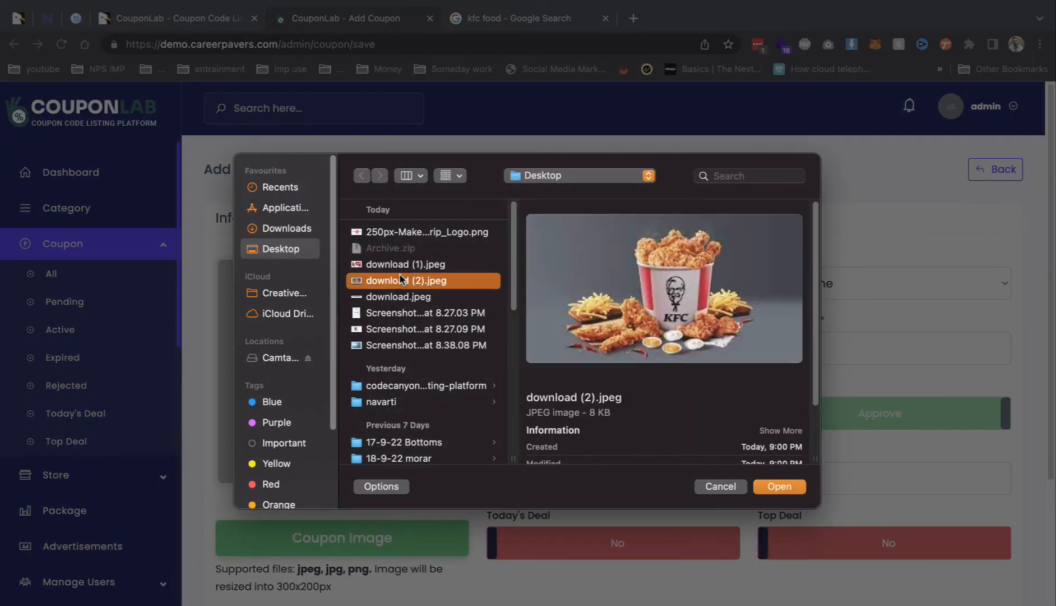
double_click(402, 279)
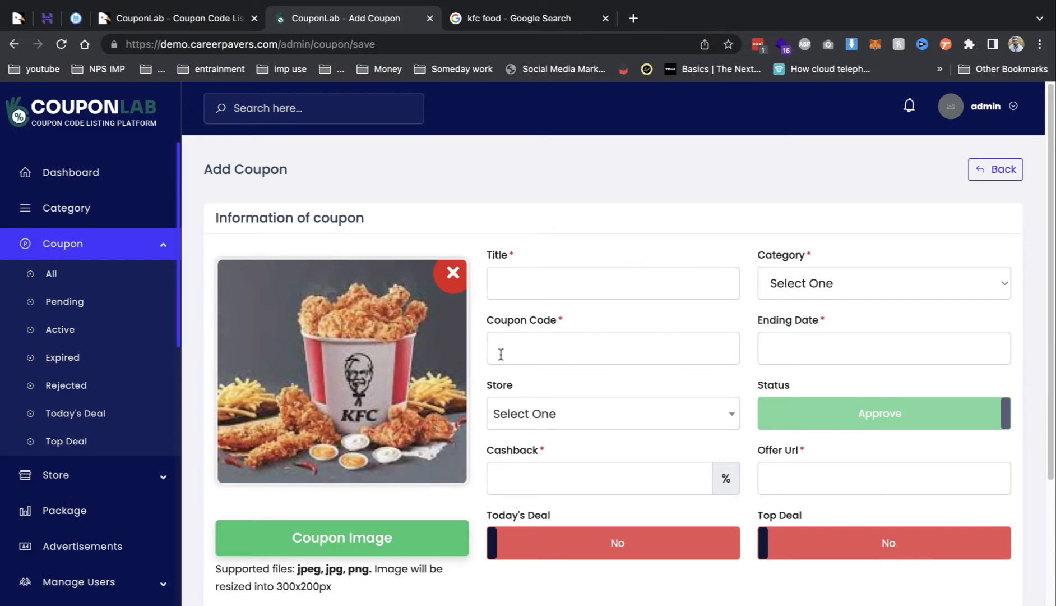
Enter the coupon's title 10% off and code tenoff, with KFC as its store and 10% cashback.
left_click(520, 275)
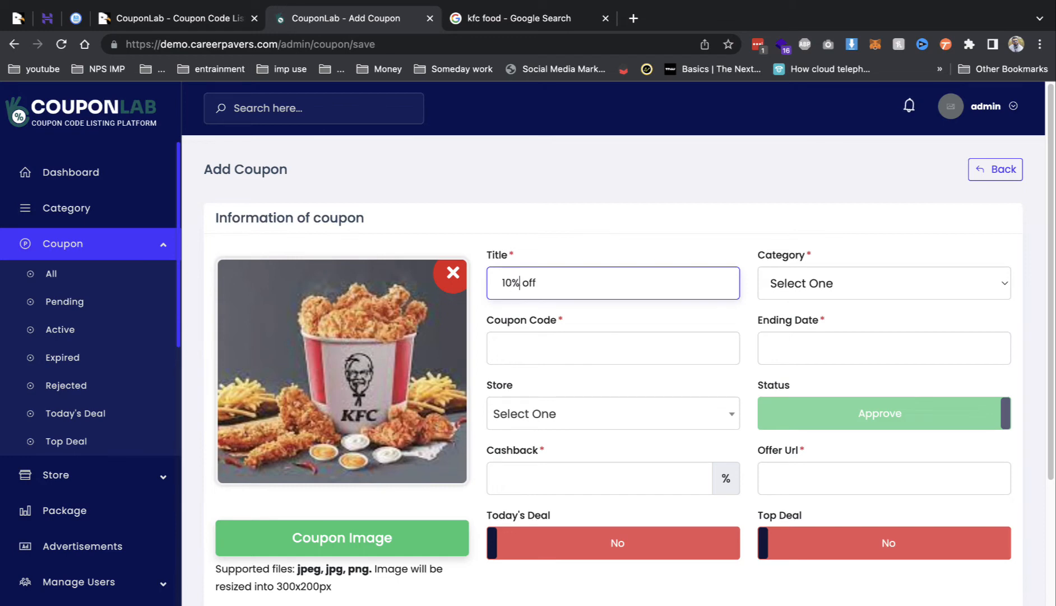
left_click(610, 348)
type("tenoff")
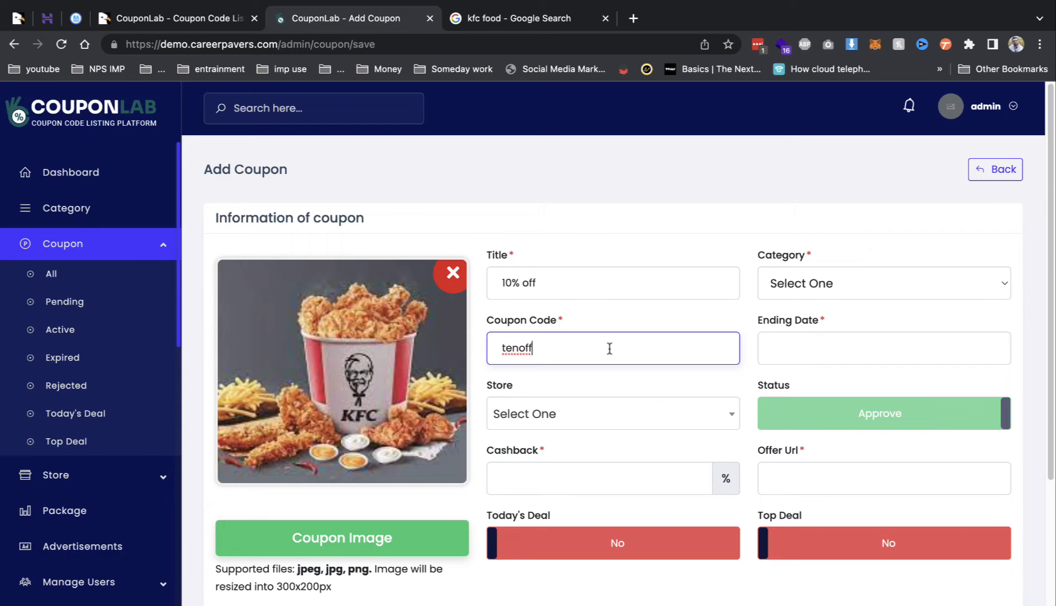
left_click(606, 434)
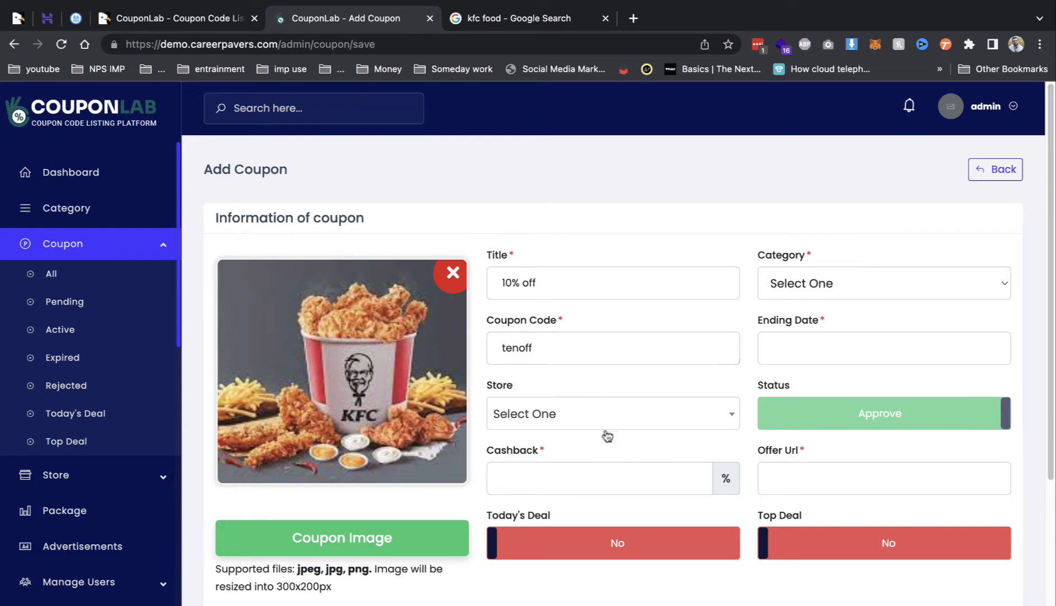
left_click(578, 474)
left_click(579, 474)
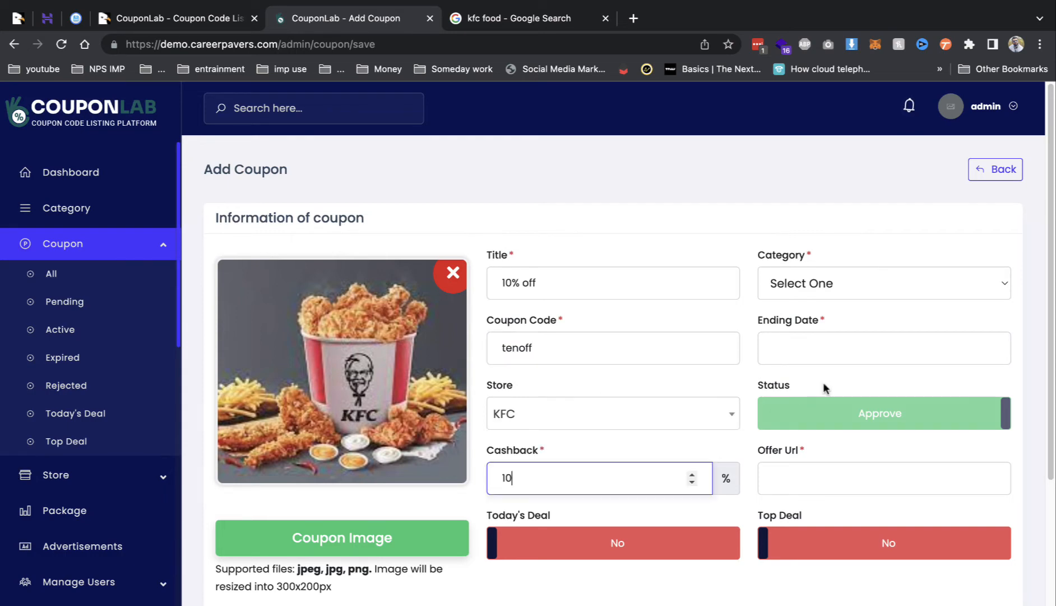
left_click(846, 288)
left_click(834, 305)
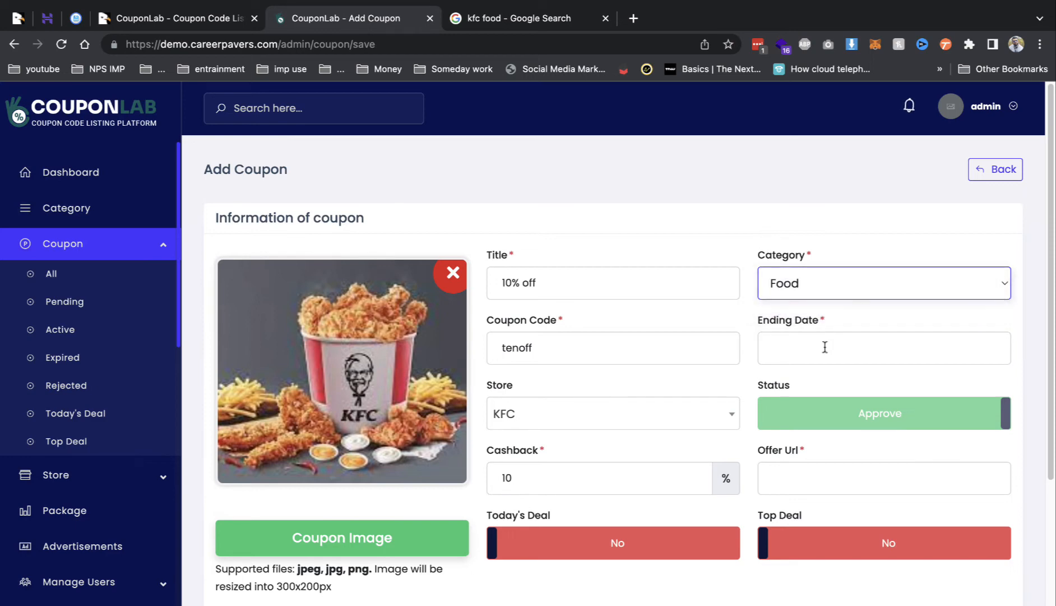
left_click(823, 346)
left_click(898, 530)
left_click(1010, 443)
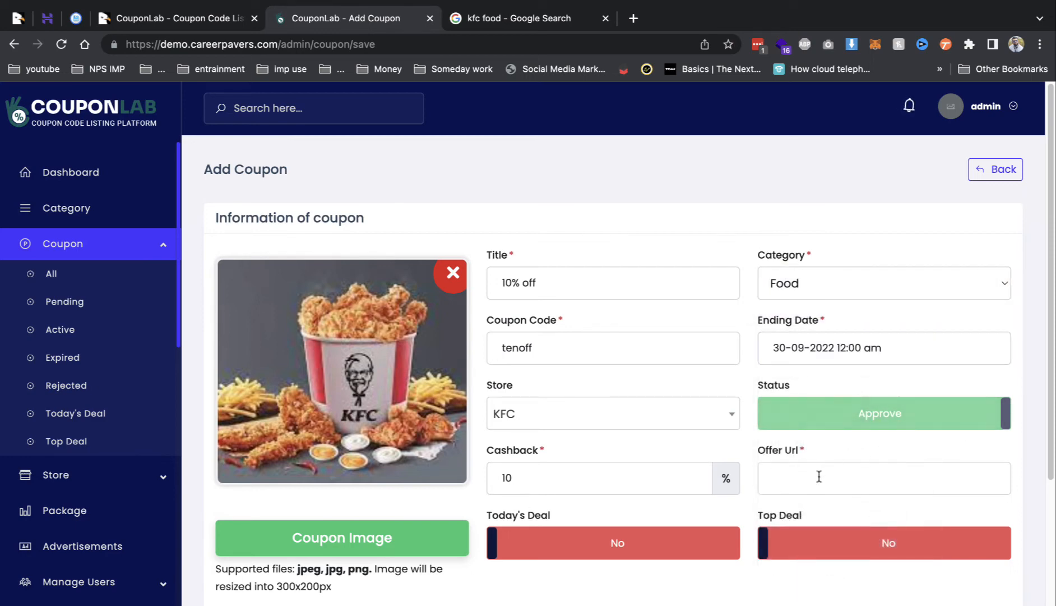
Search Google for kfc food in the image-search tab and open KFC's official site, online.kfc.co.in.
left_click(509, 23)
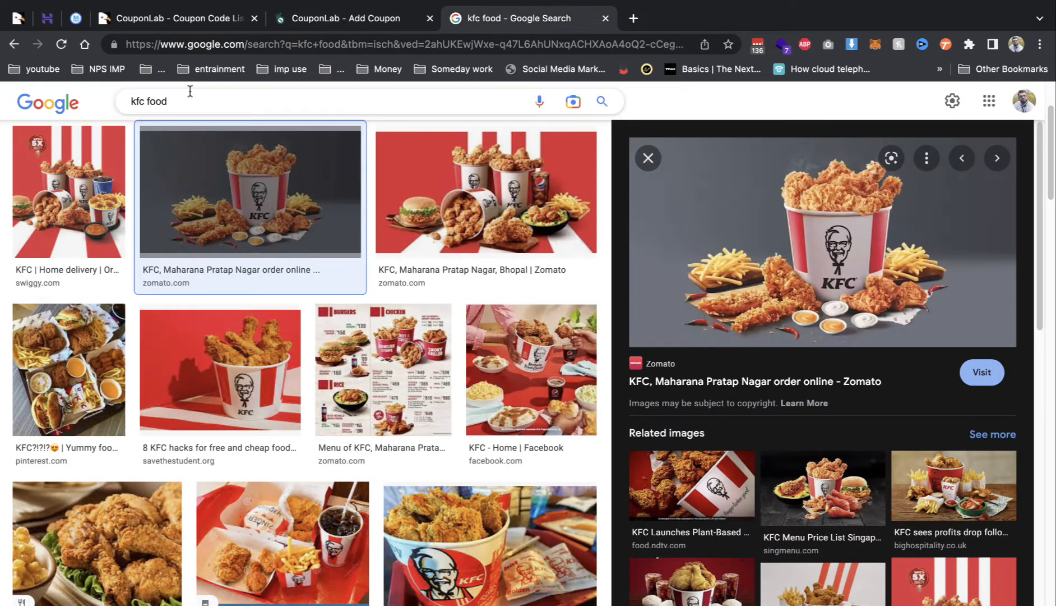
left_click(14, 44)
left_click(15, 44)
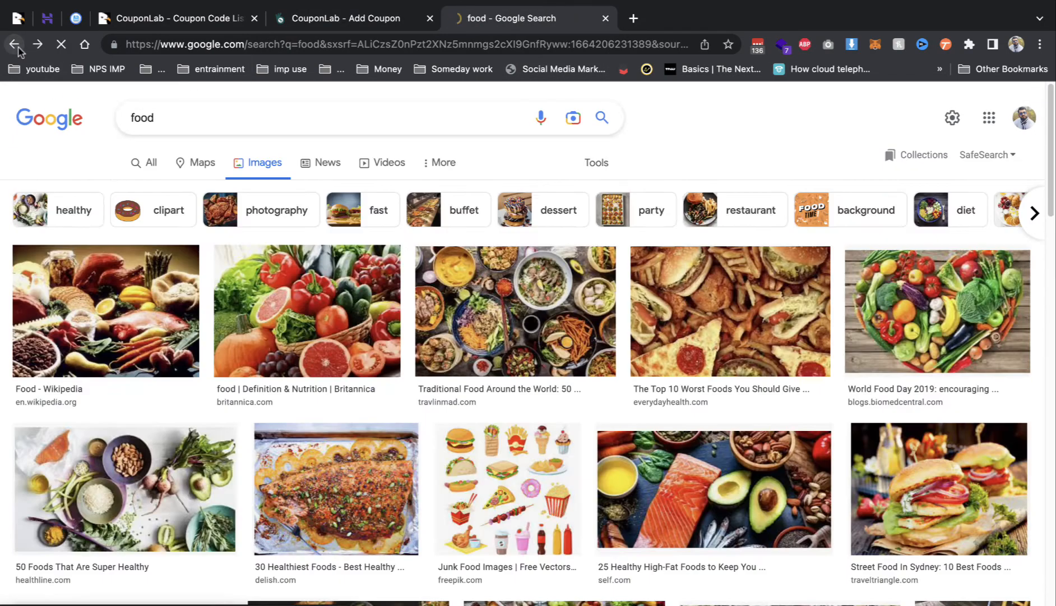
left_click(296, 45)
type("kfc")
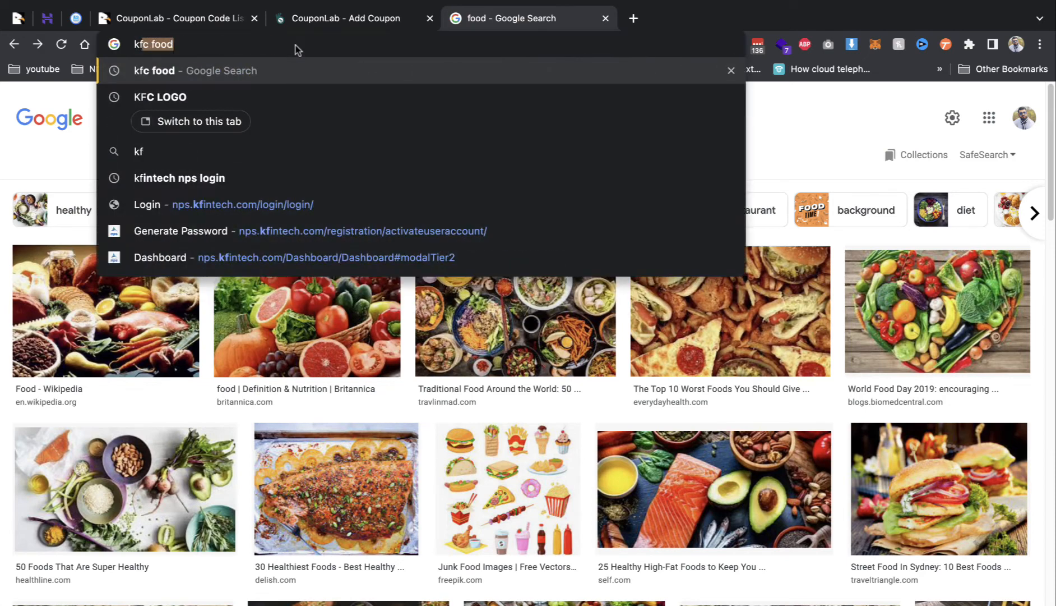
key("Return")
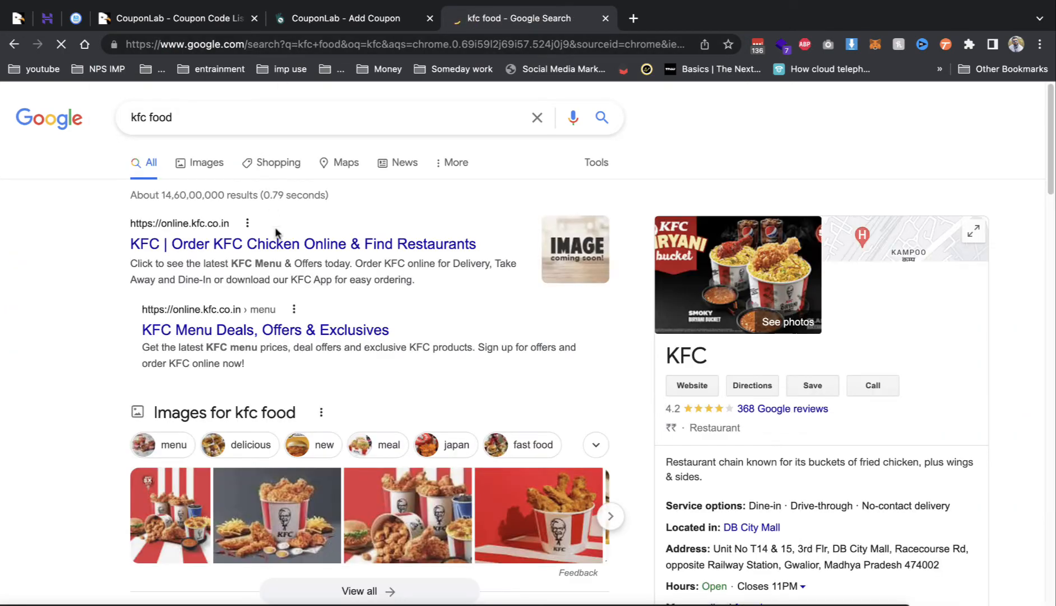
left_click(274, 242)
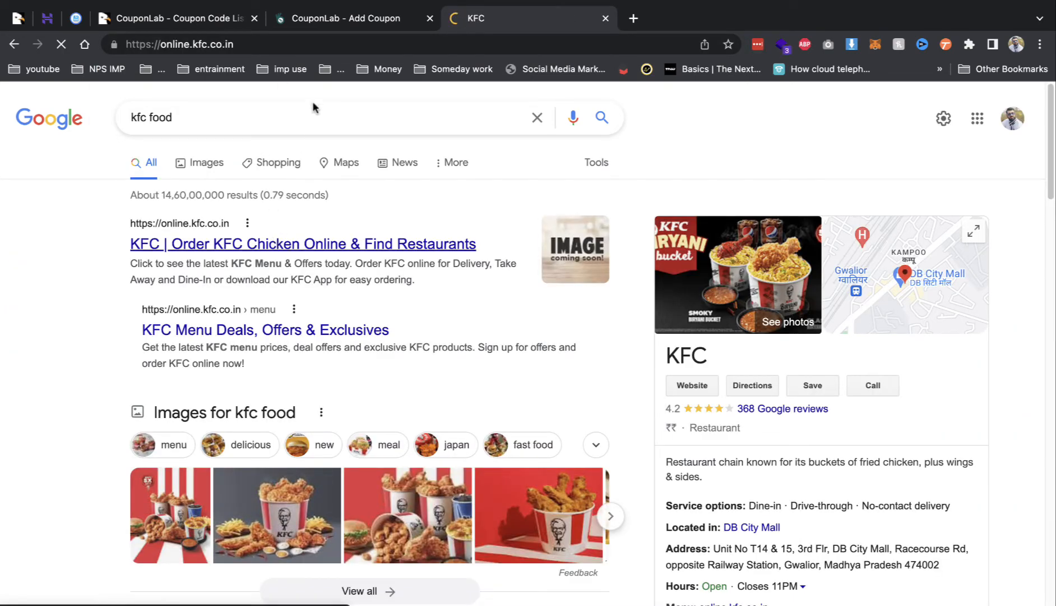
left_click(319, 20)
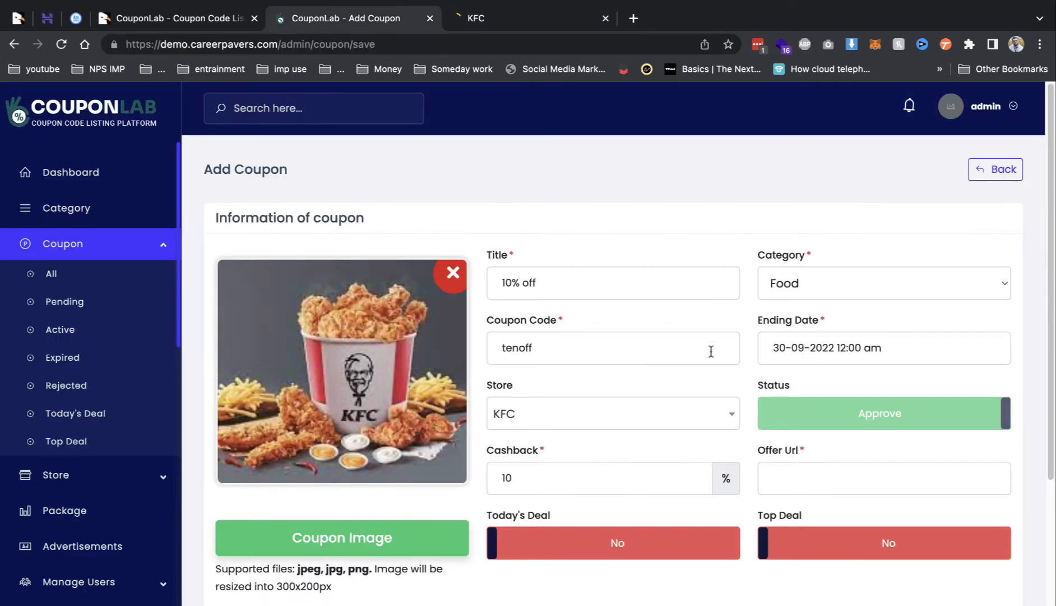
left_click(788, 472)
type("https://online.kfc.co.in/")
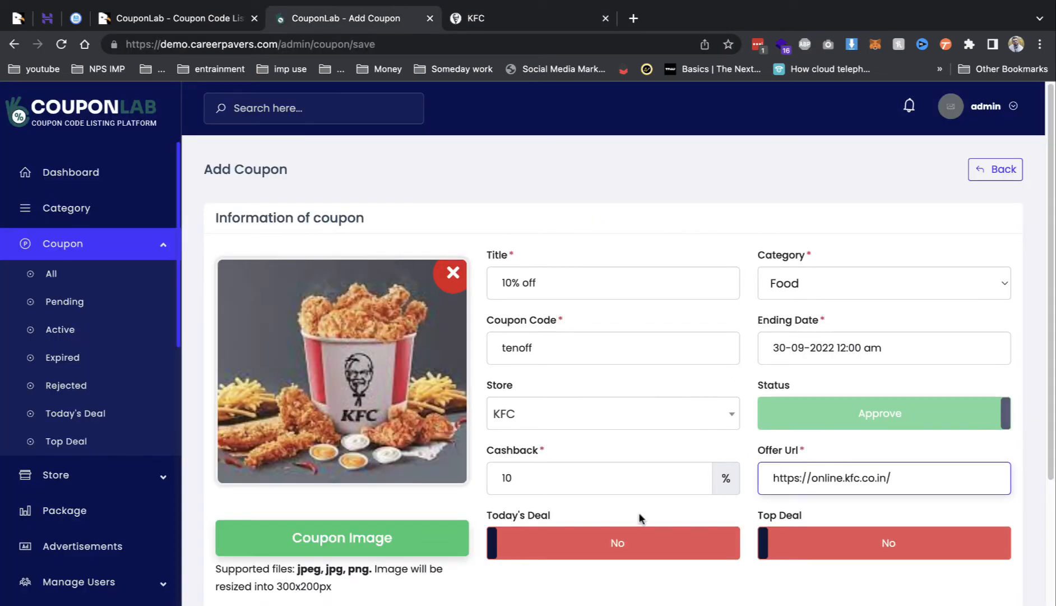
Set Today's Deal and Top Deal to Yes, enter the description demo demo and submit the coupon.
scroll(668, 349, "down", 2)
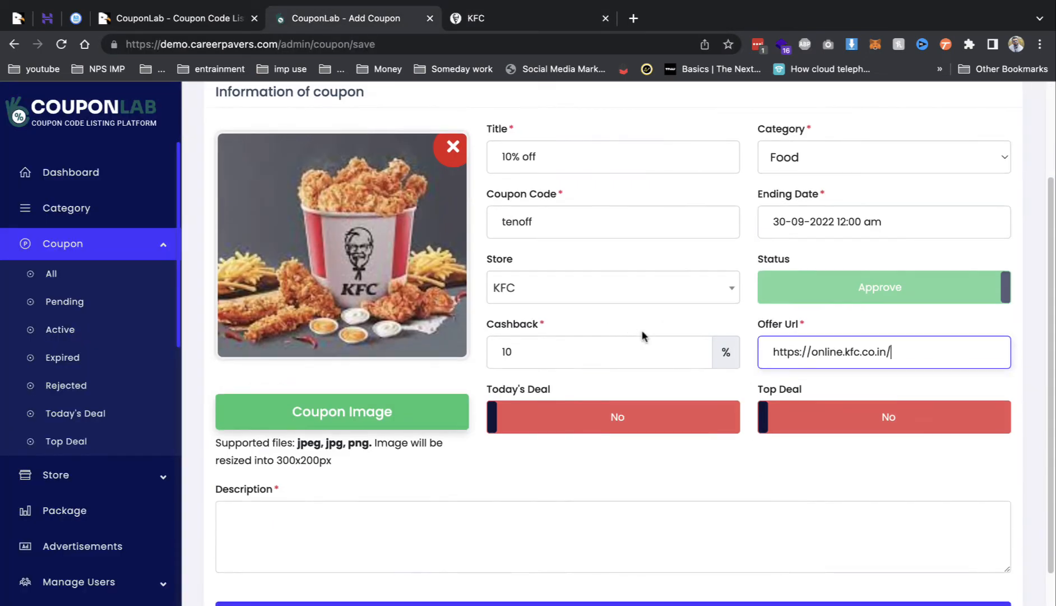
left_click(663, 422)
left_click(833, 417)
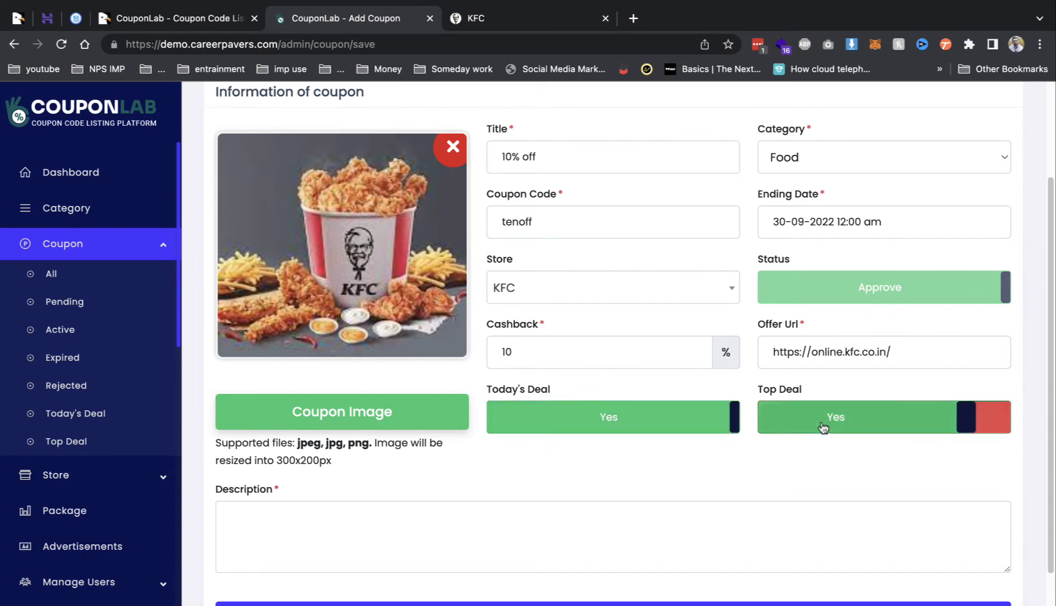
left_click(579, 517)
type("demo")
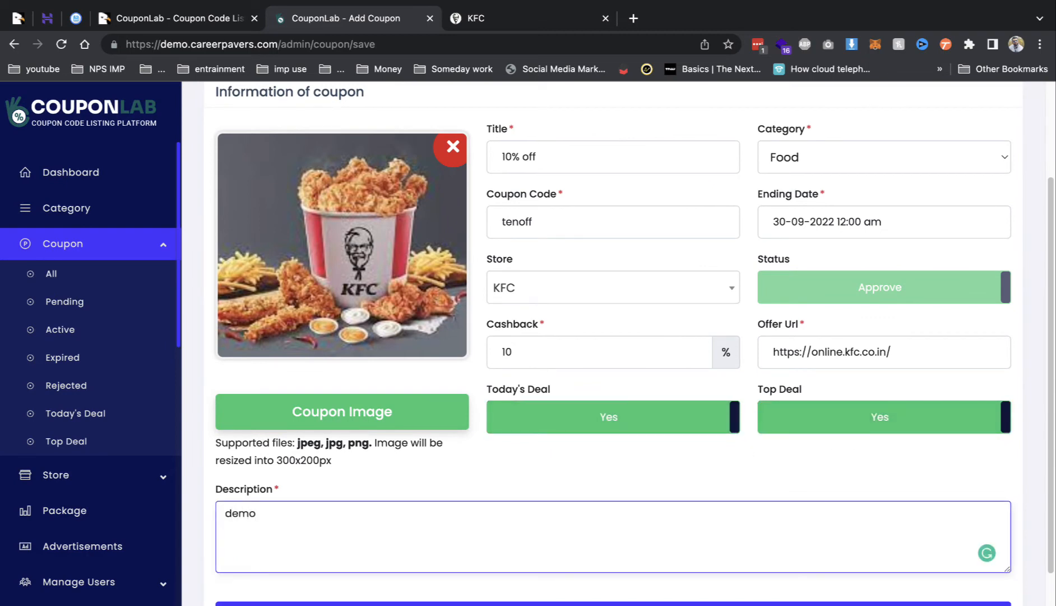
type(" demo")
scroll(580, 517, "down", 1)
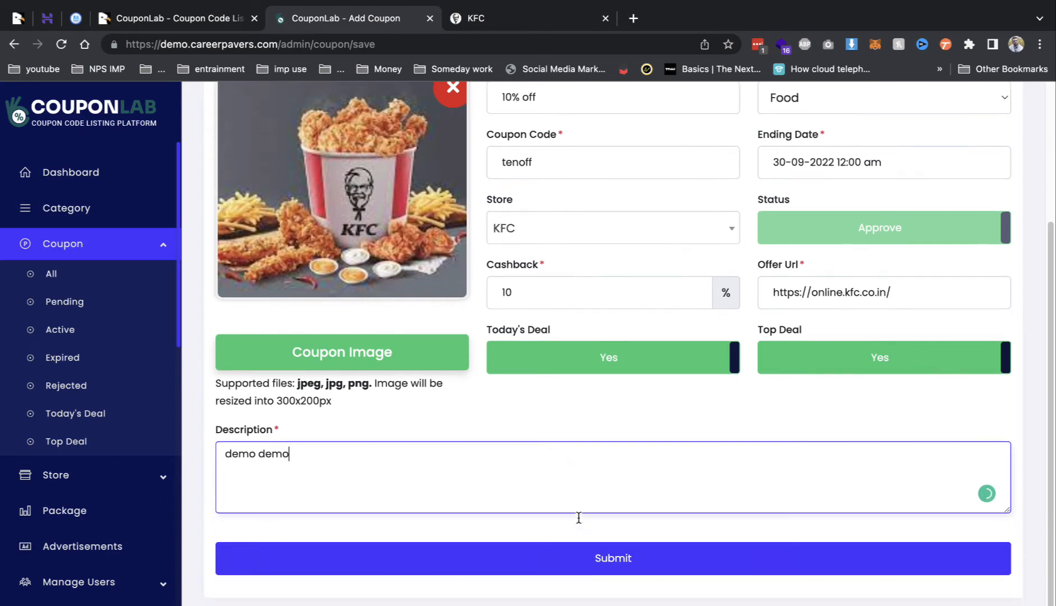
left_click(632, 572)
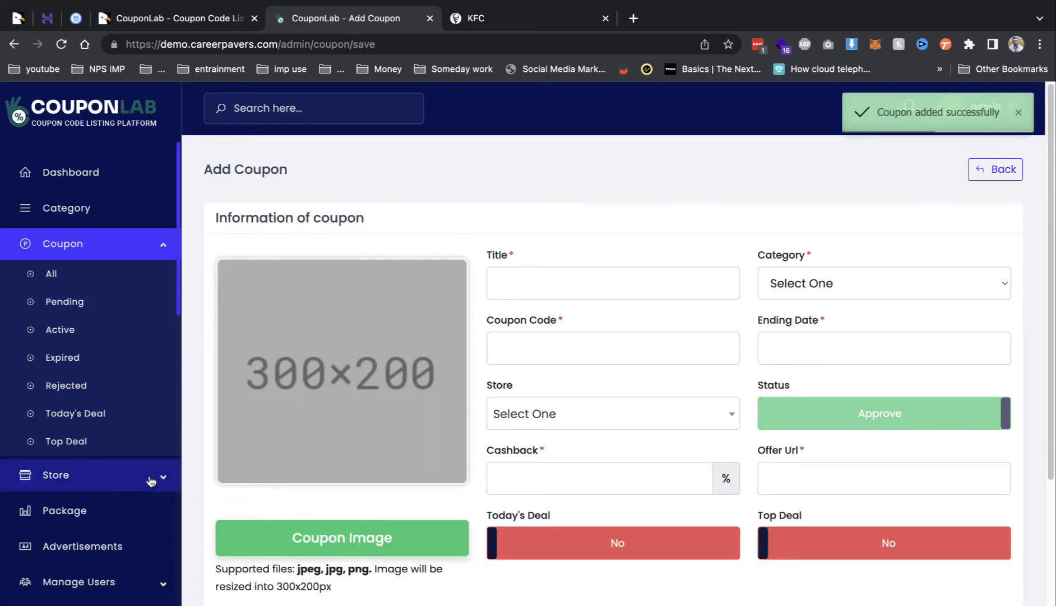
Load the demo.careerpavers.com home page in the KFC tab and open the 10% off coupon under Today's Best Deals.
left_click(481, 19)
left_click(481, 37)
type("de")
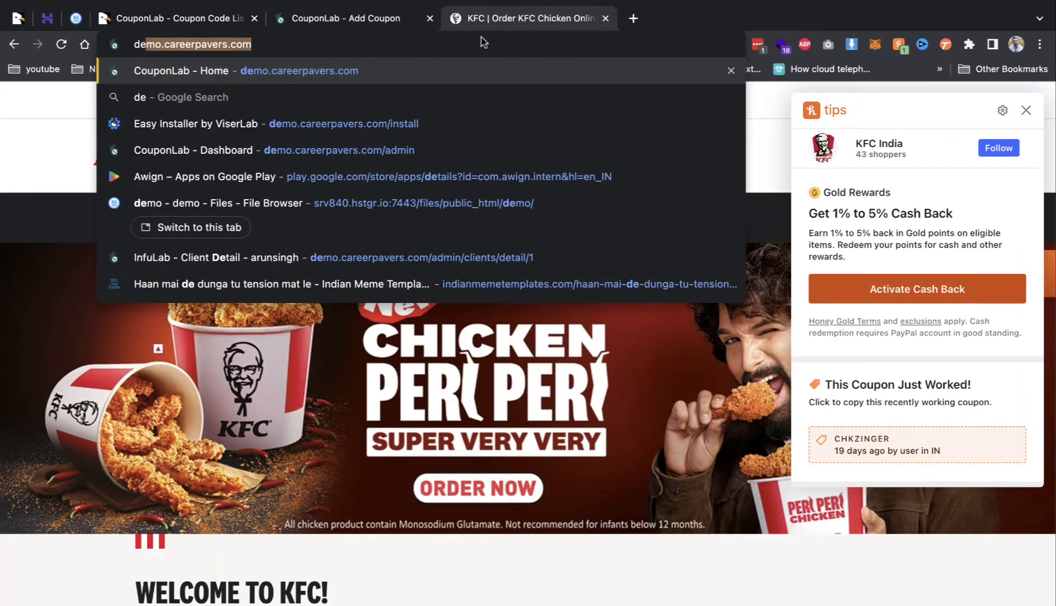
key("Return")
scroll(526, 260, "down", 8)
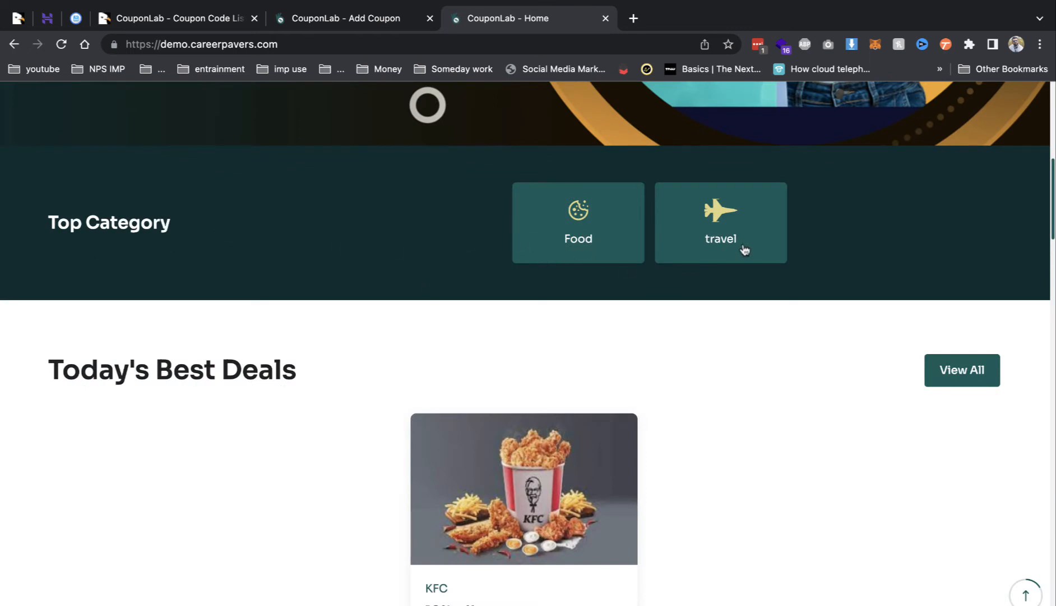
scroll(348, 257, "down", 5)
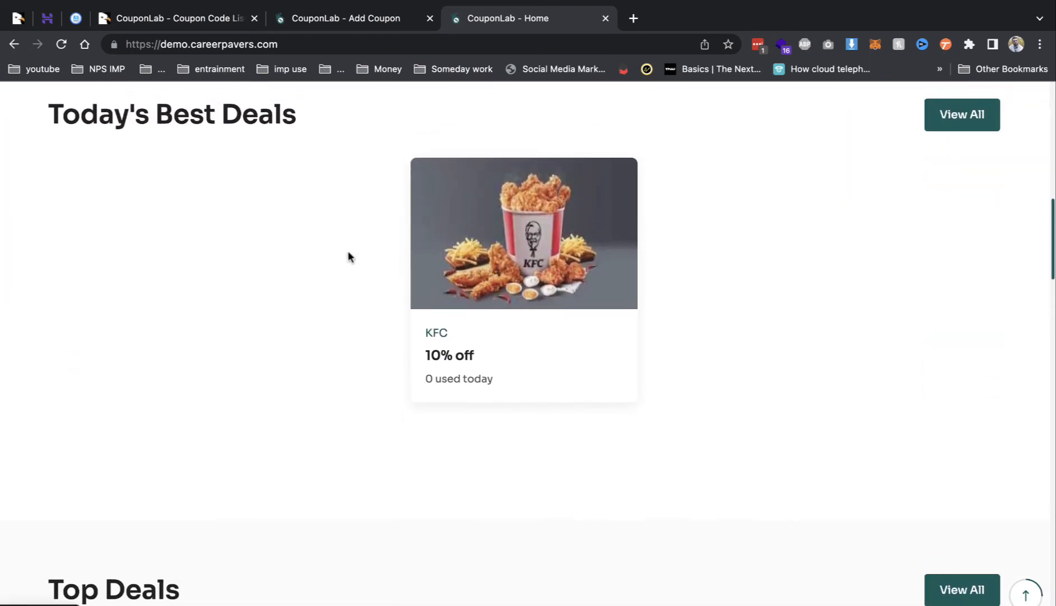
left_click(557, 296)
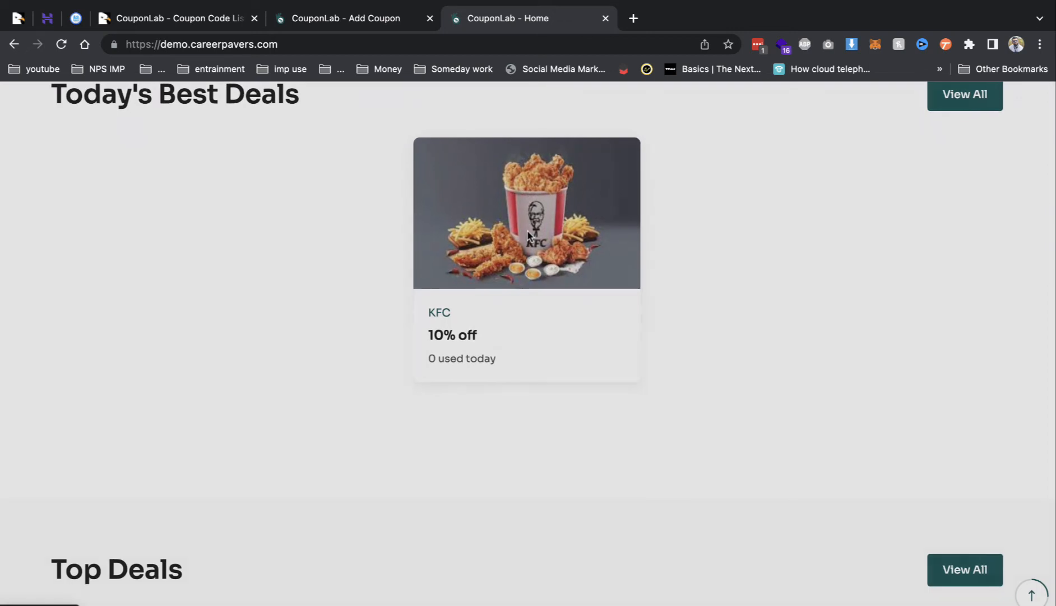
Follow the 10% off coupon's offer link to KFC's site, close that site and dismiss the coupon popup.
left_click(650, 311)
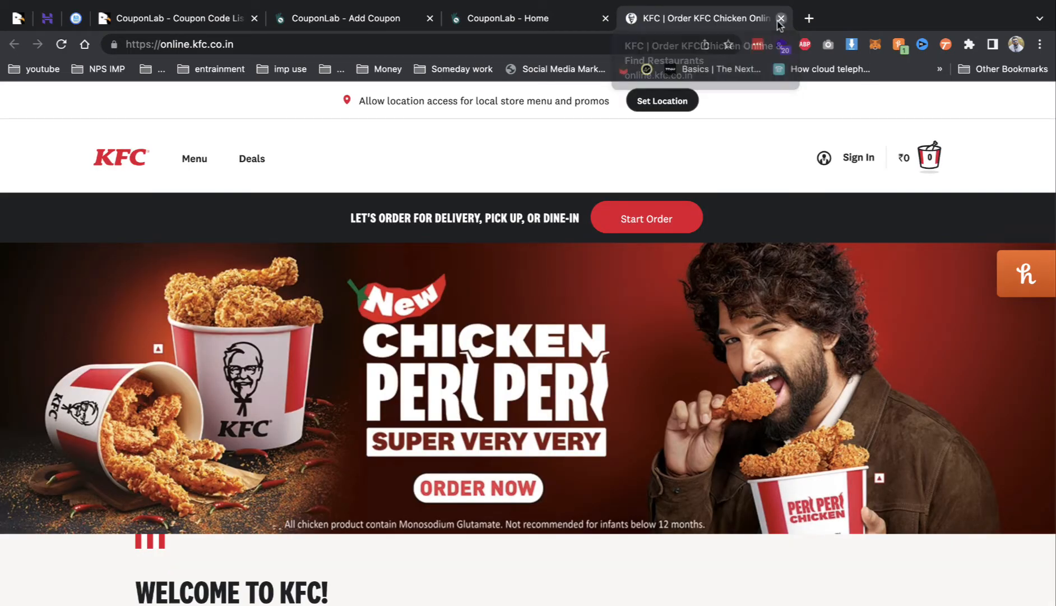
left_click(780, 19)
left_click(798, 123)
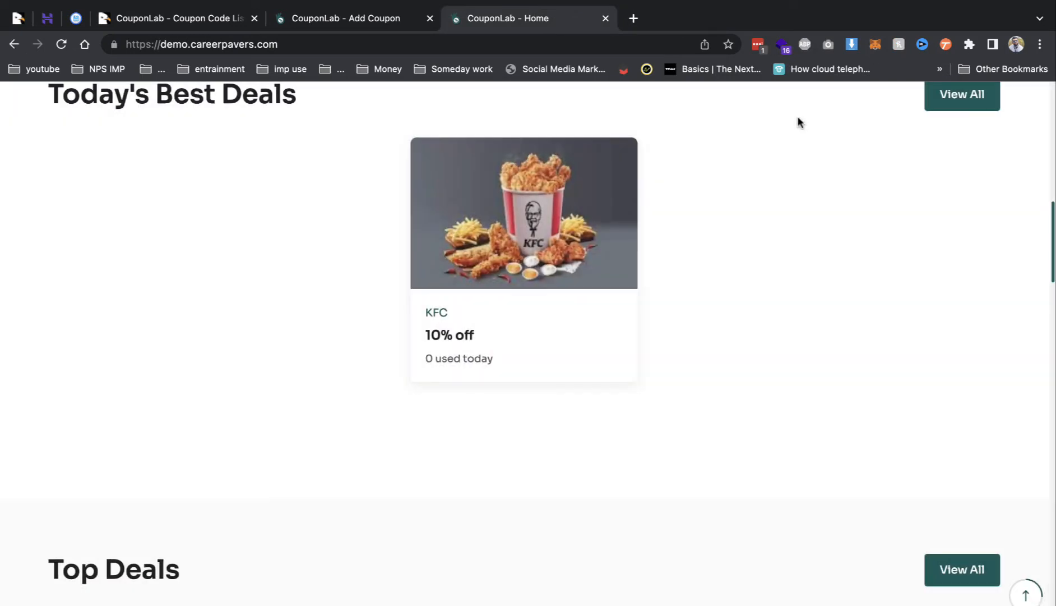
Review the public home page from Today's Best Deals through Top Deals, Expire Soon Deals, Popular Store and the member statistics.
scroll(704, 248, "down", 1)
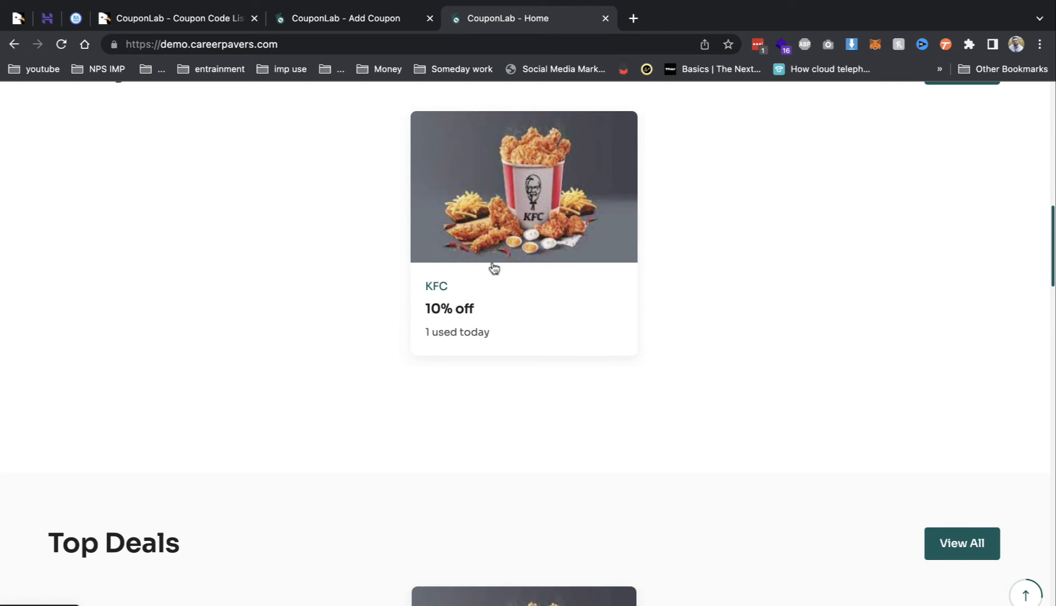
scroll(491, 335, "down", 10)
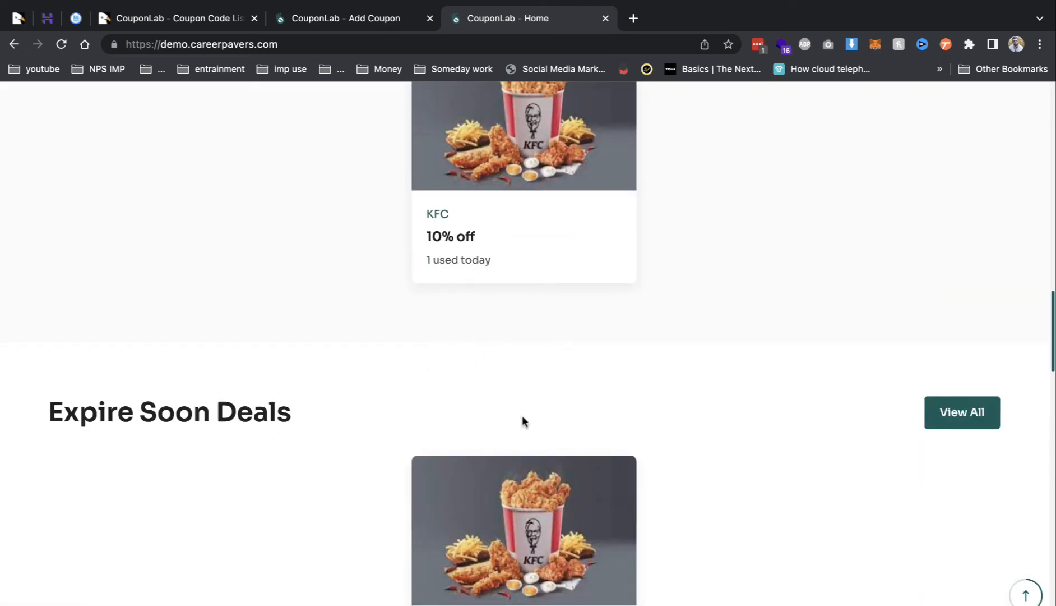
scroll(543, 449, "down", 5)
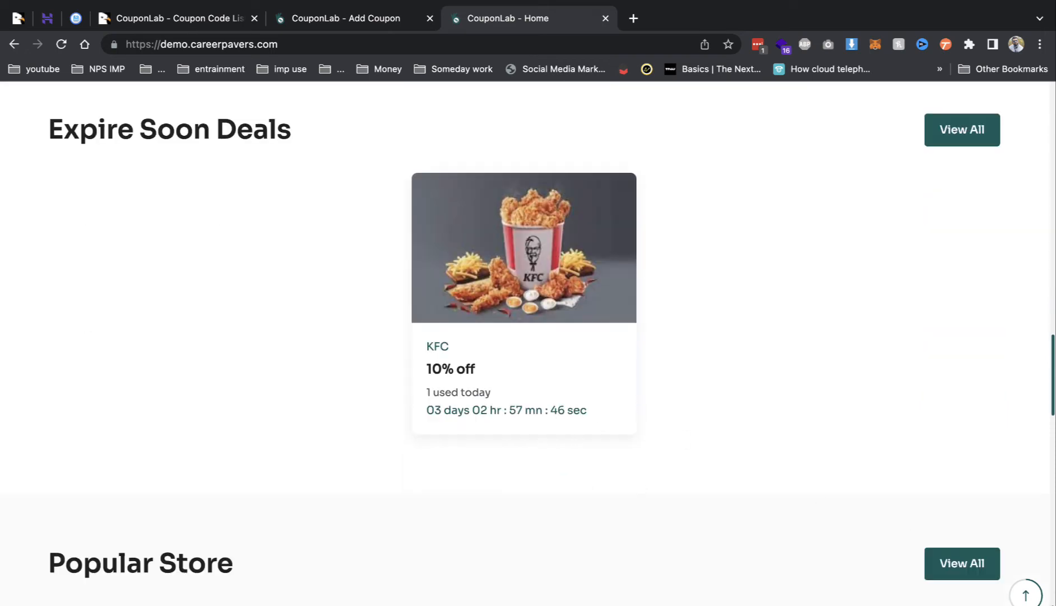
scroll(534, 265, "down", 5)
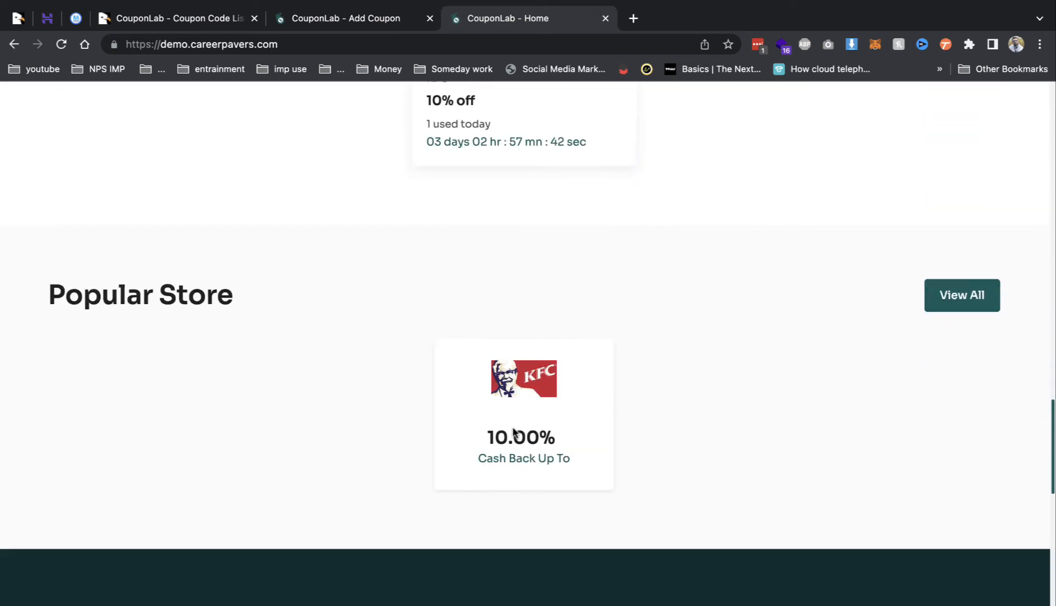
scroll(554, 422, "down", 6)
left_click_drag(50, 457, 347, 481)
scroll(508, 399, "down", 4)
scroll(377, 266, "up", 2)
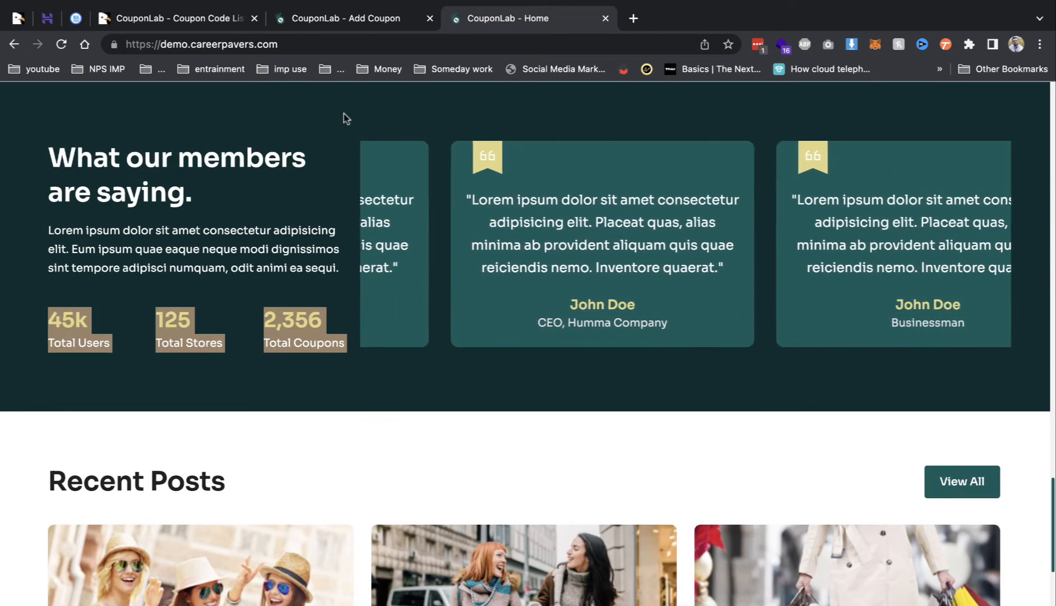
left_click(338, 25)
left_click(543, 26)
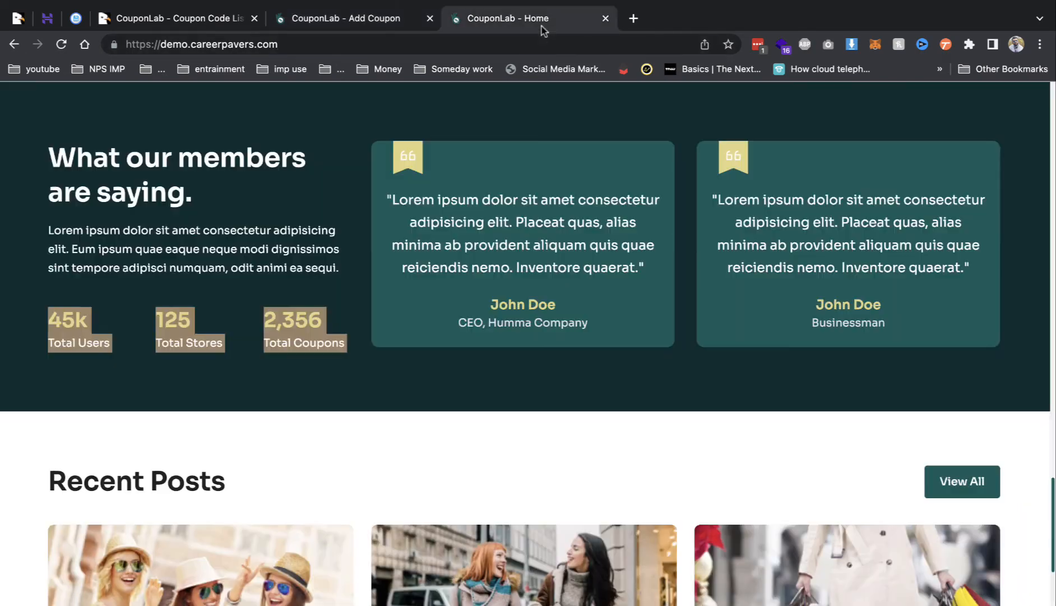
scroll(318, 203, "up", 1)
In the admin panel, inspect the Basic frontend template and open the HOME page's section layout for editing.
left_click(342, 19)
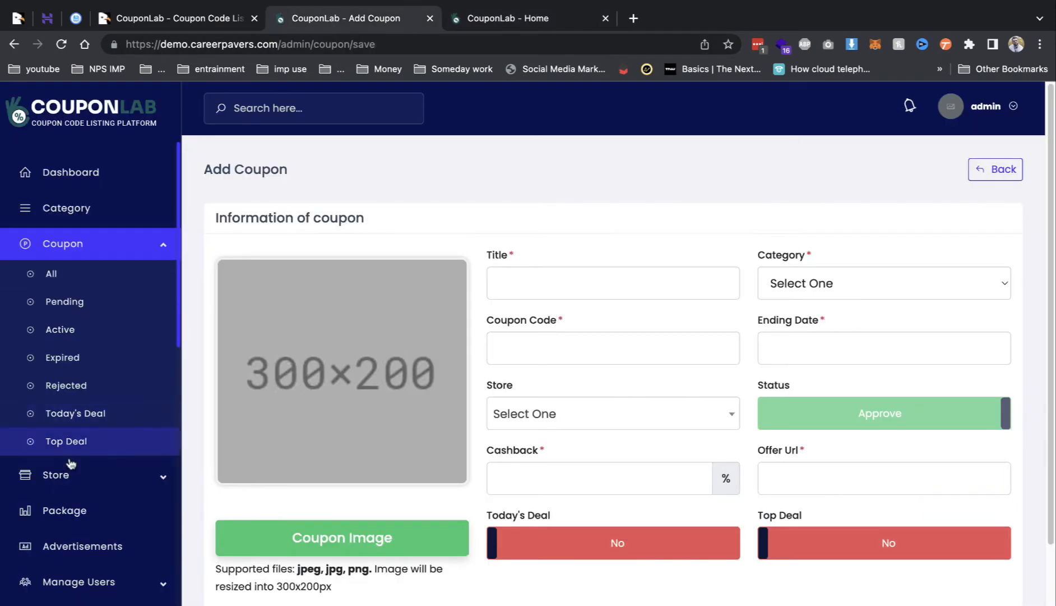
scroll(81, 461, "down", 5)
left_click(108, 261)
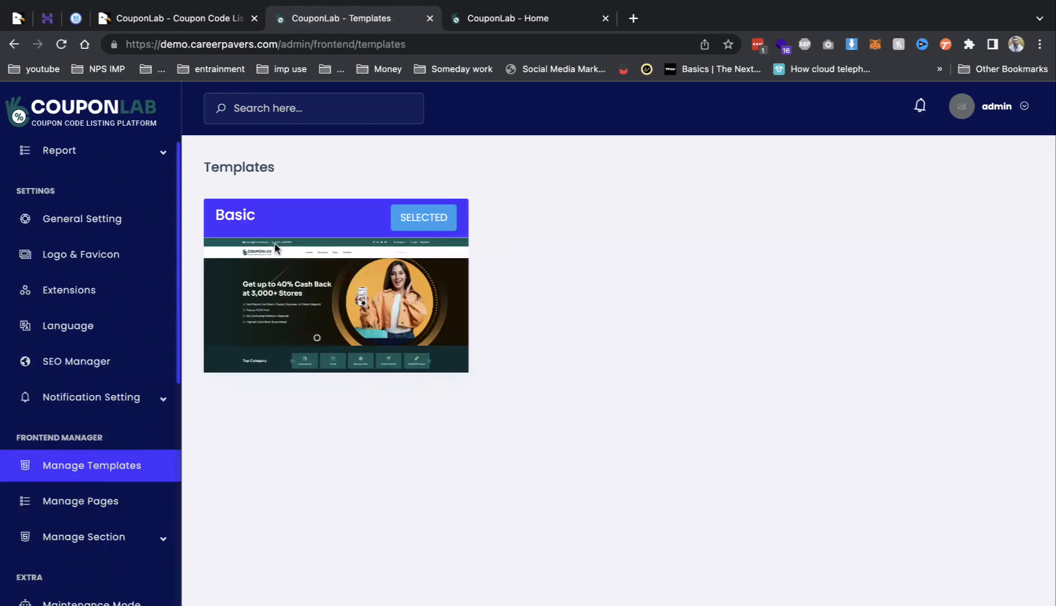
double_click(234, 217)
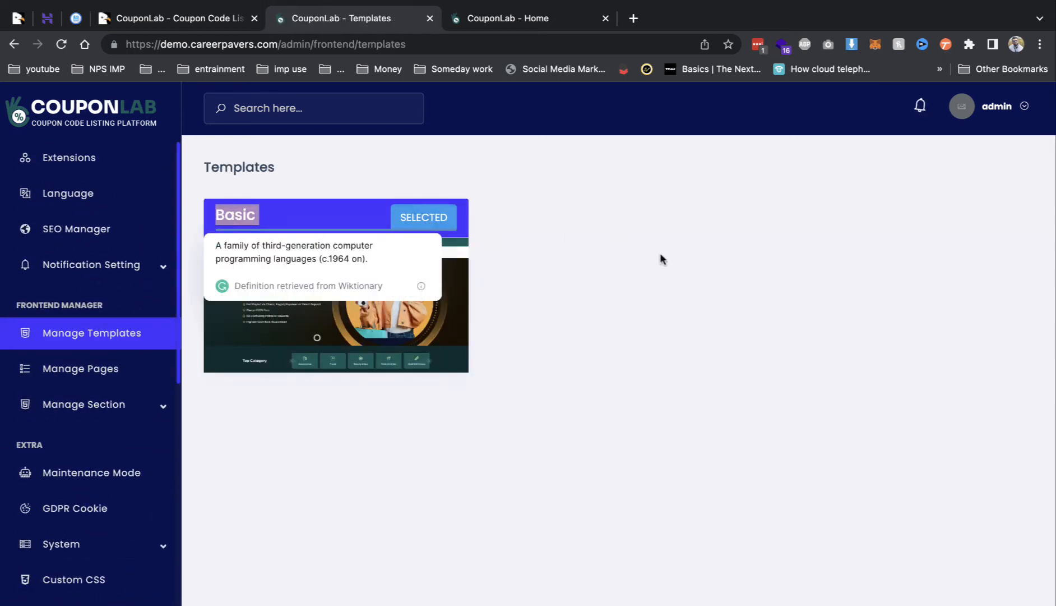
left_click(112, 369)
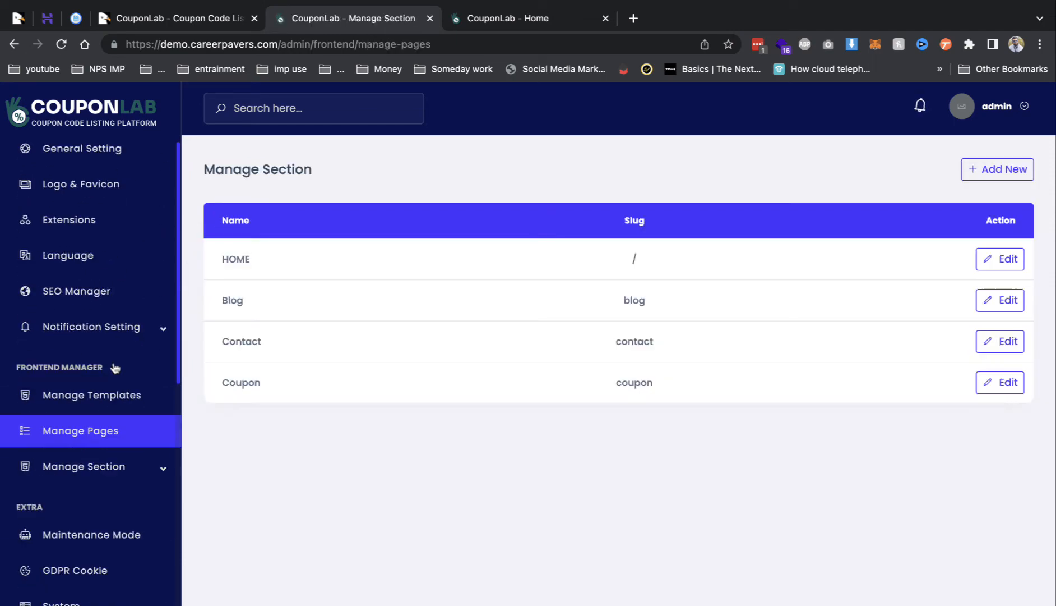
left_click(990, 259)
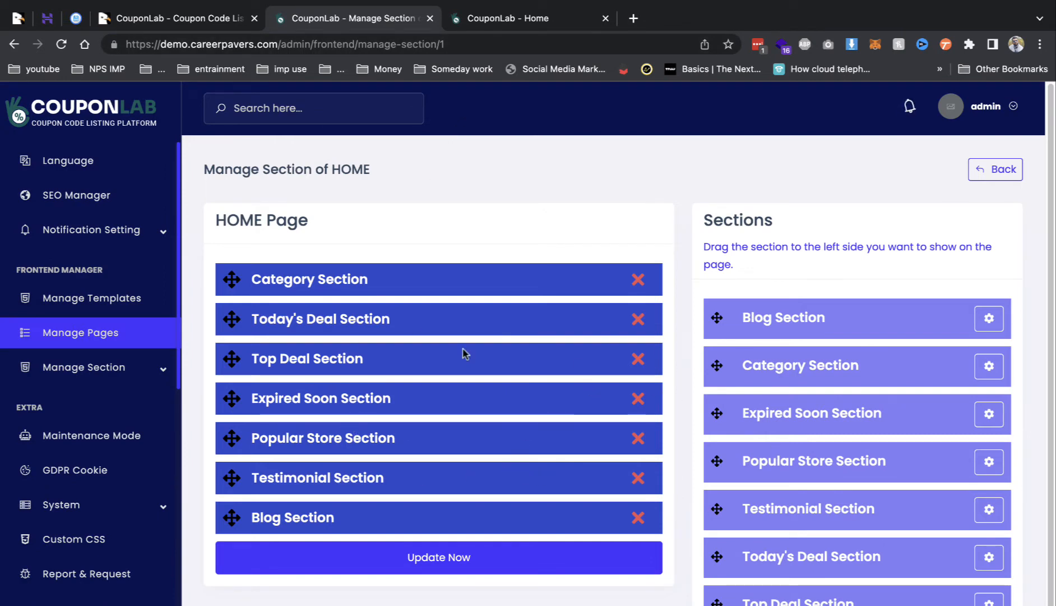
Open the Banner Section settings and compare their image, heading and feature list with the banner on the public home page.
left_click(132, 370)
left_click(115, 397)
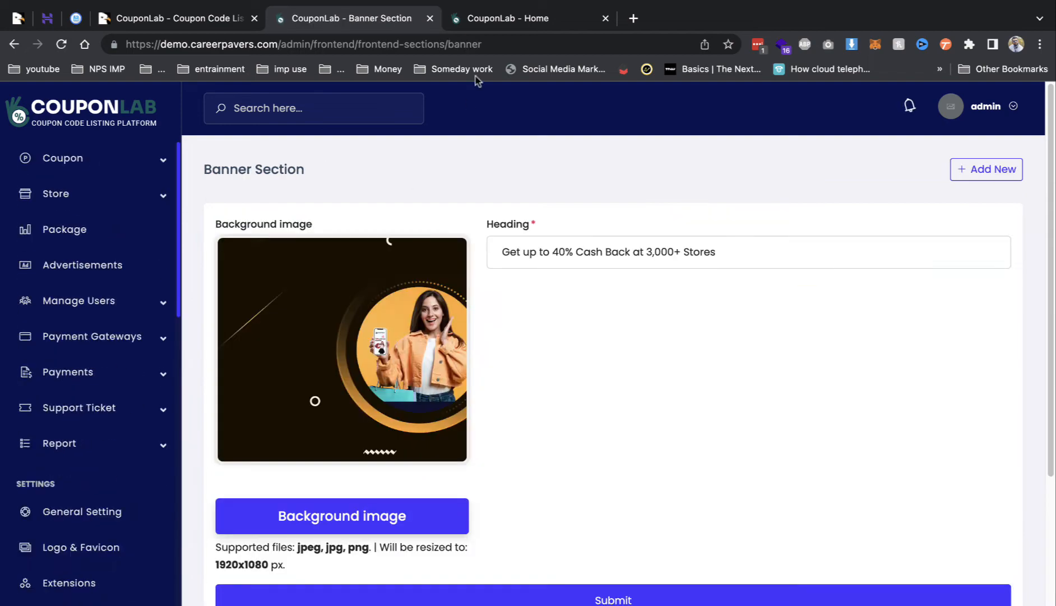
left_click(493, 20)
scroll(491, 201, "up", 20)
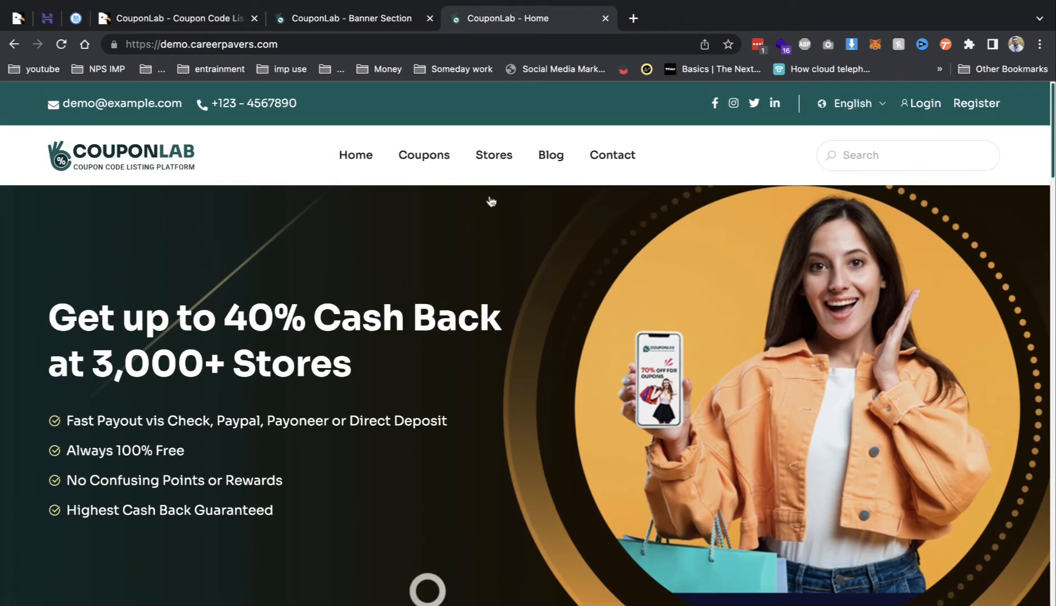
left_click(374, 22)
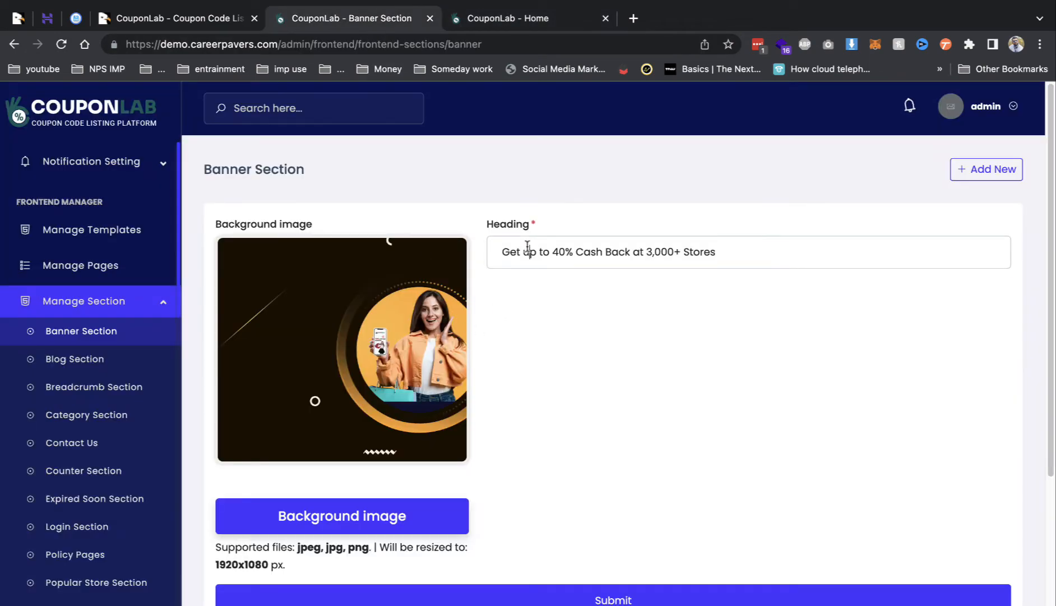
left_click_drag(528, 249, 712, 252)
scroll(638, 378, "down", 5)
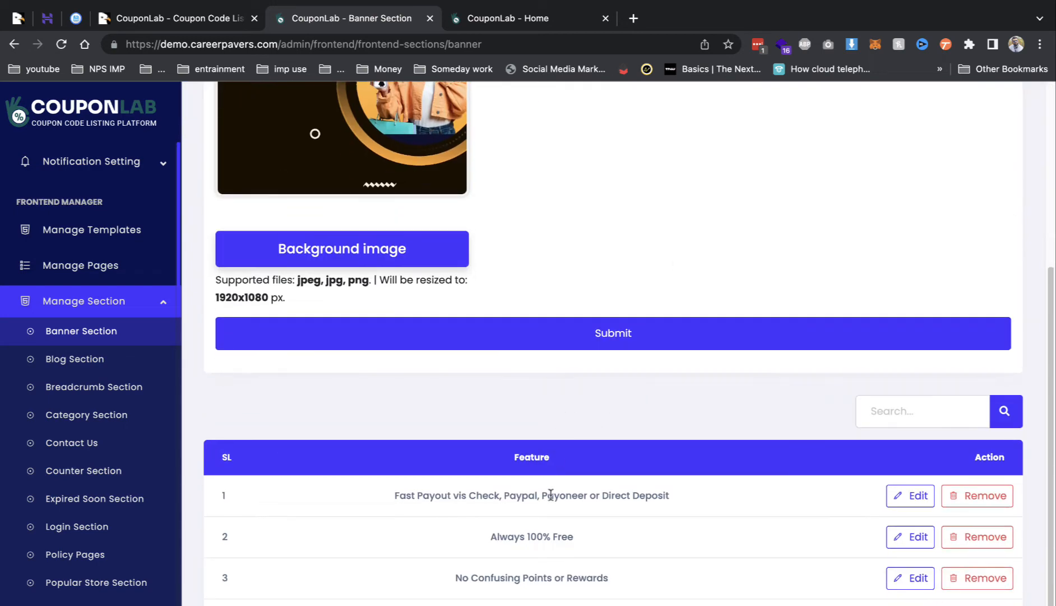
left_click(523, 27)
left_click_drag(67, 448, 232, 536)
left_click(233, 536)
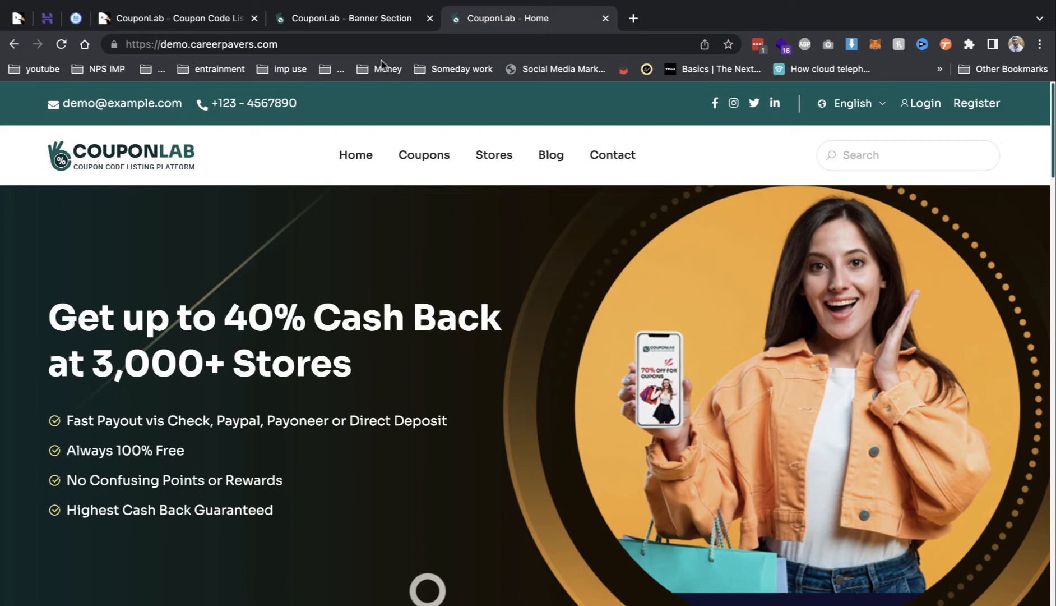
Back in the admin panel, look through the Blog Section and Breadcrumb Section settings.
left_click(351, 18)
left_click(87, 356)
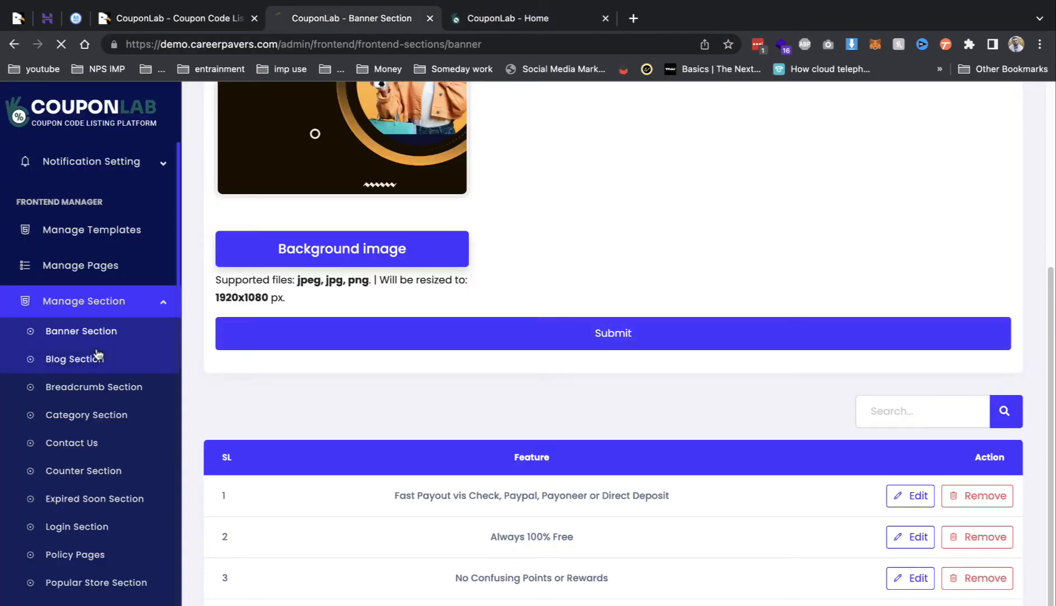
scroll(432, 370, "down", 2)
scroll(449, 415, "up", 2)
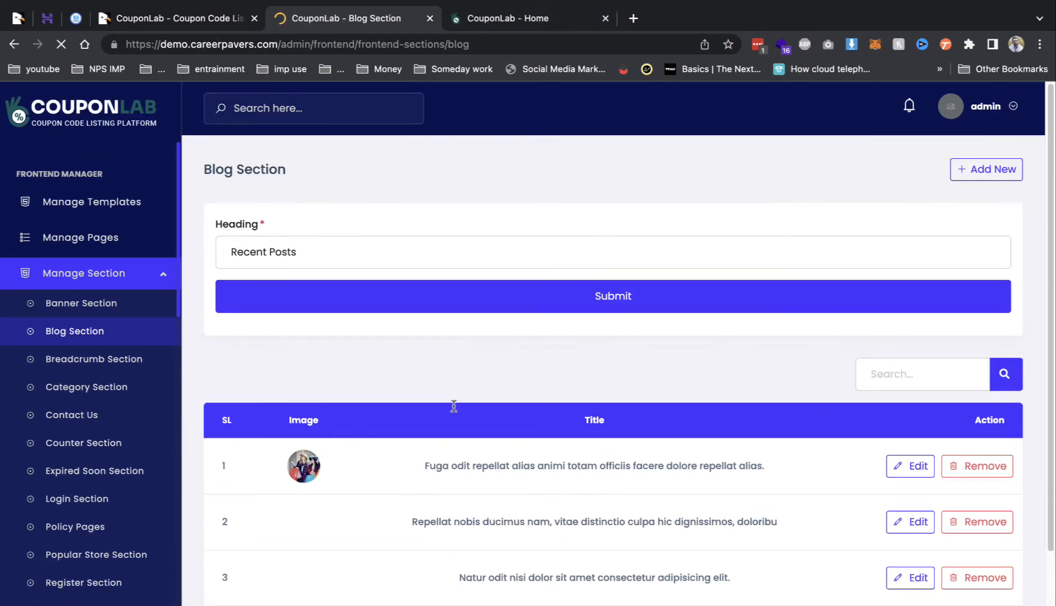
left_click(115, 359)
scroll(471, 314, "down", 1)
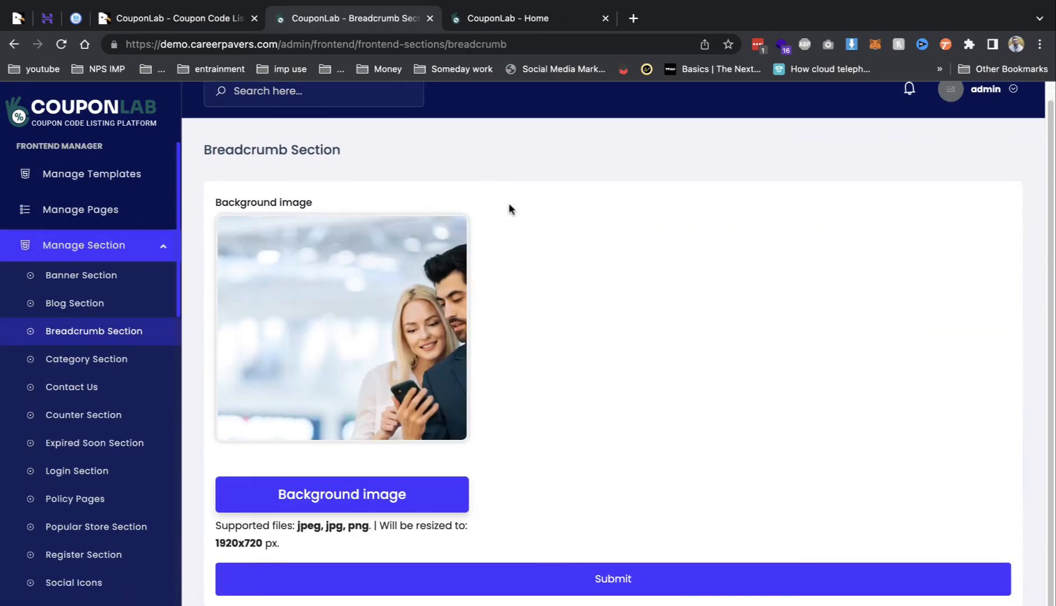
left_click(513, 20)
Open the Category Section settings and compare the heading with the Top Category area on the public home page.
left_click(360, 20)
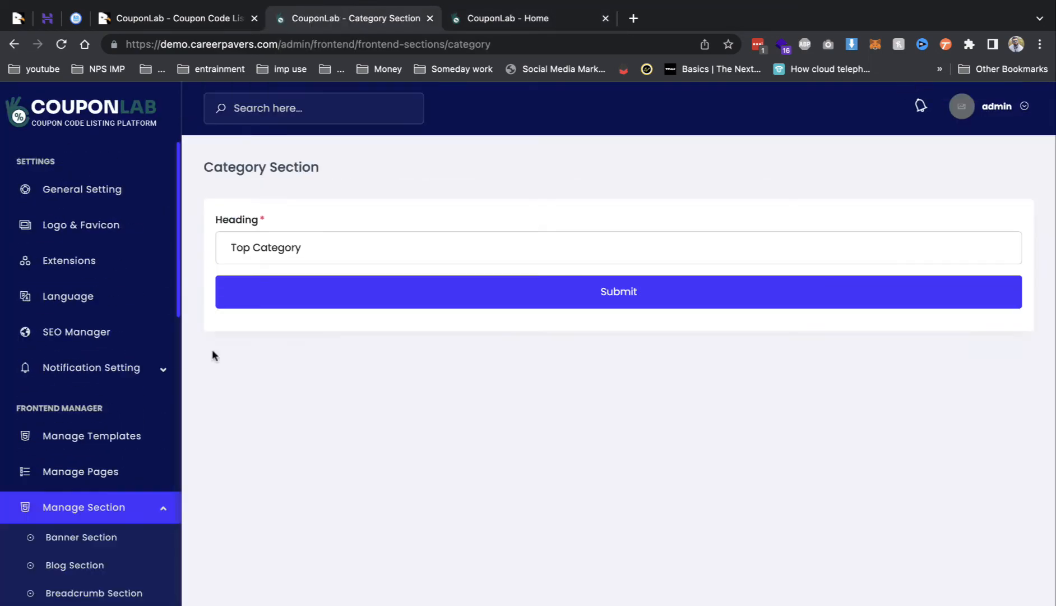
double_click(290, 247)
left_click(494, 20)
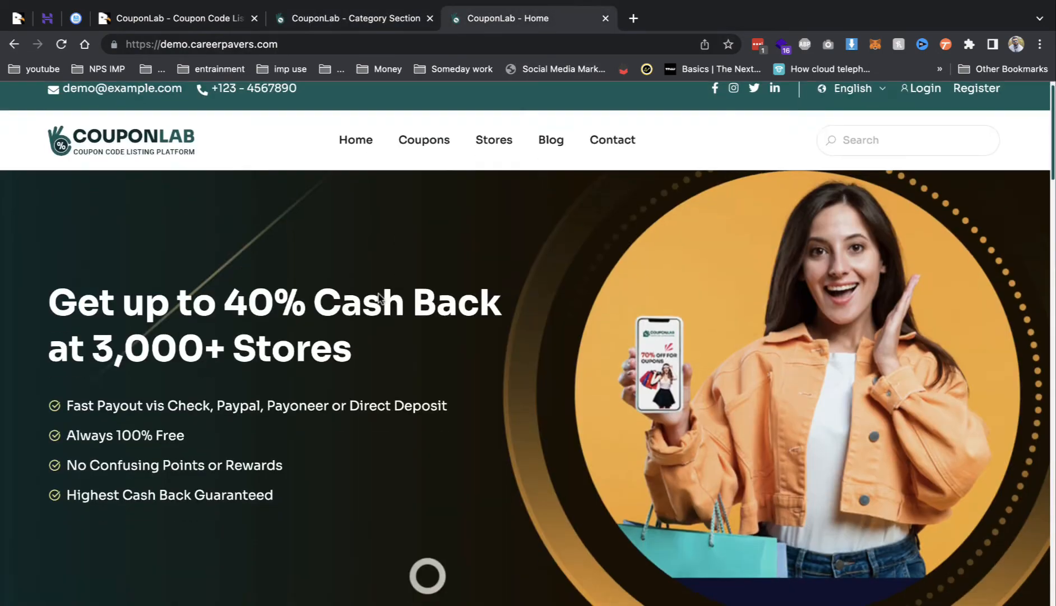
scroll(219, 365, "down", 8)
double_click(99, 223)
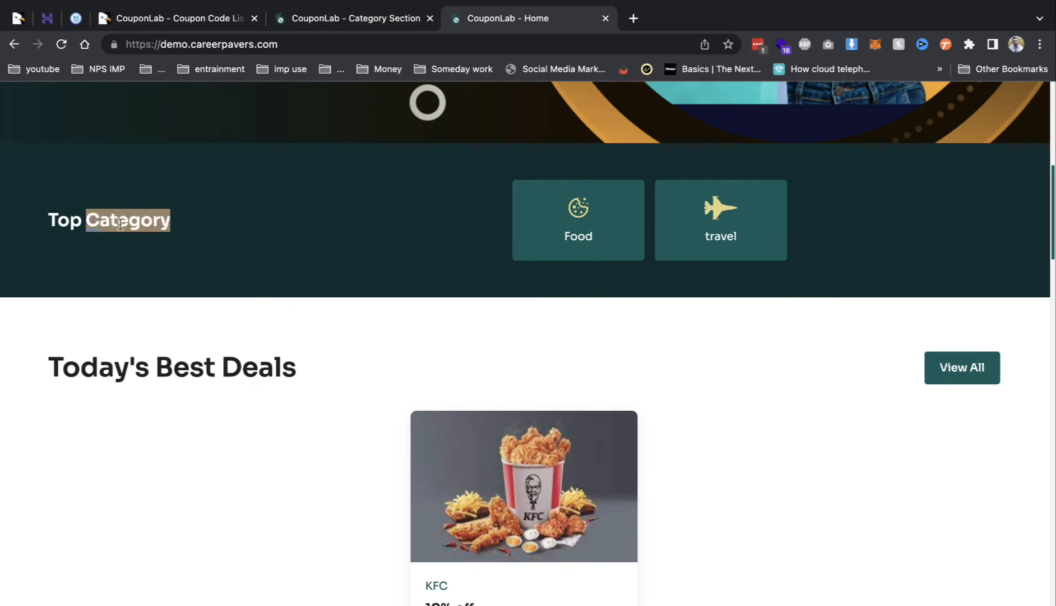
Open the Counter Section settings and compare the entries with the user, store and coupon statistics on the home page.
left_click(331, 18)
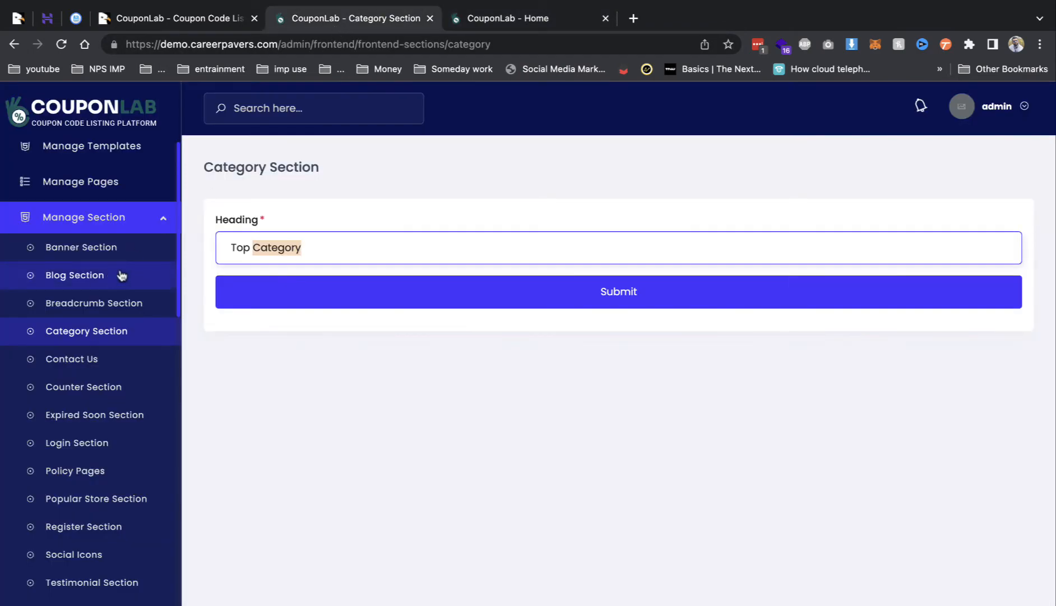
left_click(87, 391)
left_click(493, 22)
scroll(384, 341, "down", 12)
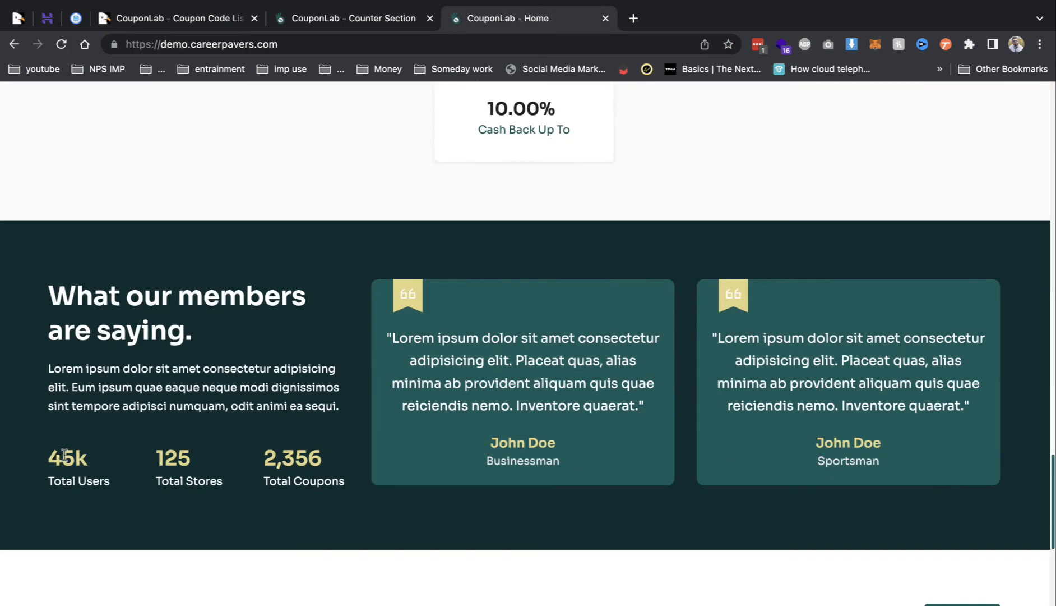
left_click_drag(63, 455, 307, 457)
Open the Testimonial Section, preview the first testimonial's edit form and compare the section with the home page testimonials.
left_click(361, 17)
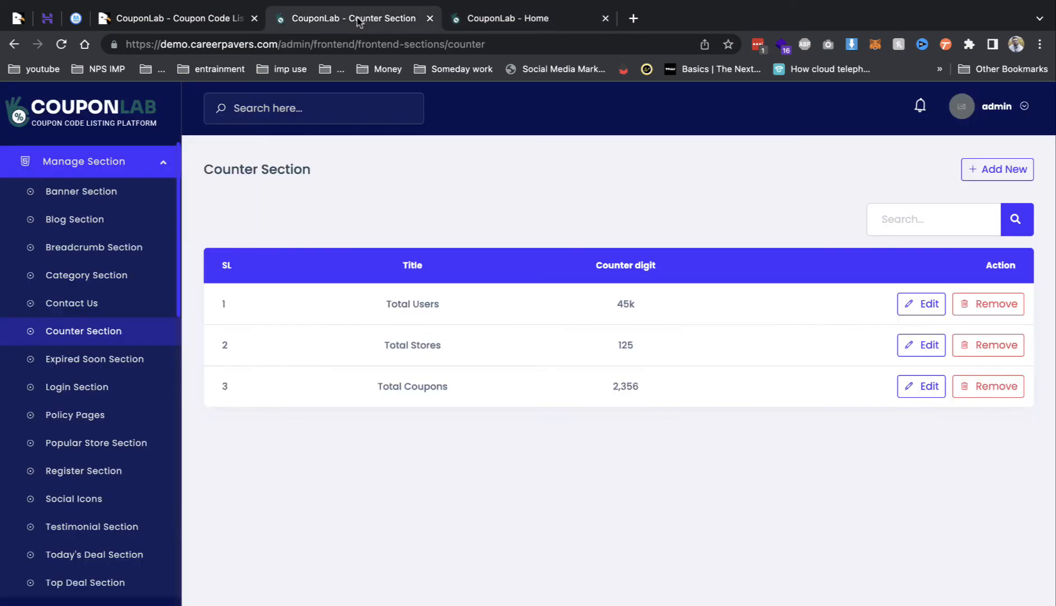
left_click(101, 528)
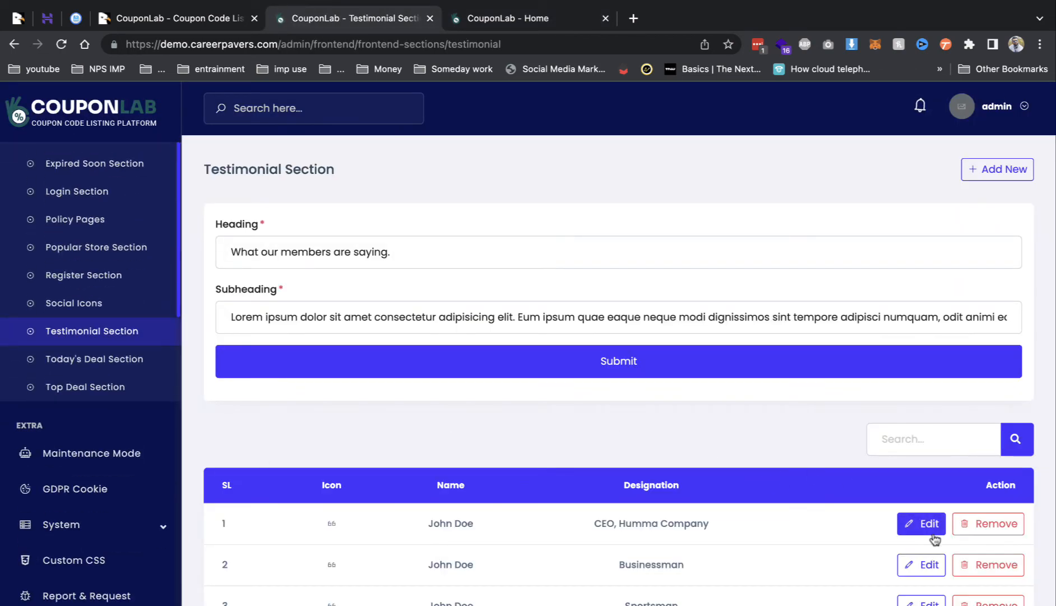
left_click(926, 522)
left_click(687, 126)
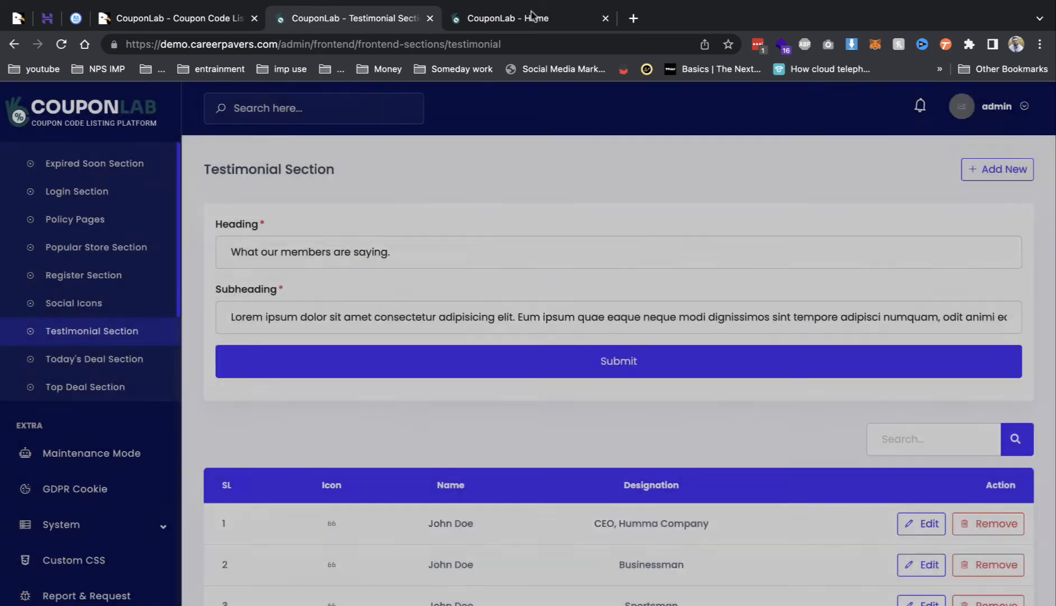
left_click(508, 18)
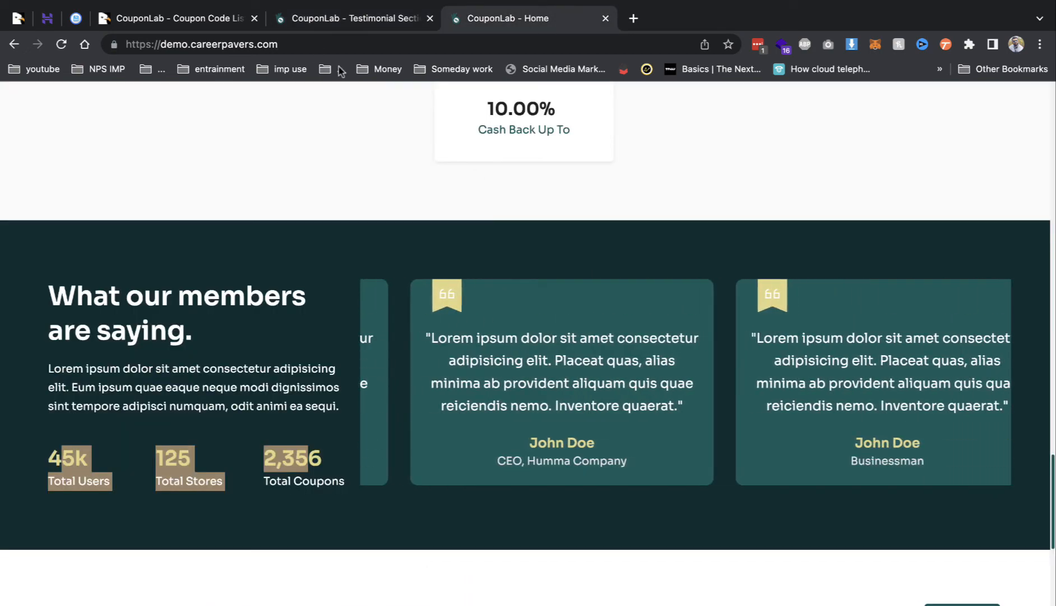
In the admin panel, replace the first testimonial's message with "demmo" repeated many times and submit the update.
left_click(292, 25)
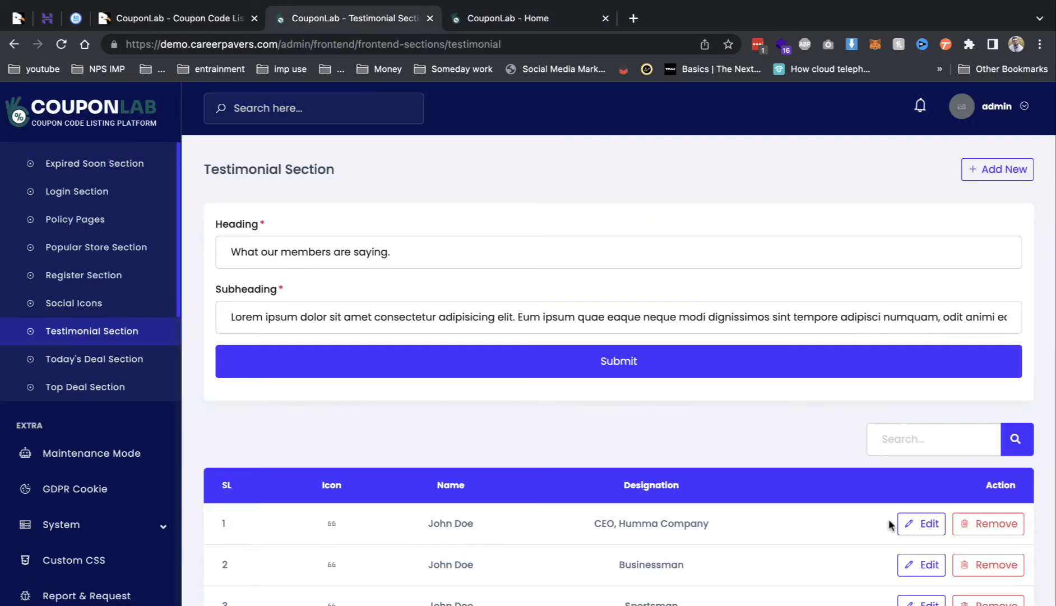
left_click(926, 522)
triple_click(511, 262)
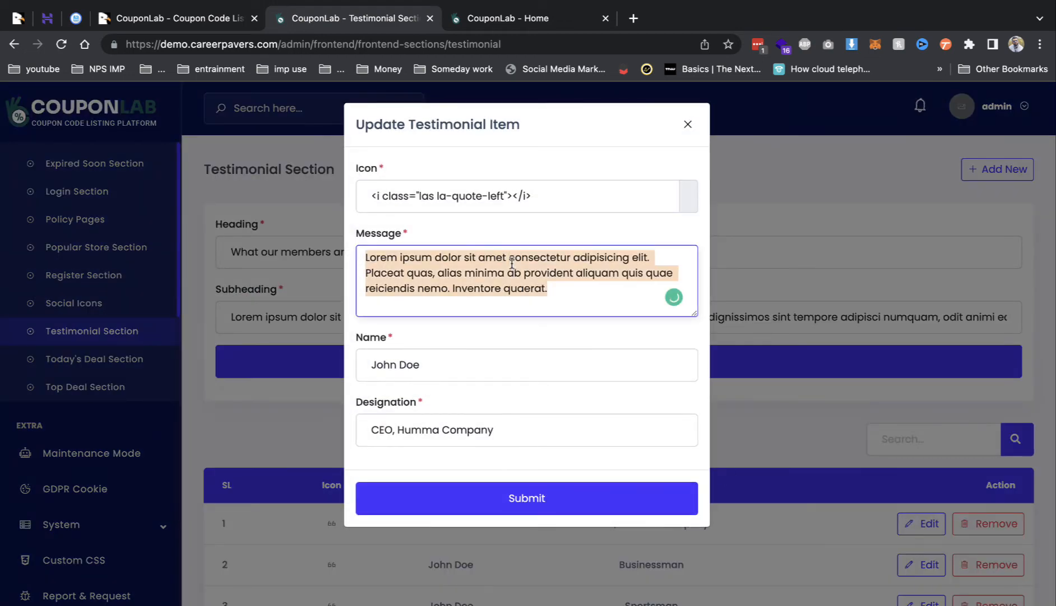
type("demmo")
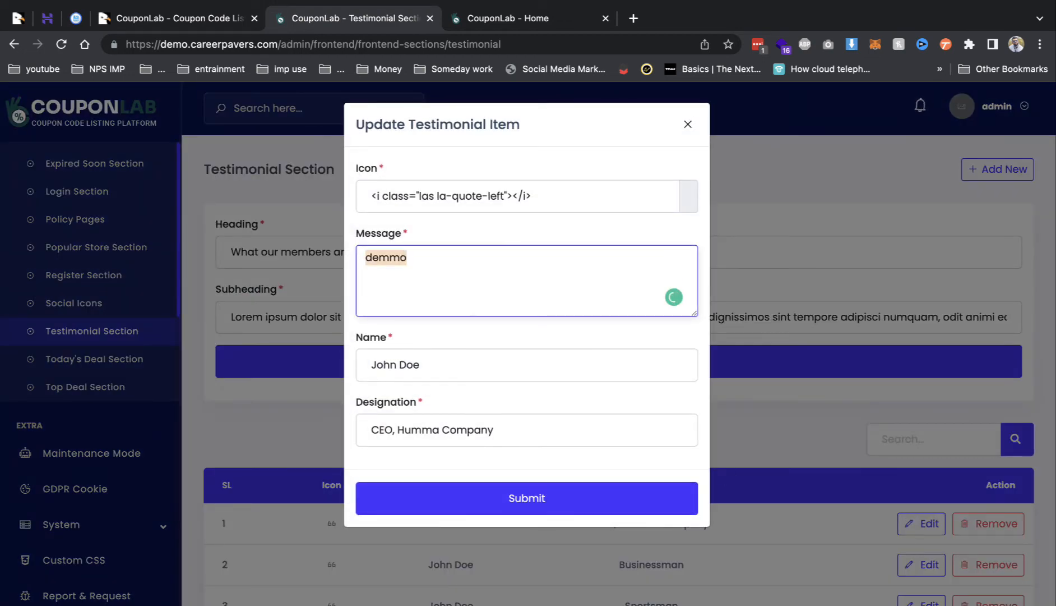
key("ctrl+v")
key("ctrl+v")
key("ctrl+v")
key("ctrl+v")
key("ctrl+v")
key("ctrl+v")
key("ctrl+v")
key("ctrl+v")
key("ctrl+v")
key("ctrl+v")
key("ctrl+v")
key("ctrl+v")
key("ctrl+v")
key("ctrl+v")
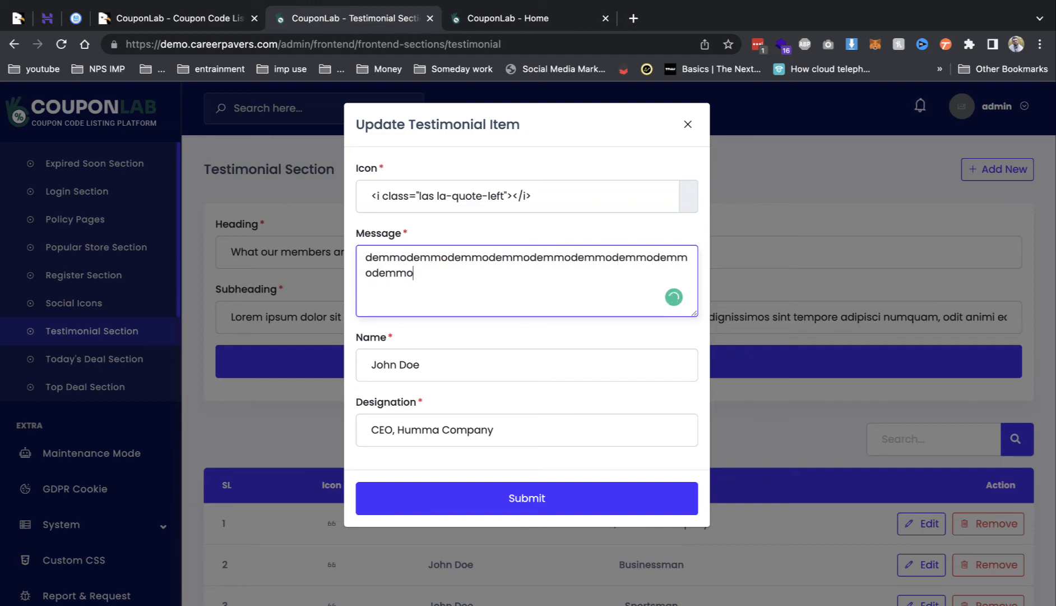
left_click(590, 496)
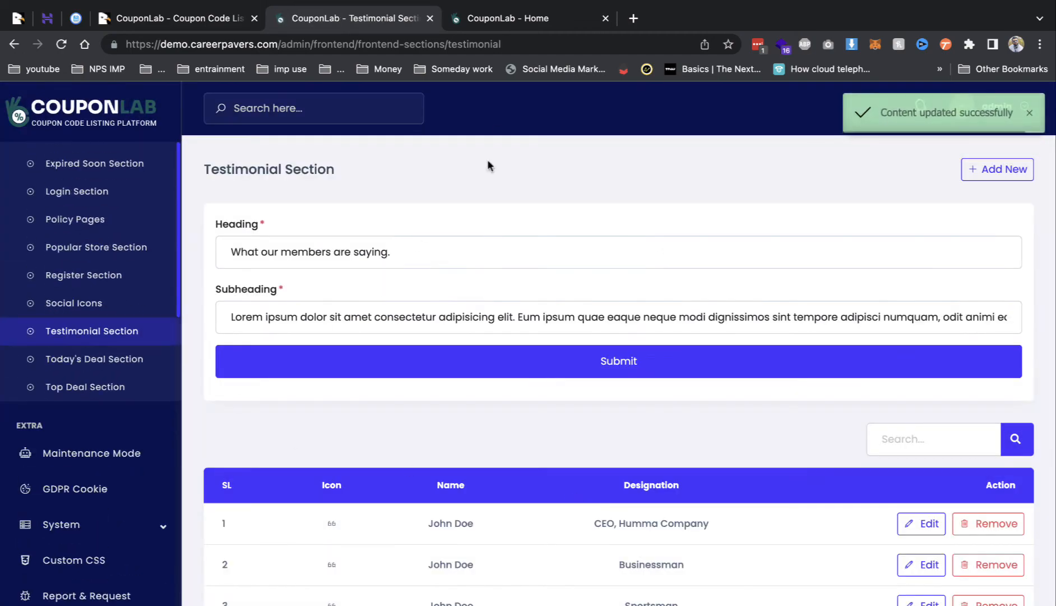
Check how the edited testimonial appears in the members' testimonials section of the public home page.
left_click(495, 22)
scroll(590, 395, "down", 15)
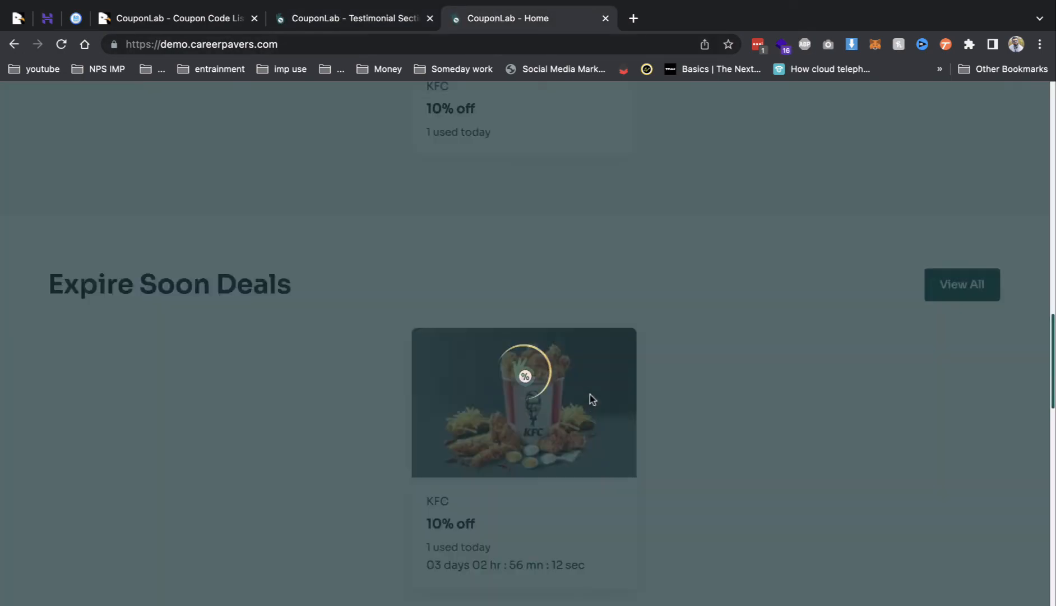
scroll(601, 401, "up", 8)
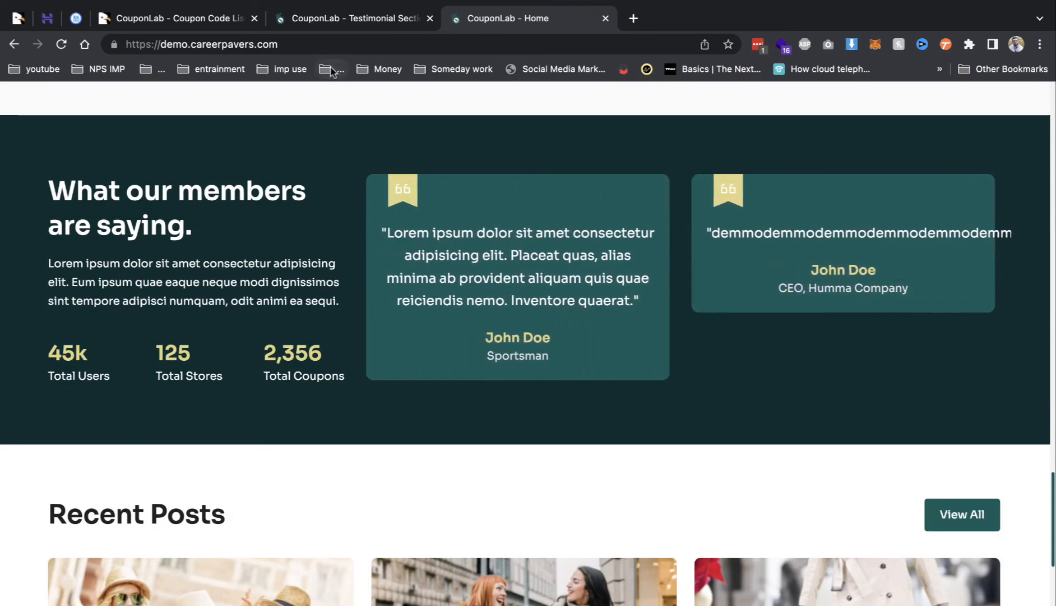
scroll(378, 175, "up", 15)
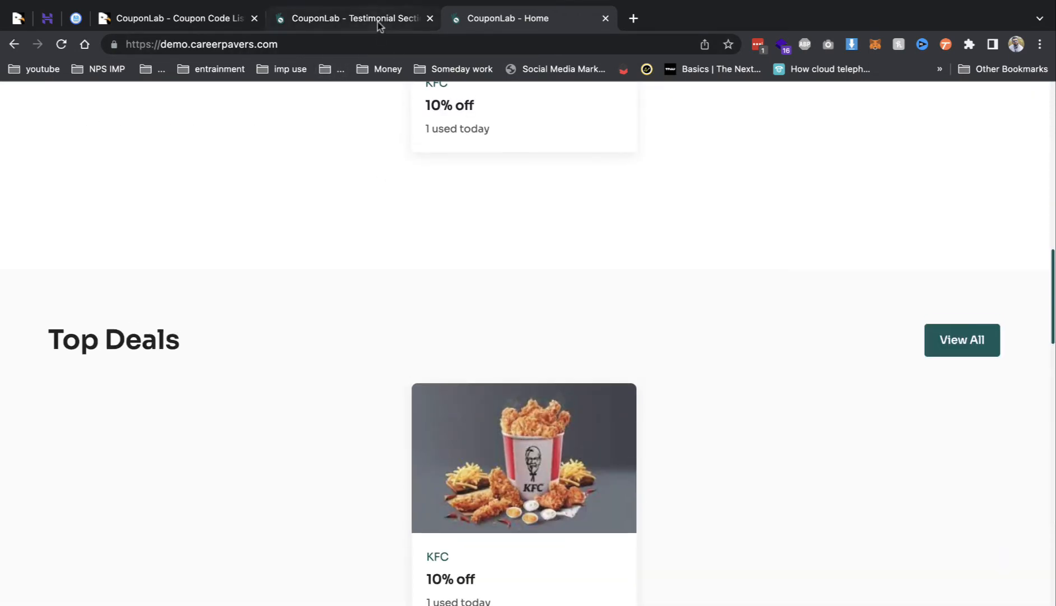
In the admin panel, open the Advertisements page and start a new advertisement of type Image.
left_click(381, 28)
scroll(118, 312, "up", 15)
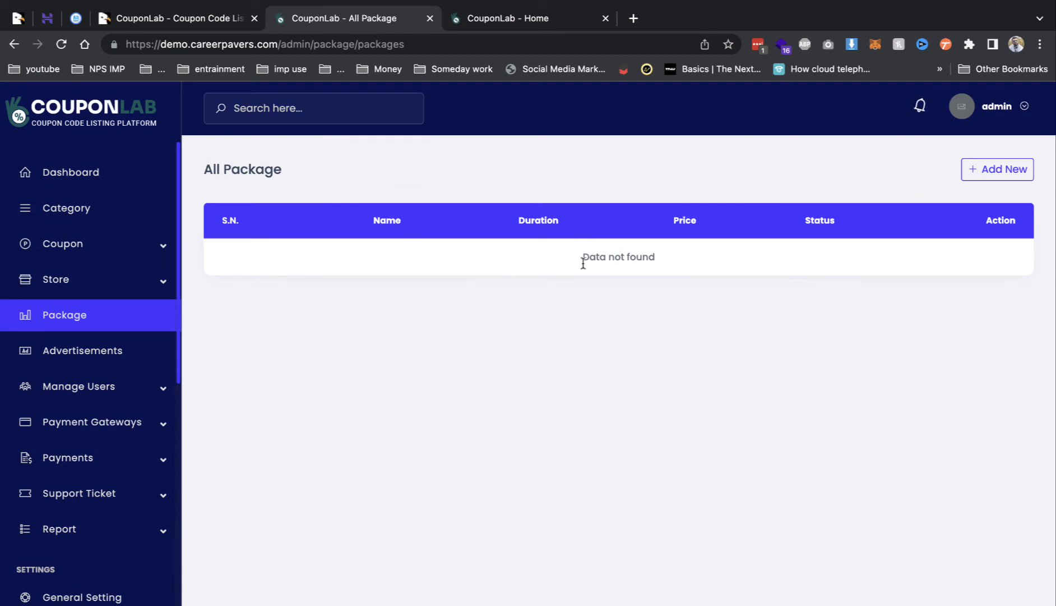
left_click(115, 354)
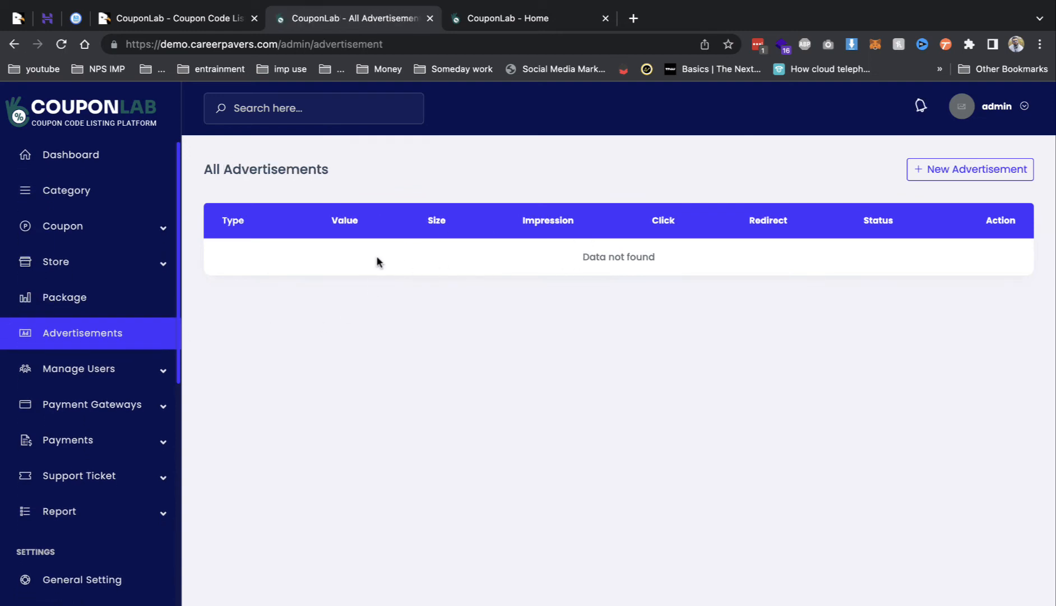
left_click(936, 170)
left_click(375, 201)
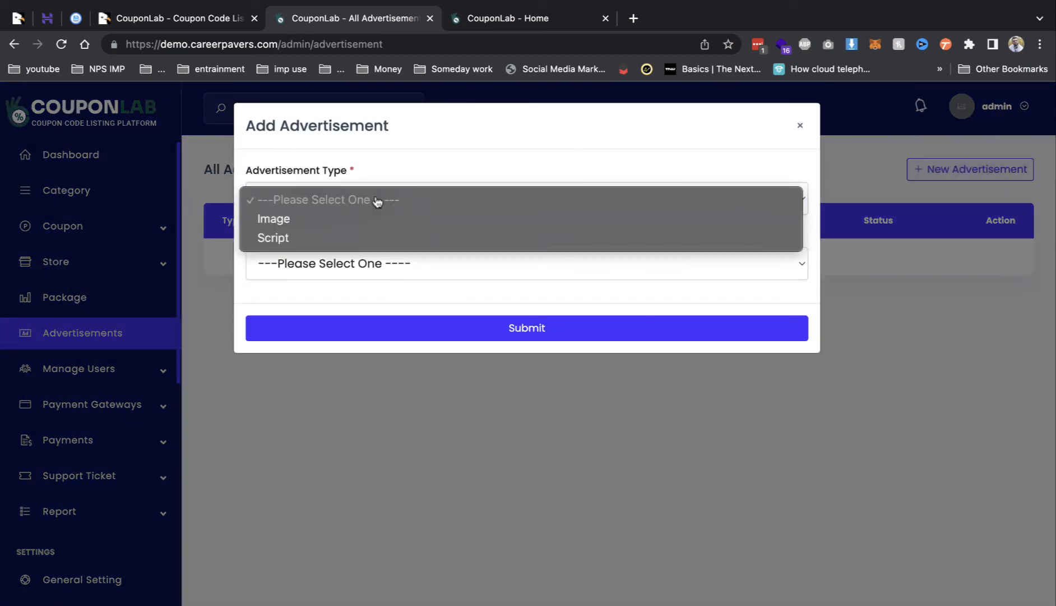
left_click(314, 218)
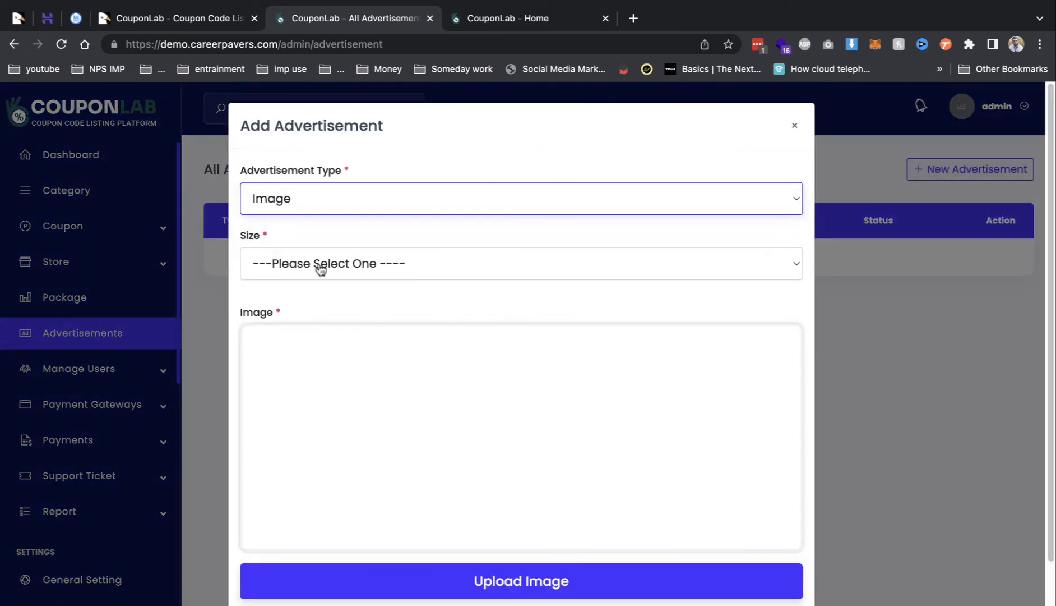
Preview the 370X670 advertisement size, then set the size to 780x80.
left_click(358, 207)
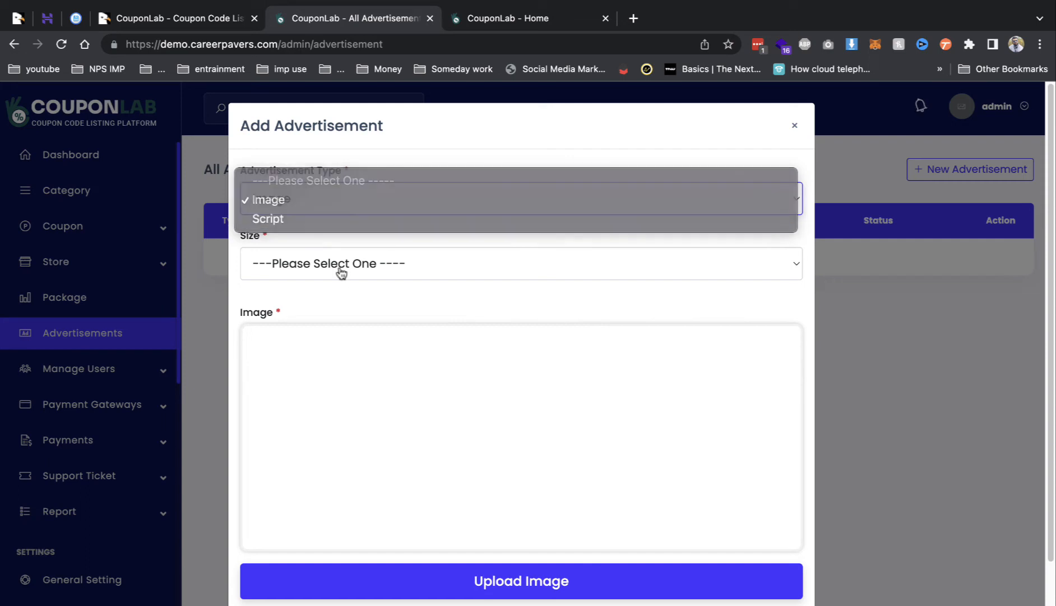
left_click(338, 266)
left_click(330, 284)
left_click(394, 268)
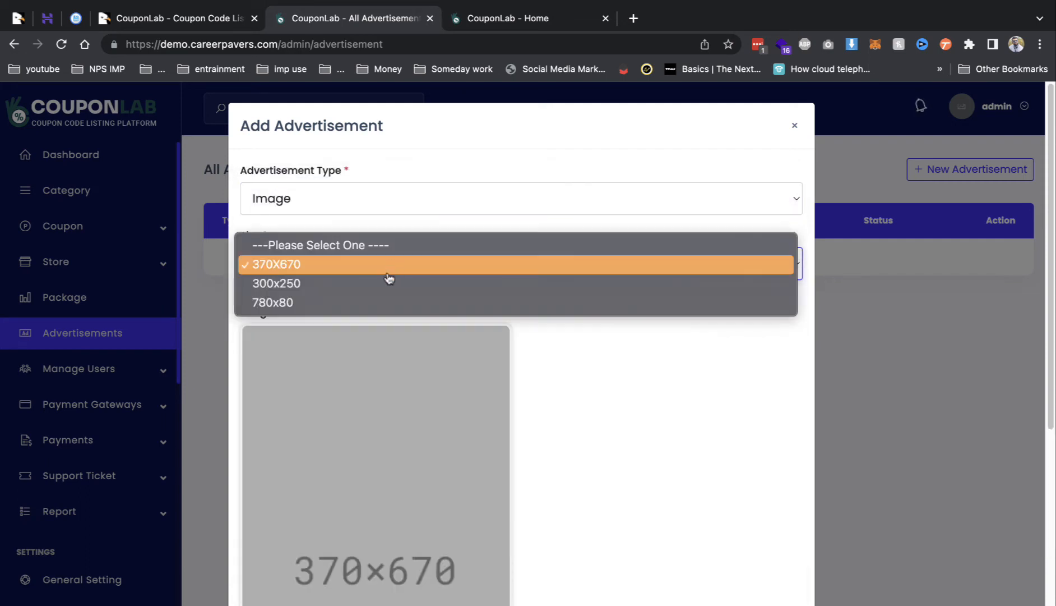
left_click(544, 401)
left_click(425, 272)
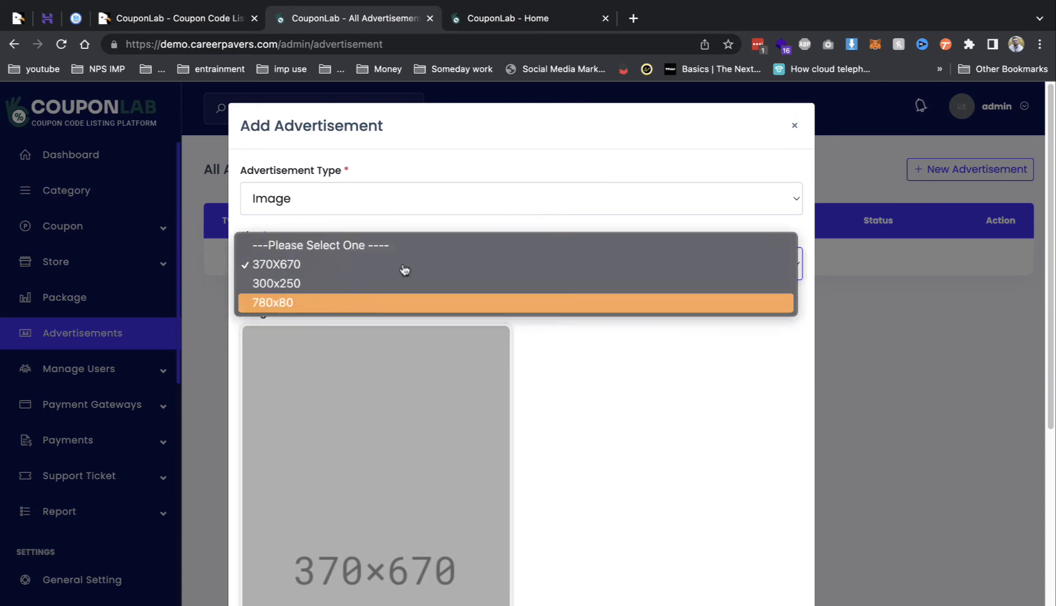
left_click(509, 22)
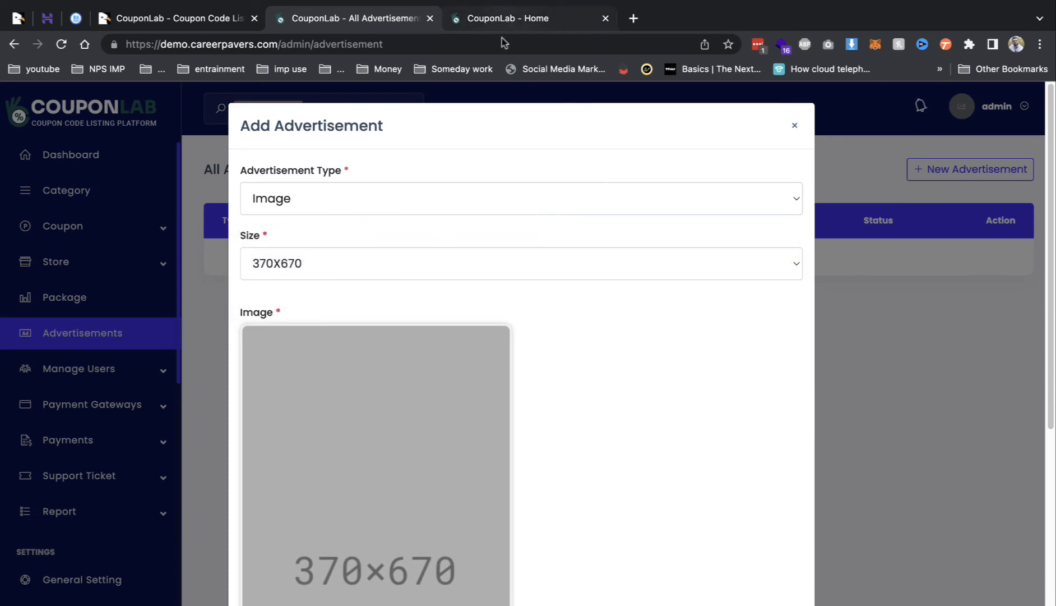
left_click(373, 270)
left_click(359, 299)
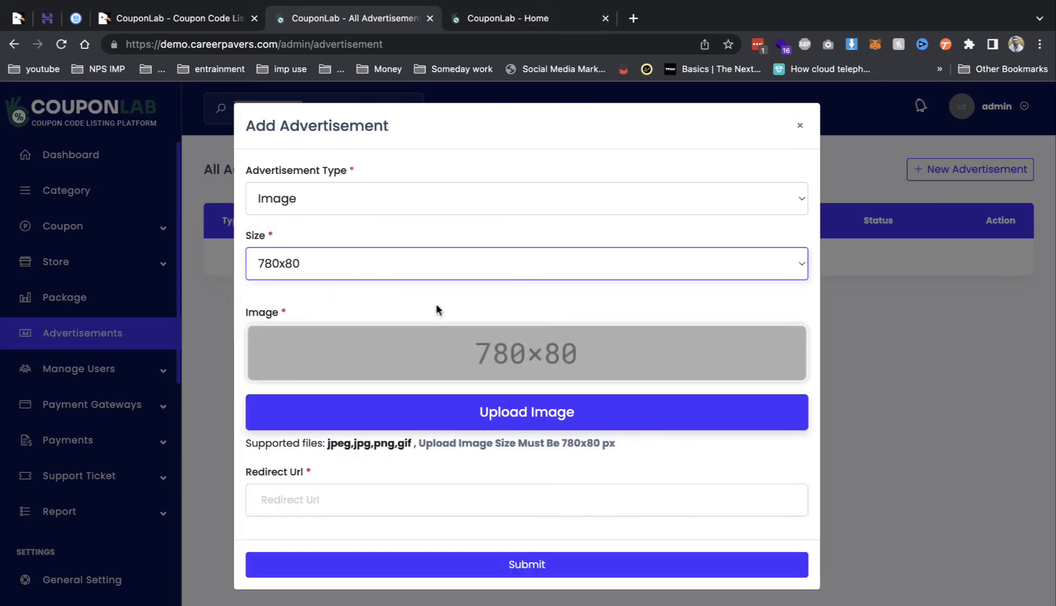
left_click(527, 424)
left_click(404, 232)
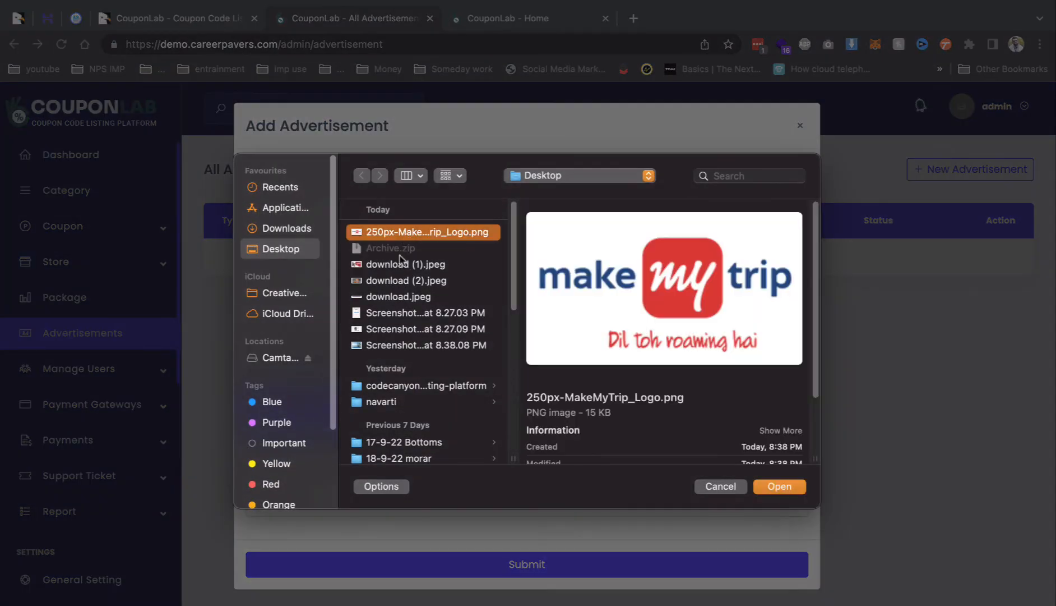
double_click(404, 296)
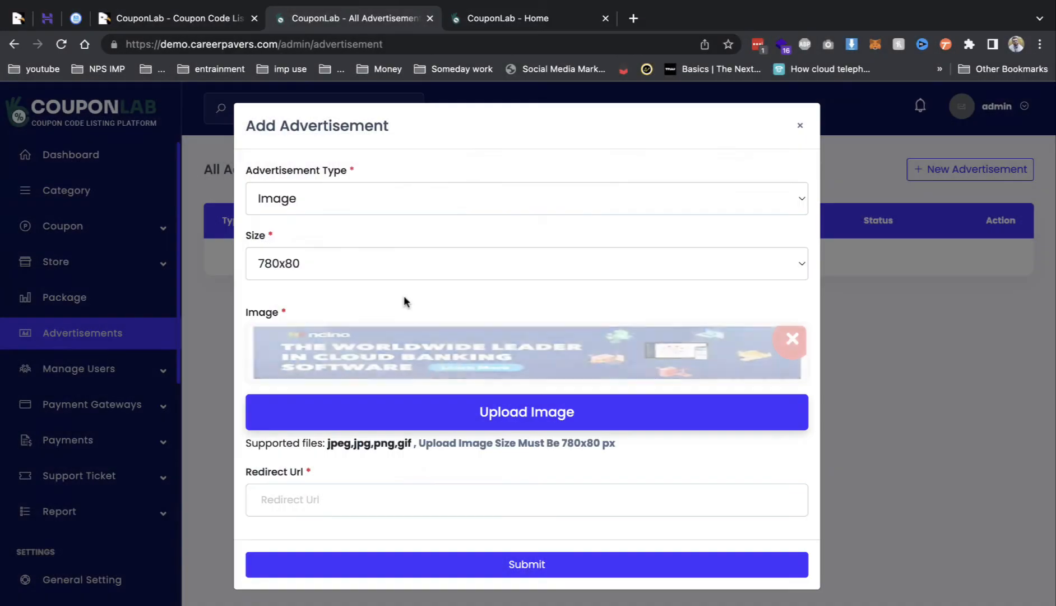
left_click(394, 489)
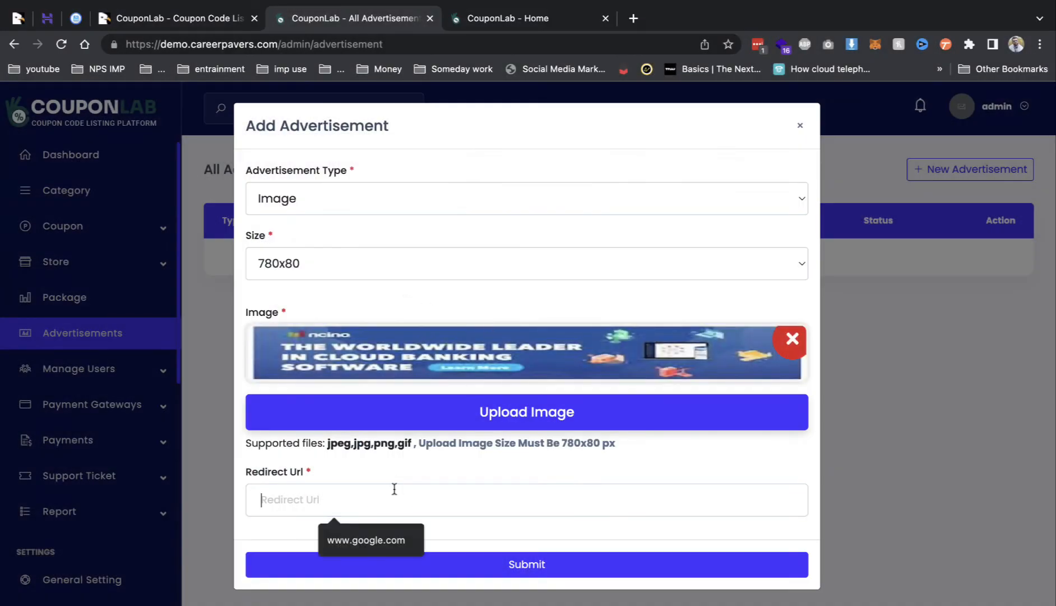
left_click(380, 541)
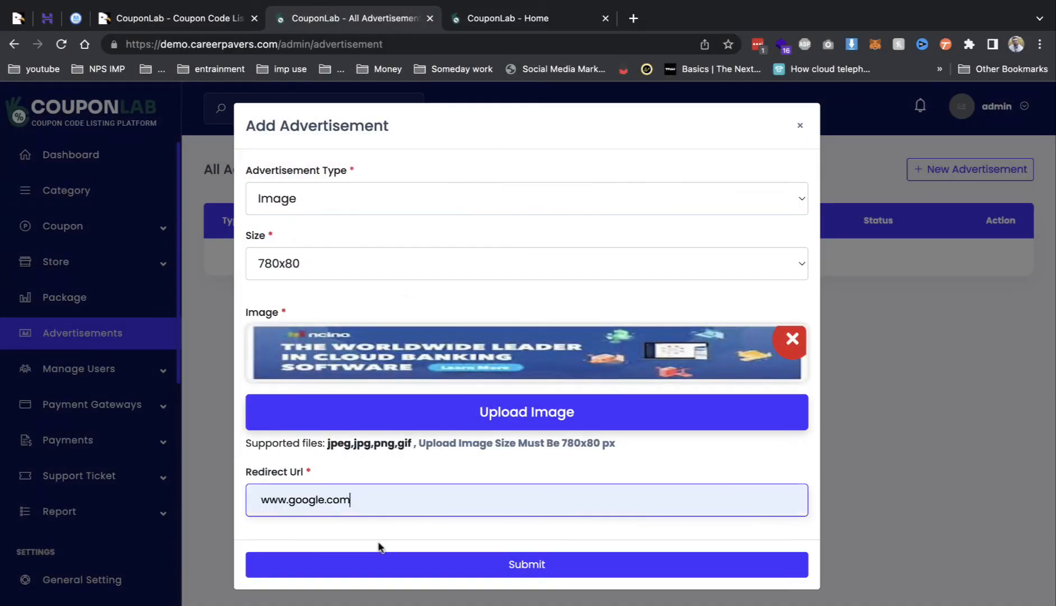
left_click(460, 568)
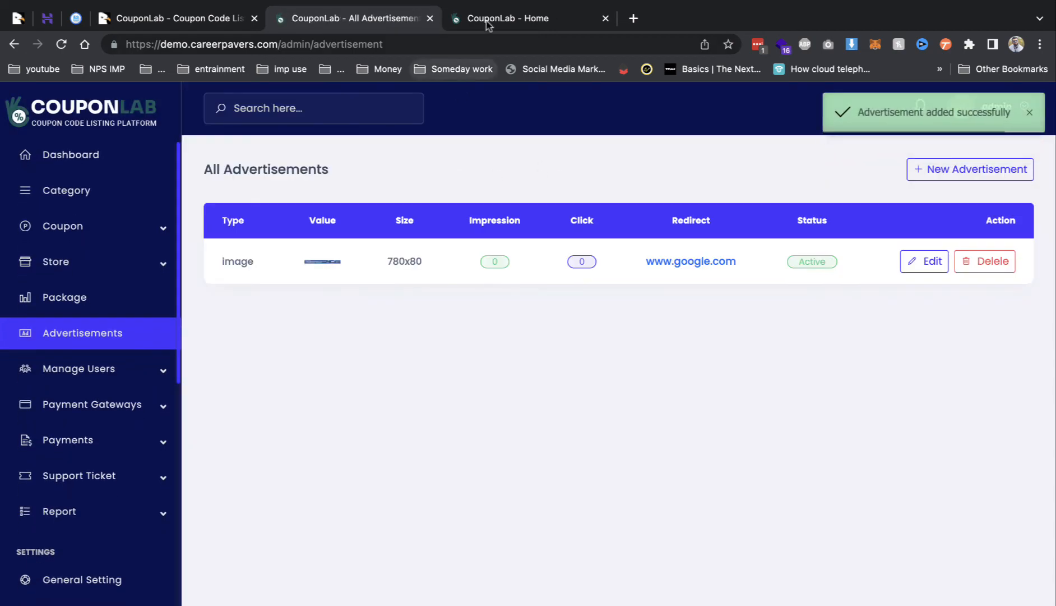
Reload the public home page and look for the new banner there and on the Food category's coupon page.
left_click(488, 19)
key("super+r")
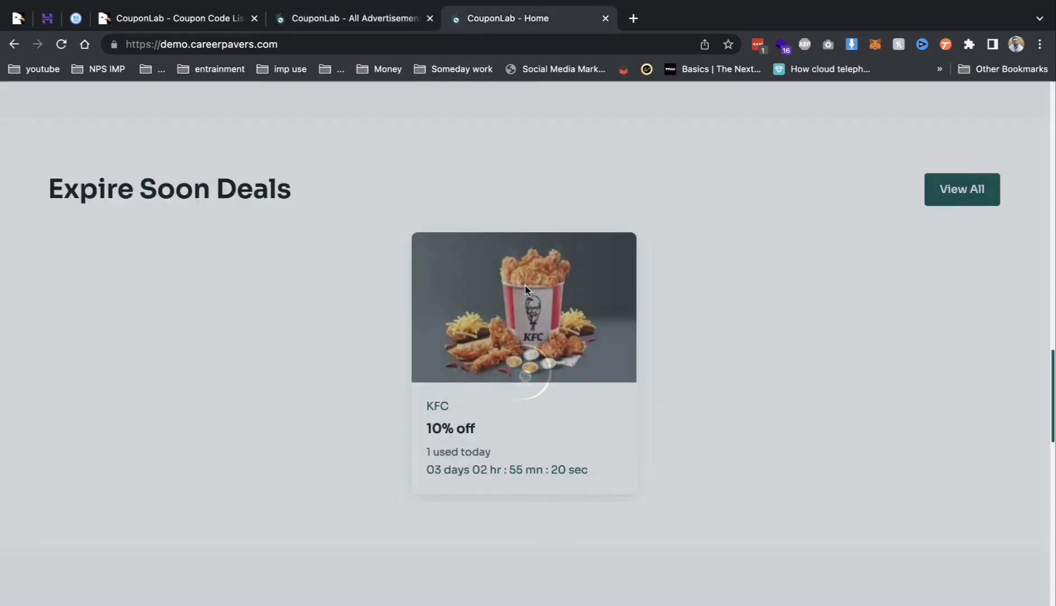
scroll(526, 289, "up", 3)
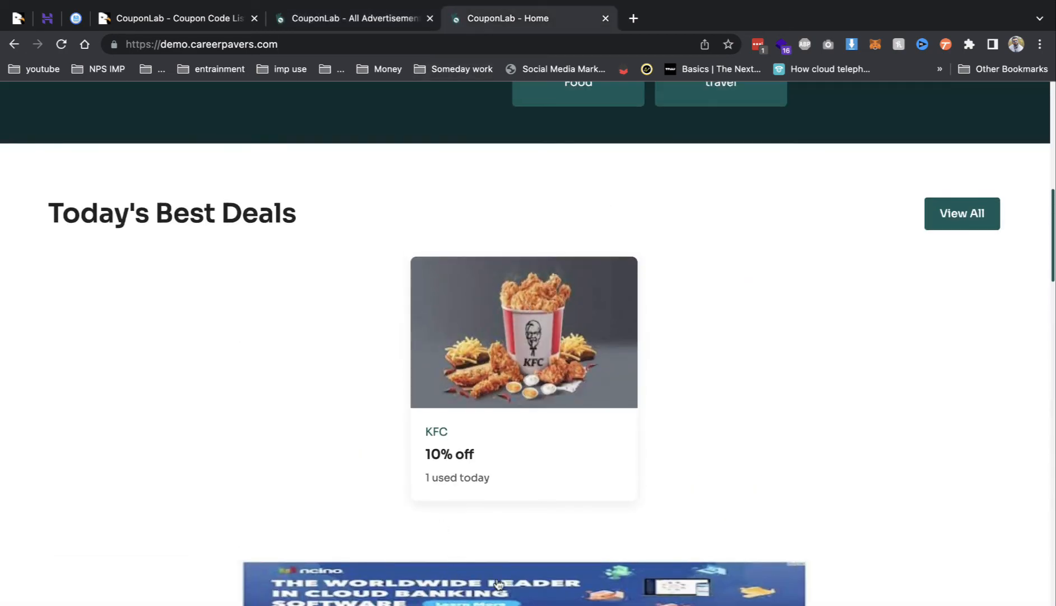
scroll(499, 481, "down", 20)
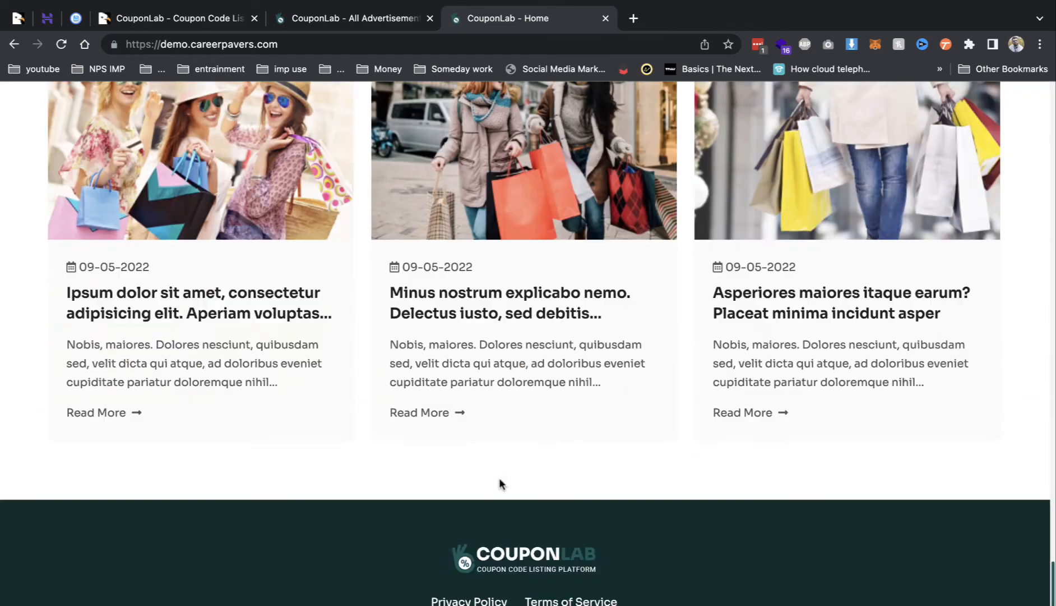
scroll(499, 477, "up", 20)
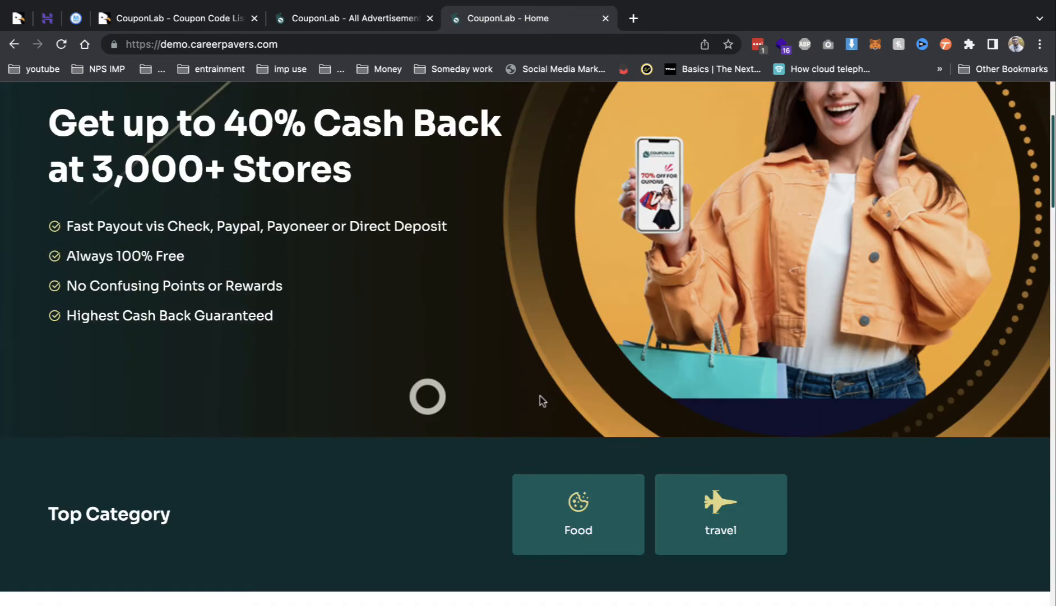
scroll(186, 465, "down", 6)
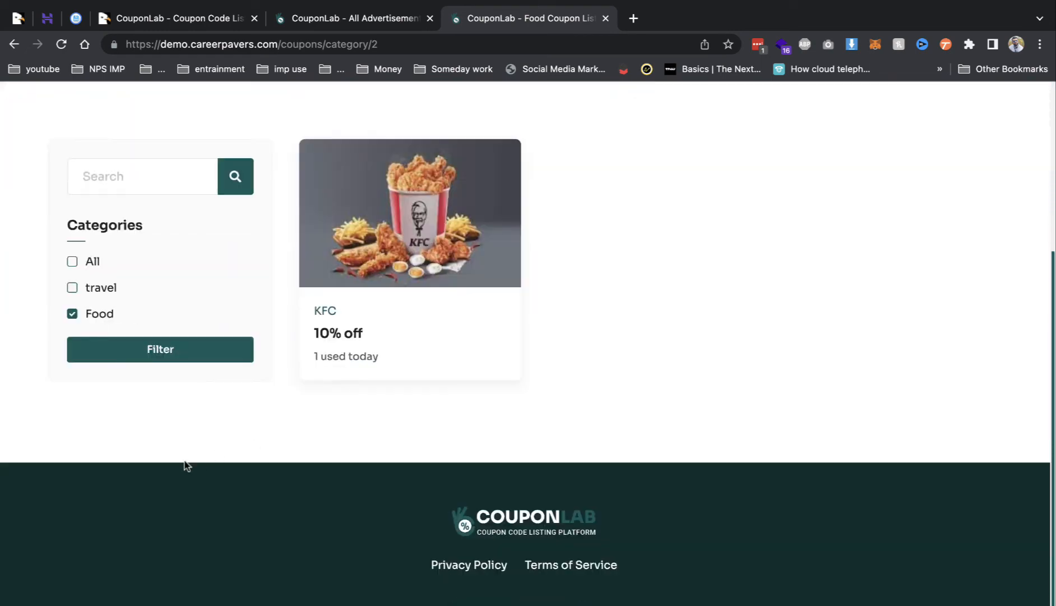
Preview the new advertisement form in the admin panel with type Image and size 370X670.
left_click(314, 19)
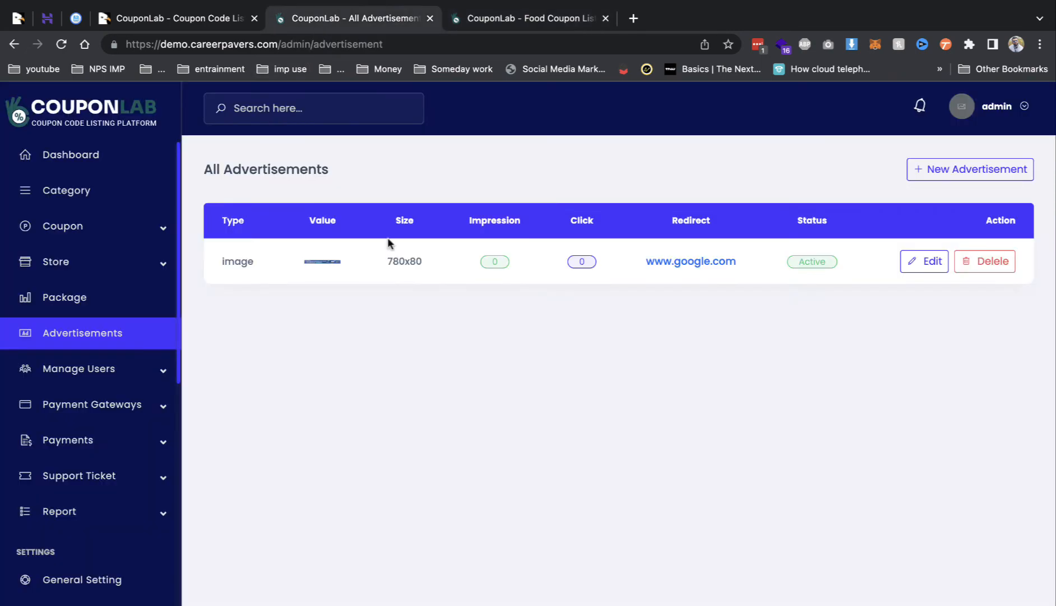
left_click(964, 169)
left_click(462, 200)
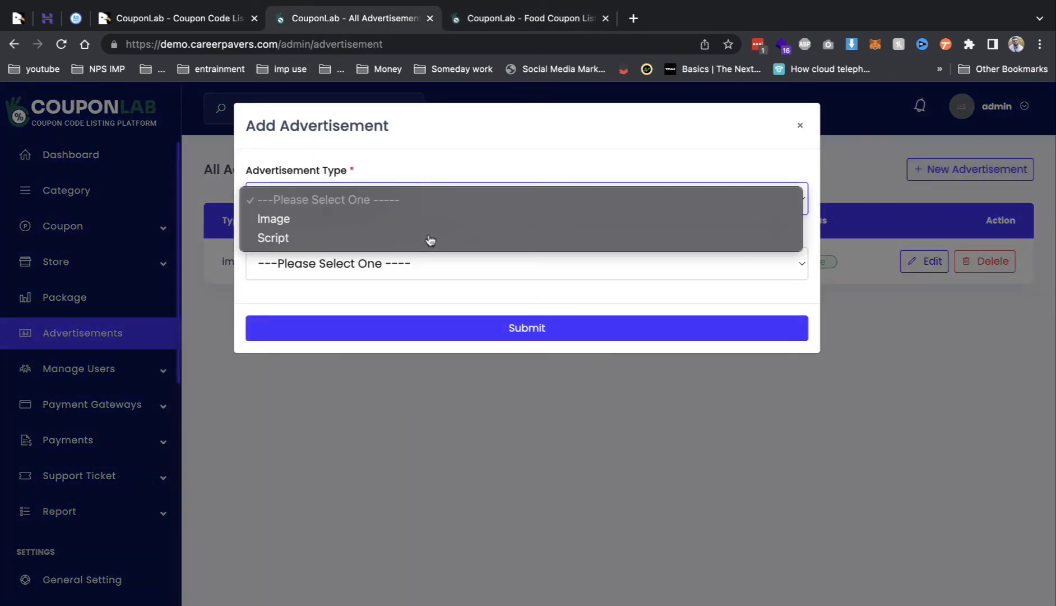
left_click(418, 223)
left_click(401, 264)
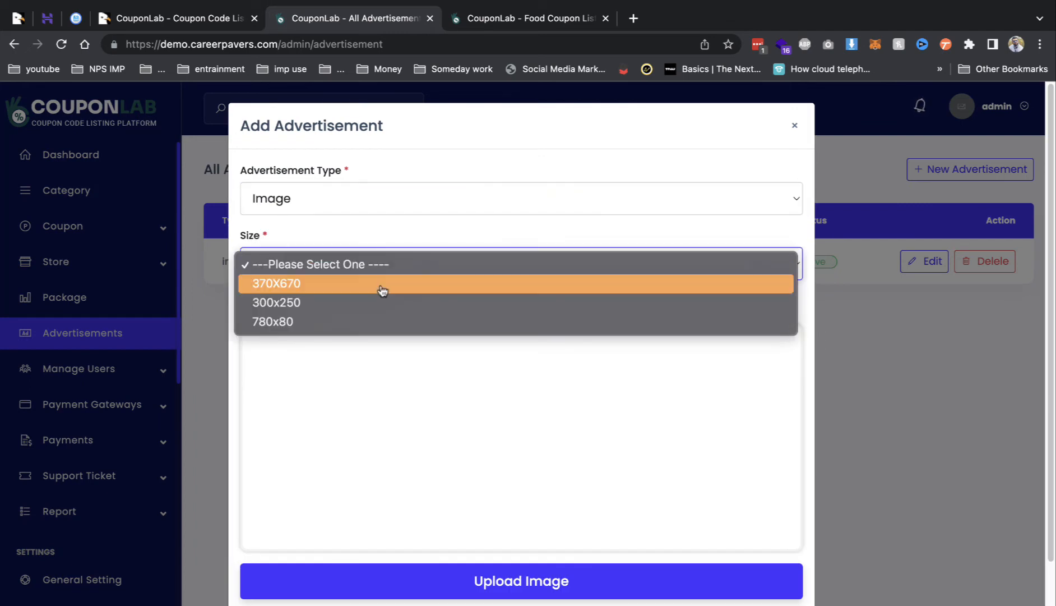
left_click(382, 289)
scroll(392, 307, "down", 7)
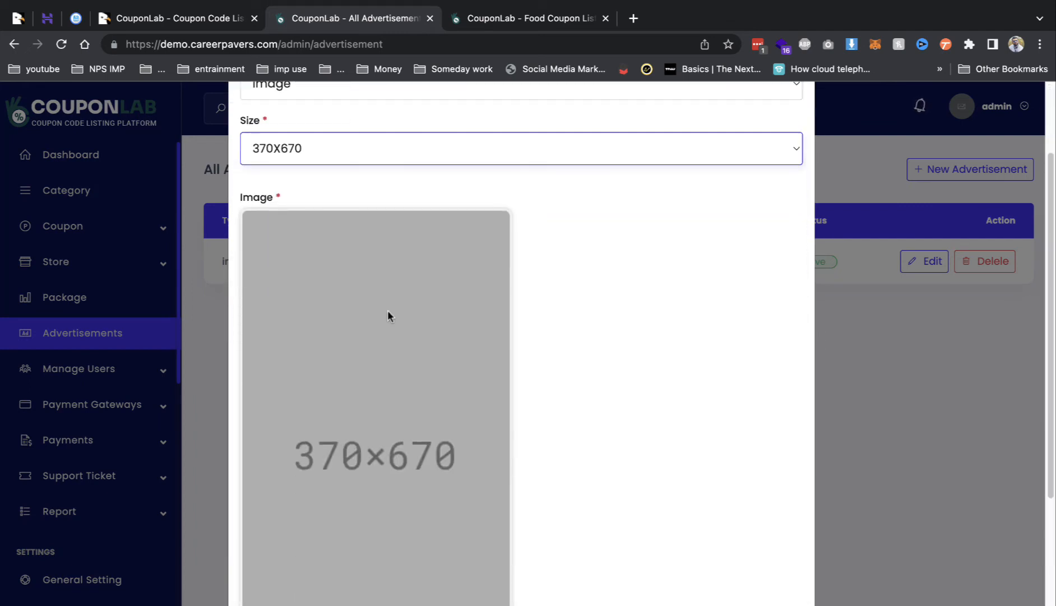
scroll(676, 329, "up", 7)
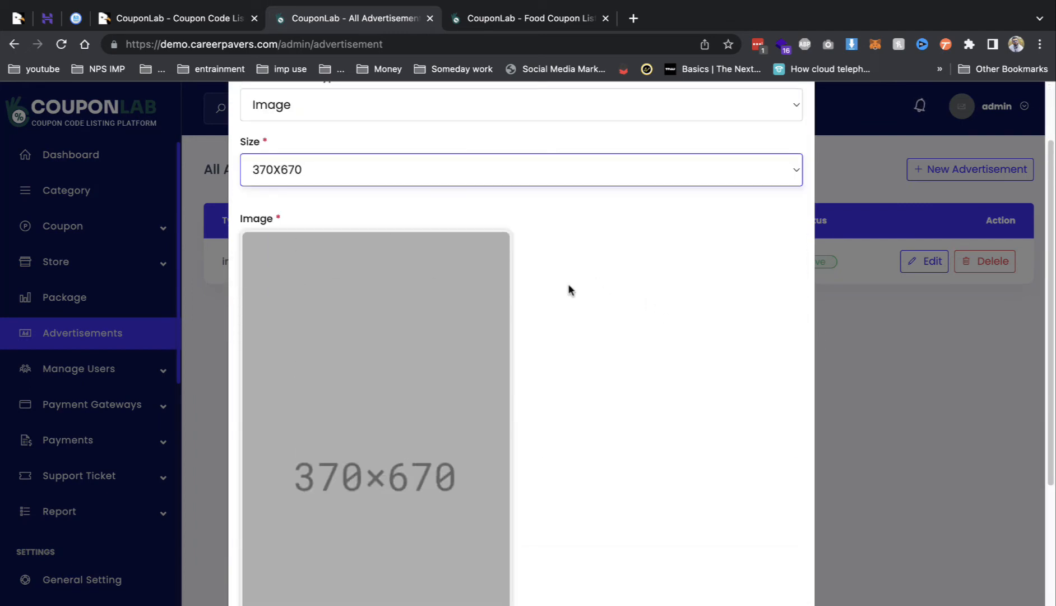
Preview the Script advertisement type with the 300x250 and 780x80 sizes, then close the form without submitting.
left_click(634, 198)
left_click(500, 220)
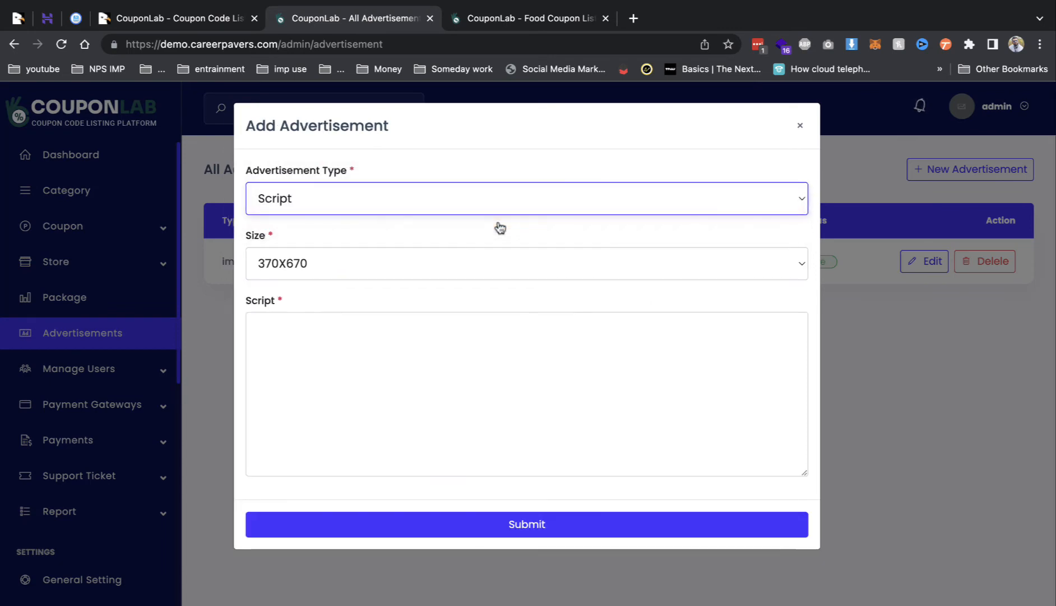
left_click(444, 265)
left_click(425, 282)
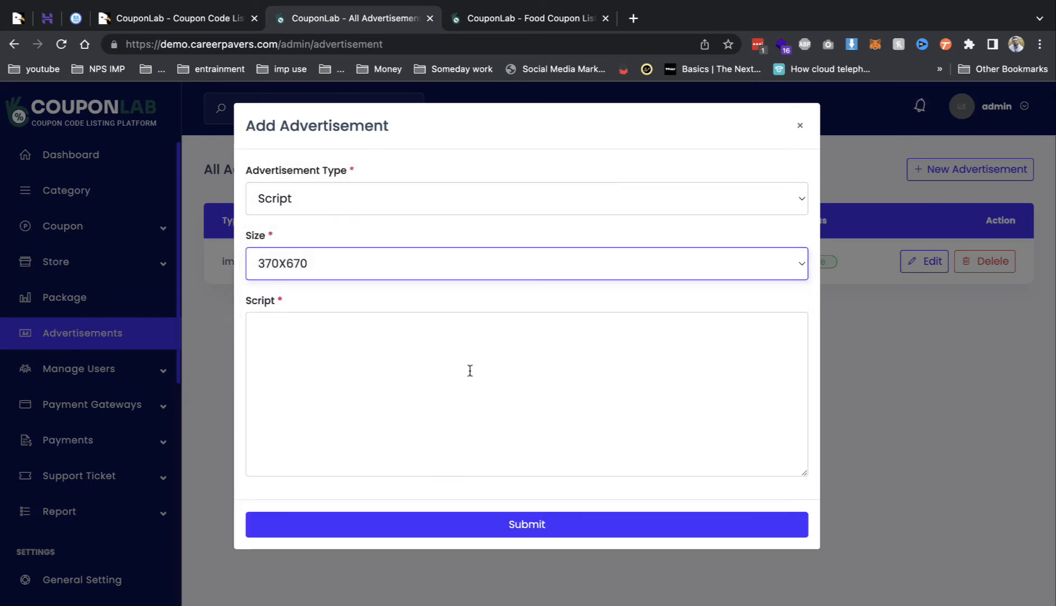
left_click(392, 263)
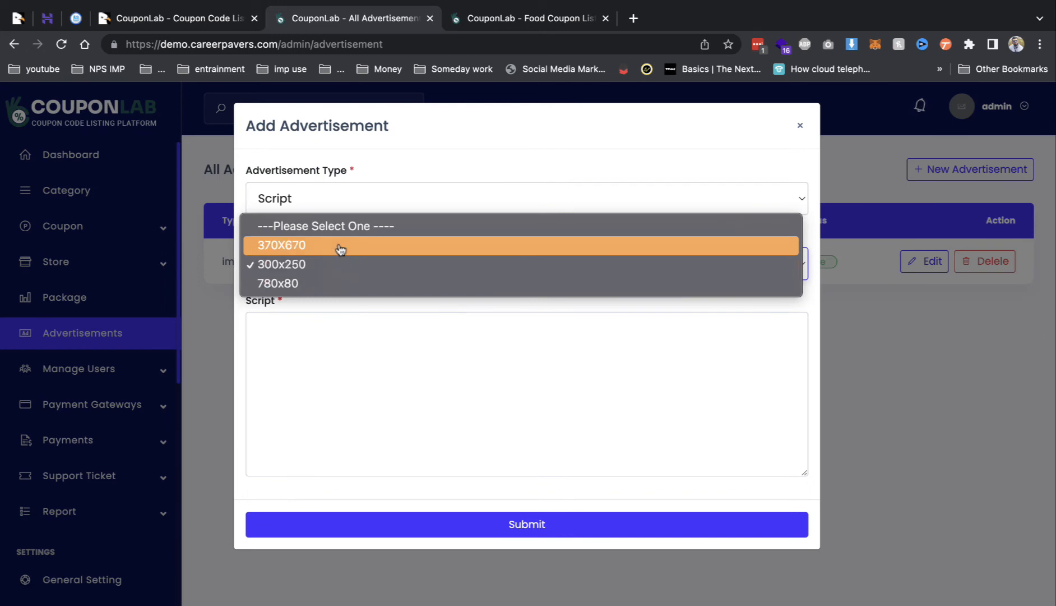
left_click(324, 281)
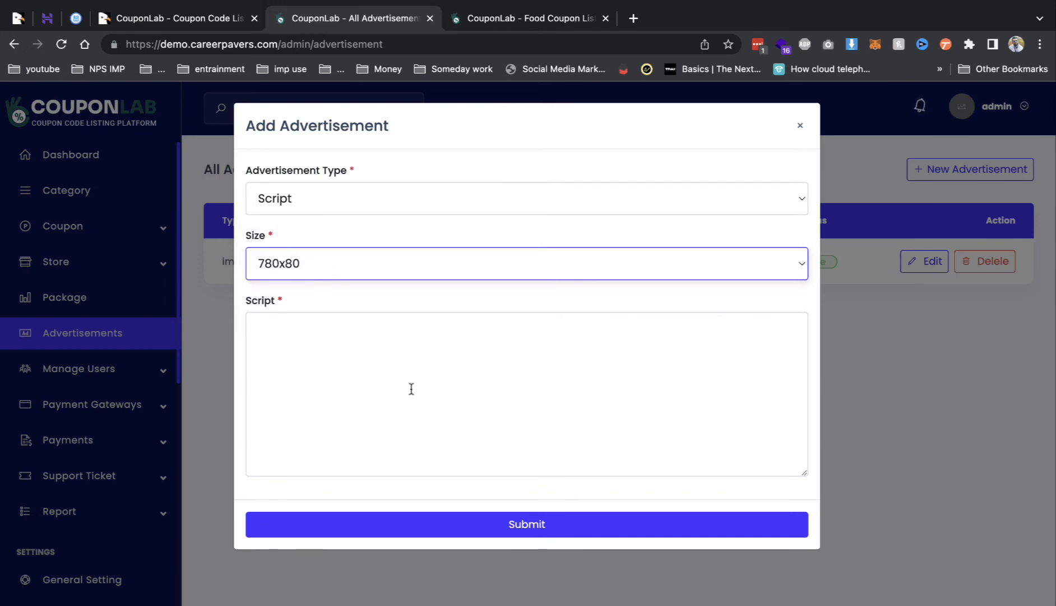
left_click(799, 128)
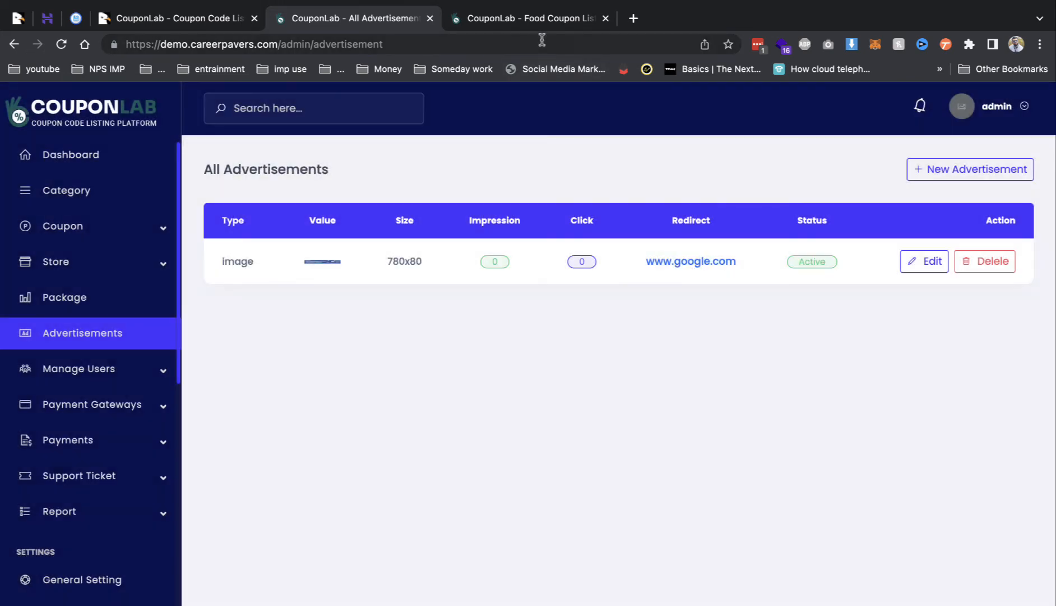
View the Manage Users options, then open the Automatic Gateways list and review the available payment gateways.
left_click(126, 374)
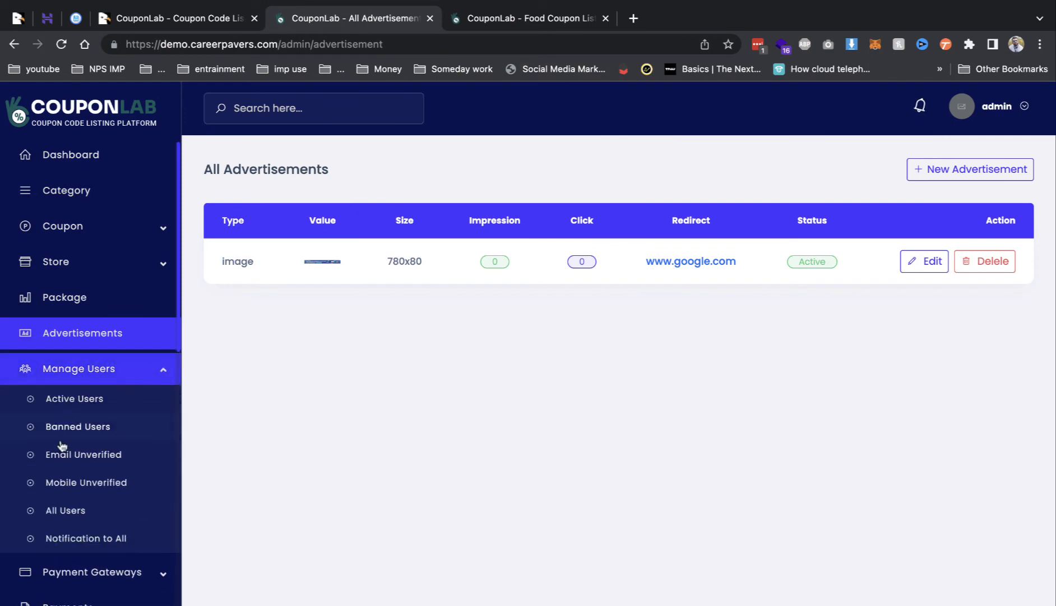
left_click(127, 577)
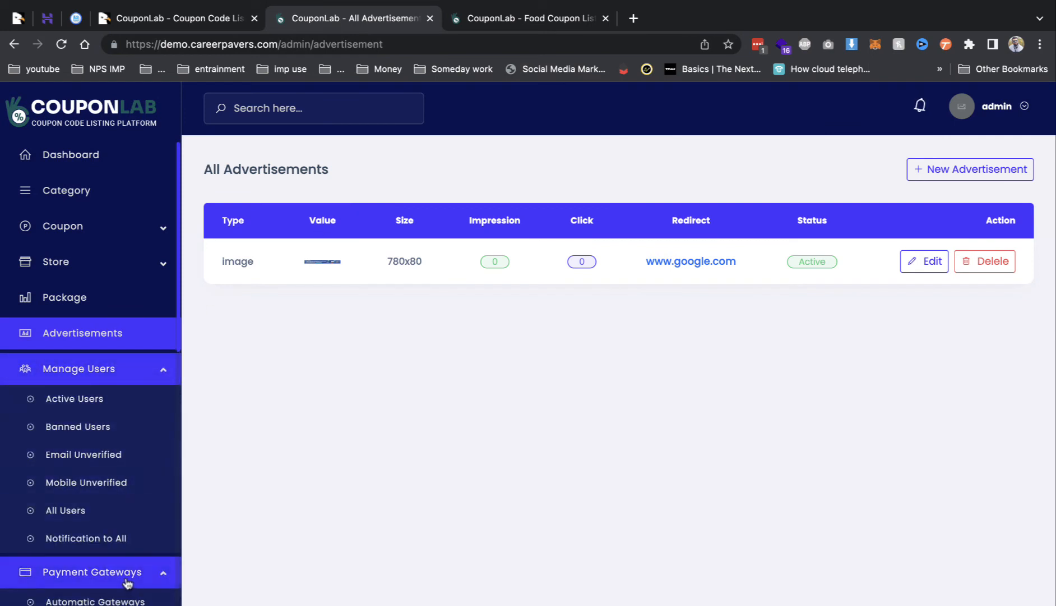
left_click(124, 598)
scroll(123, 560, "down", 2)
scroll(444, 377, "down", 9)
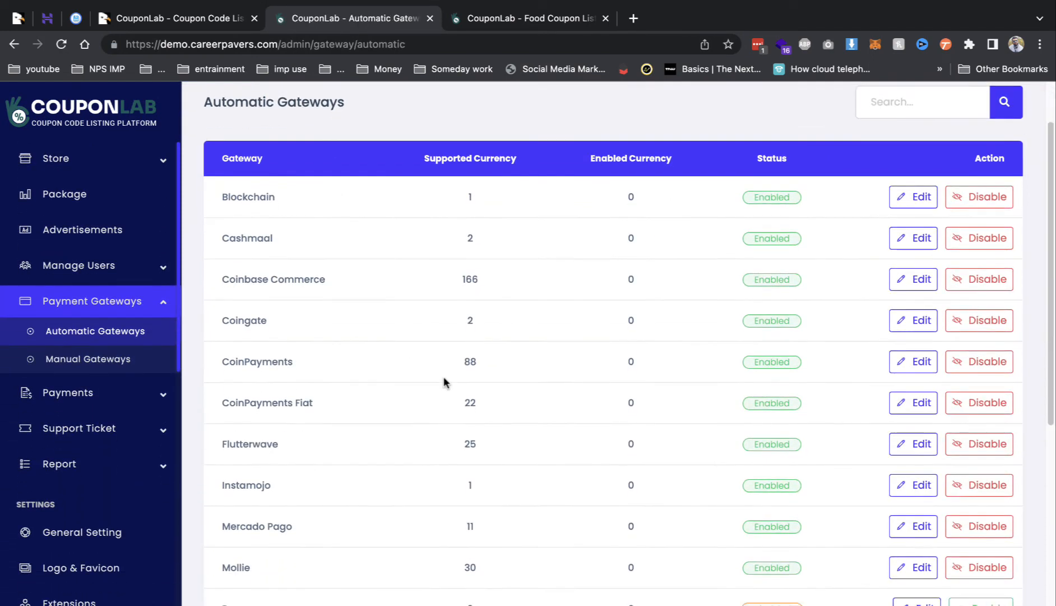
Start a new manual payment gateway named "cash" with currency "in r" and a rate of 81 per USD.
left_click(90, 359)
left_click(810, 186)
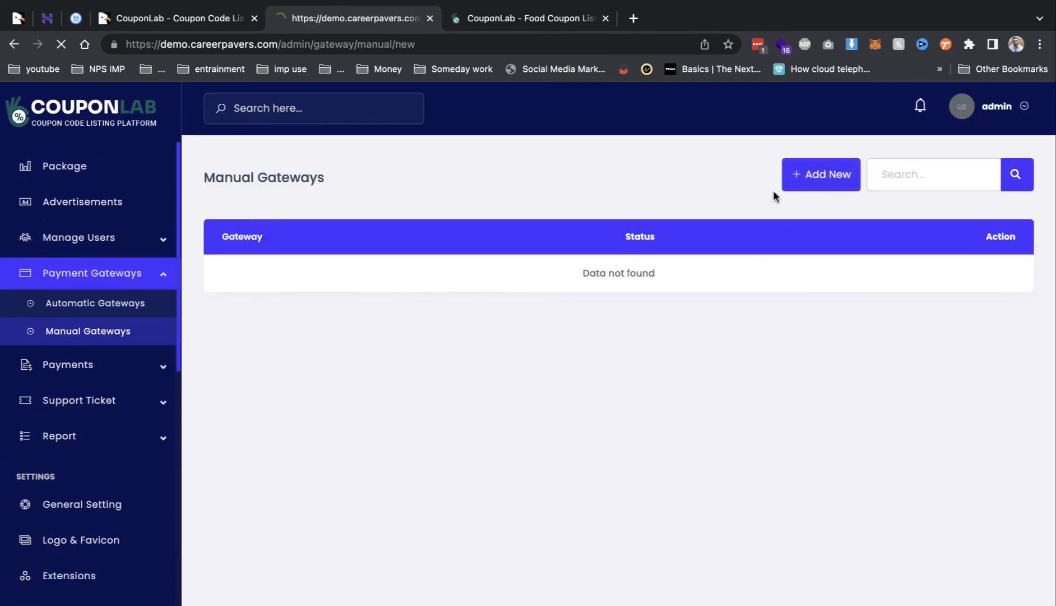
left_click(260, 250)
type("cash")
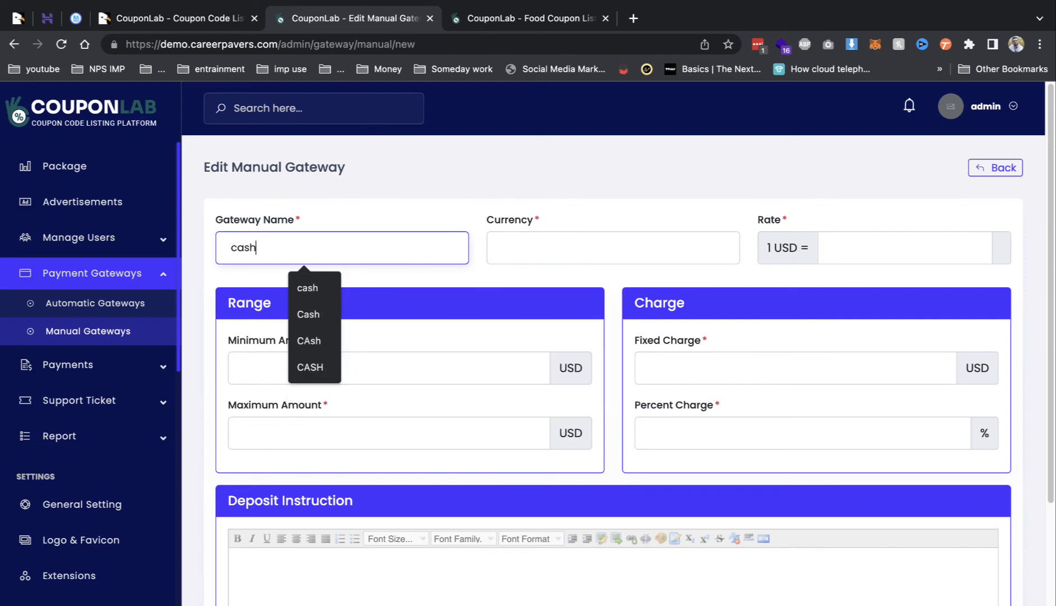
key("Tab")
type("c")
key("BackSpace")
type("in r")
key("Tab")
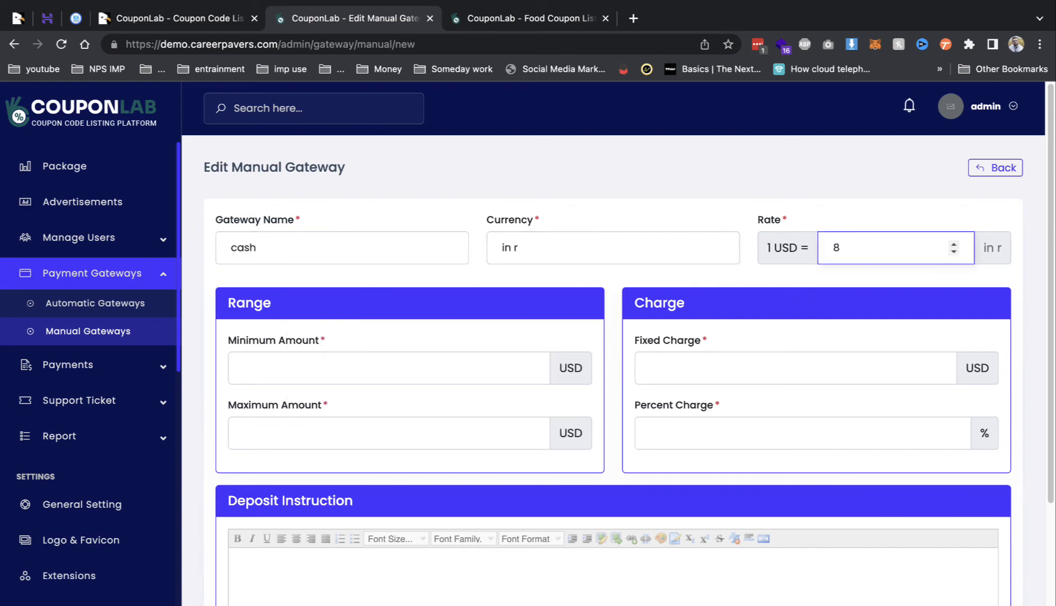
key("Tab")
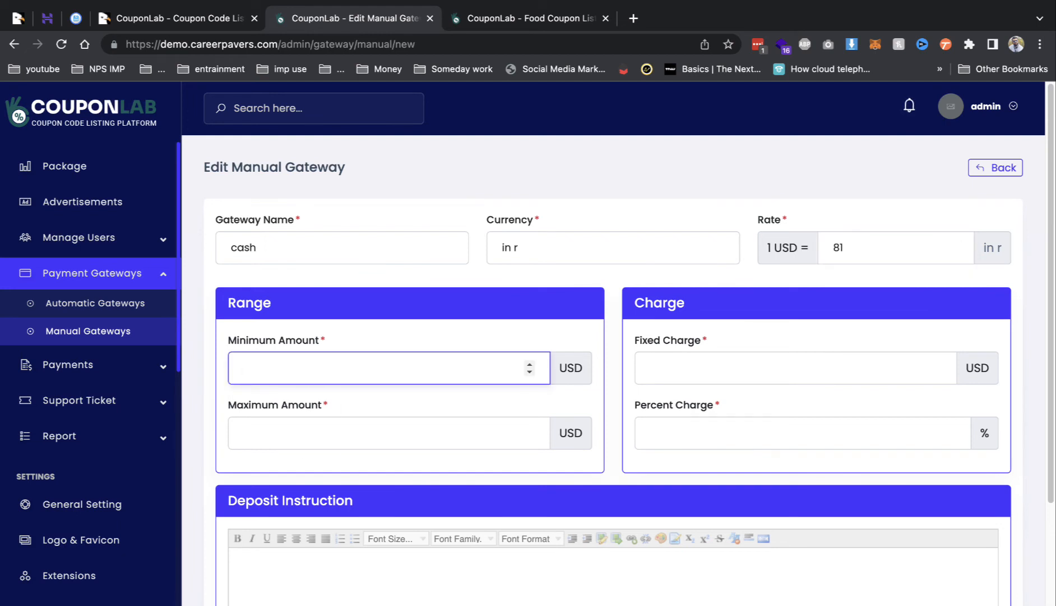
Set the cash gateway's minimum amount to 100 and its maximum amount to 10000 USD.
key("Tab")
type("100")
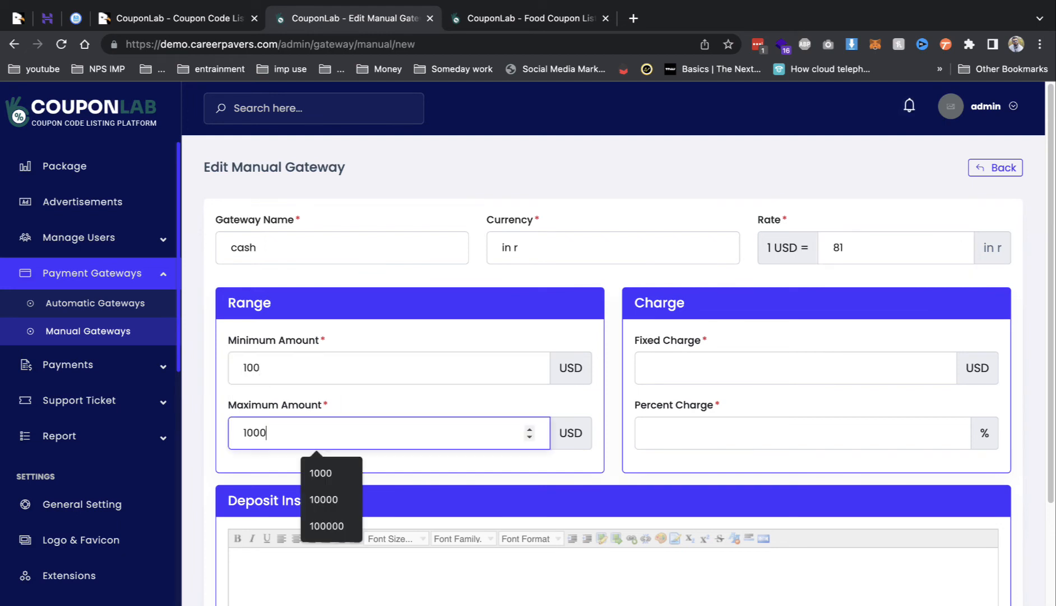
type("00")
key("Tab")
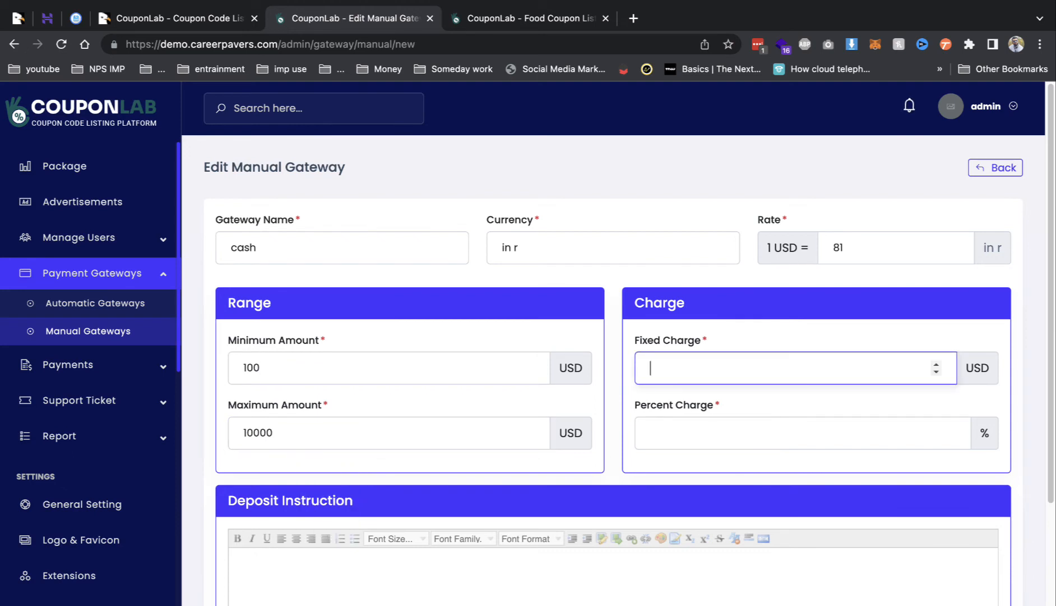
Set the gateway's fixed charge to 2 USD and percent charge to 2%, and submit it without deposit instructions.
type("2")
key("Tab")
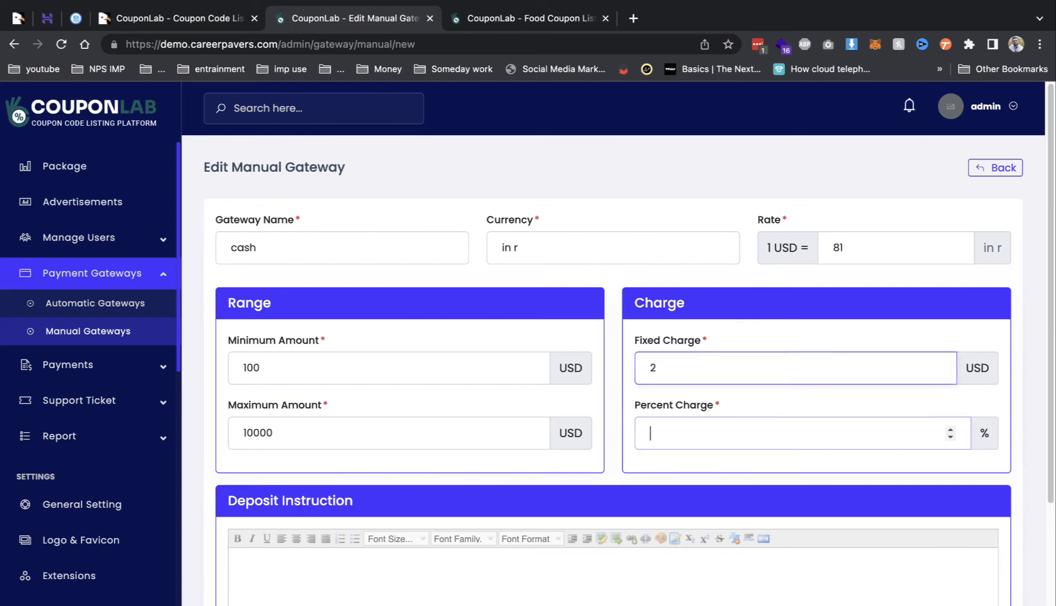
type("2")
key("Tab")
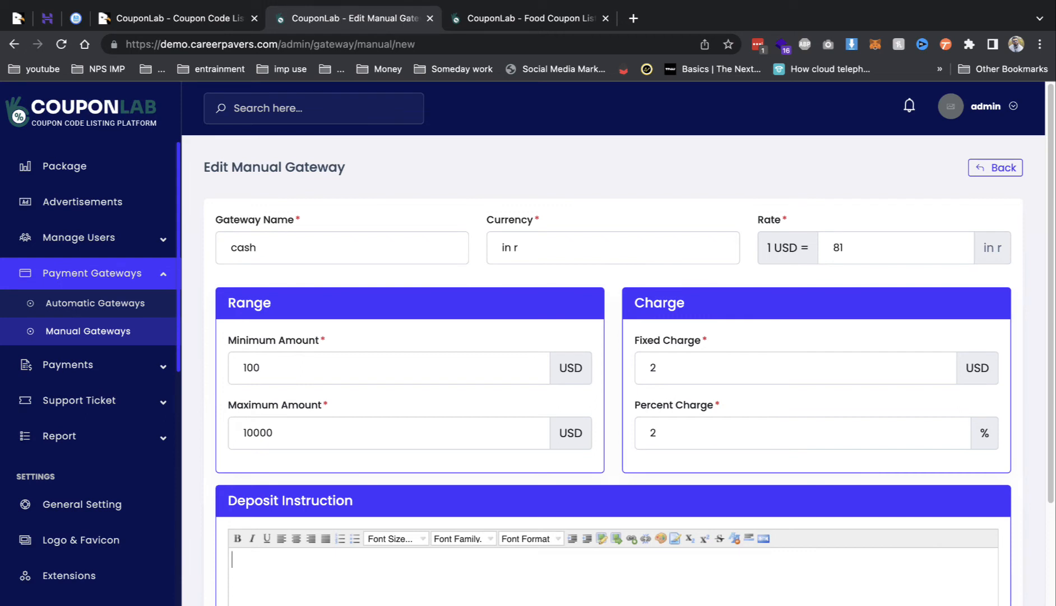
scroll(248, 382, "down", 4)
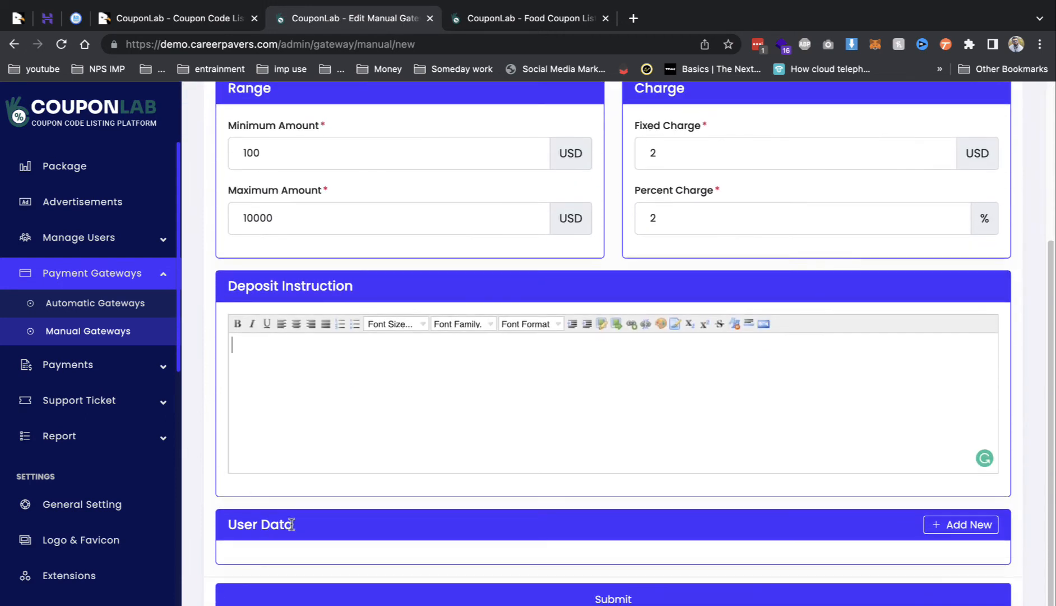
left_click(613, 597)
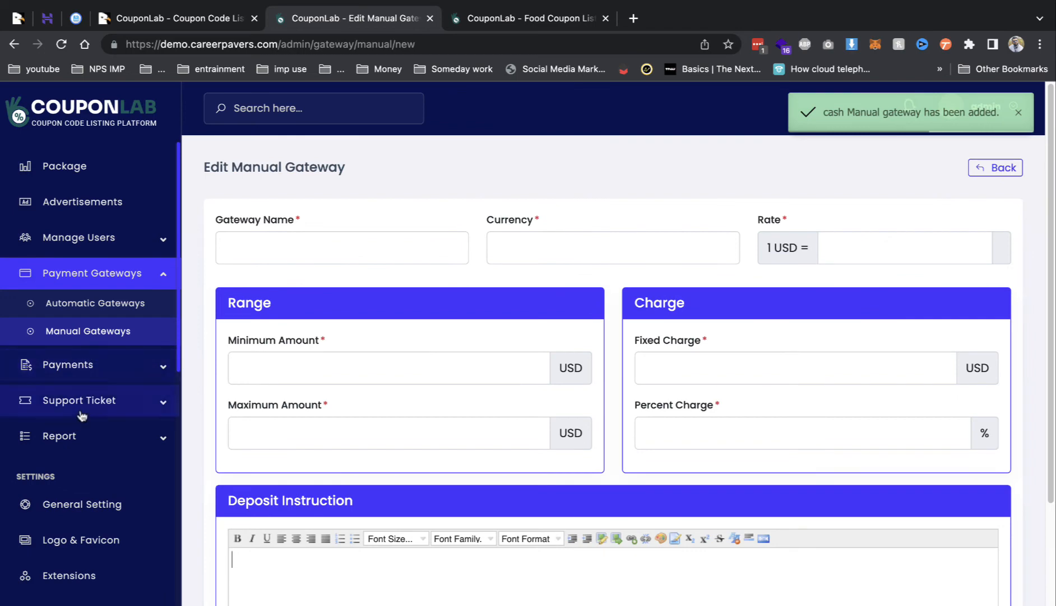
View the Logo & Favicon settings, then open the site's general settings.
left_click(104, 539)
scroll(271, 400, "down", 1)
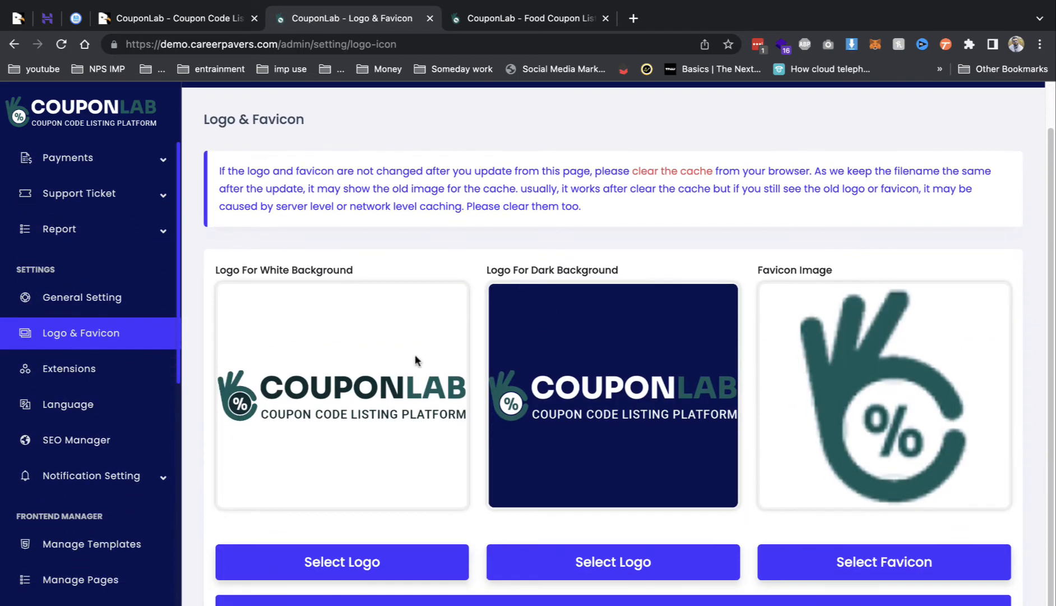
left_click(162, 305)
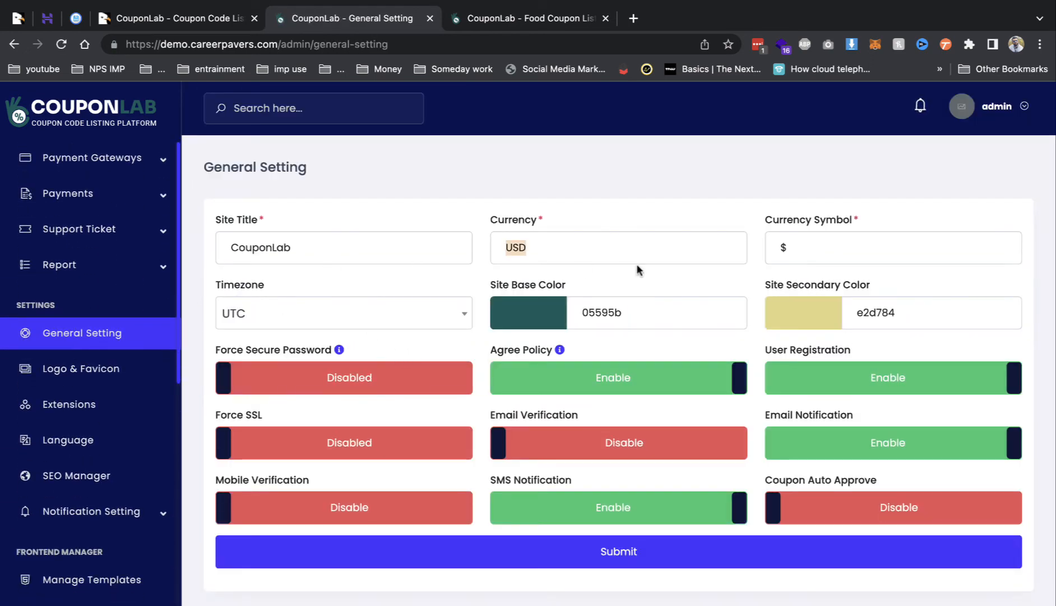
Search Google for "rupees symbol" in a new browser tab.
double_click(636, 263)
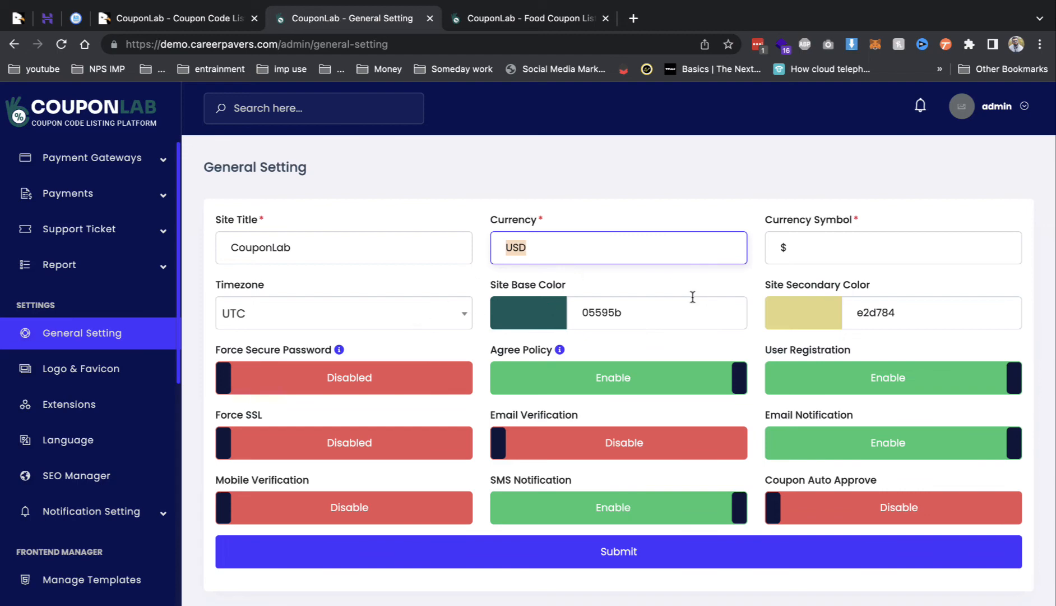
left_click(634, 18)
type("ru")
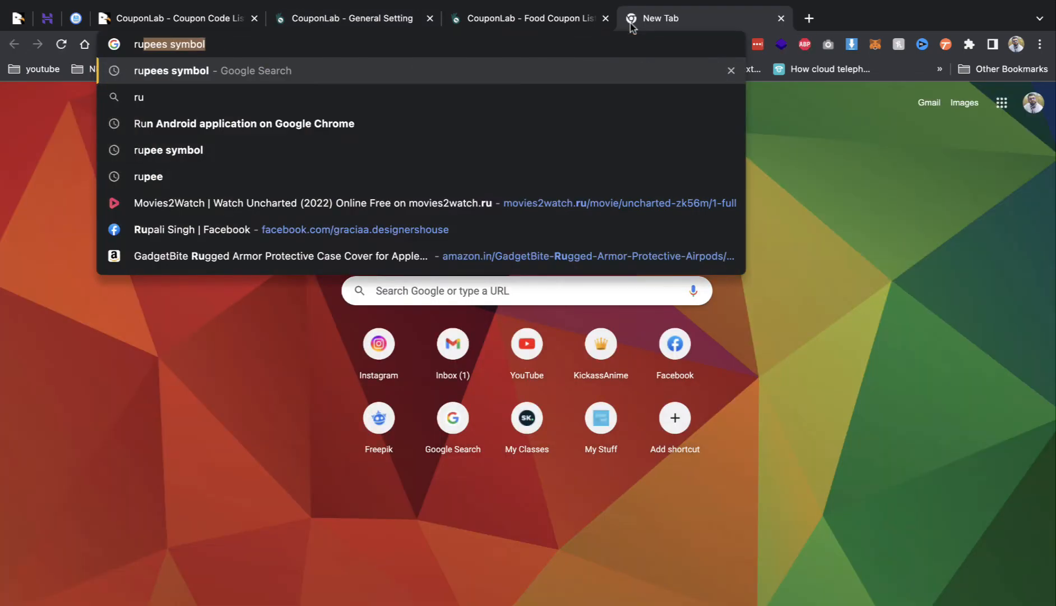
type("p")
key("Return")
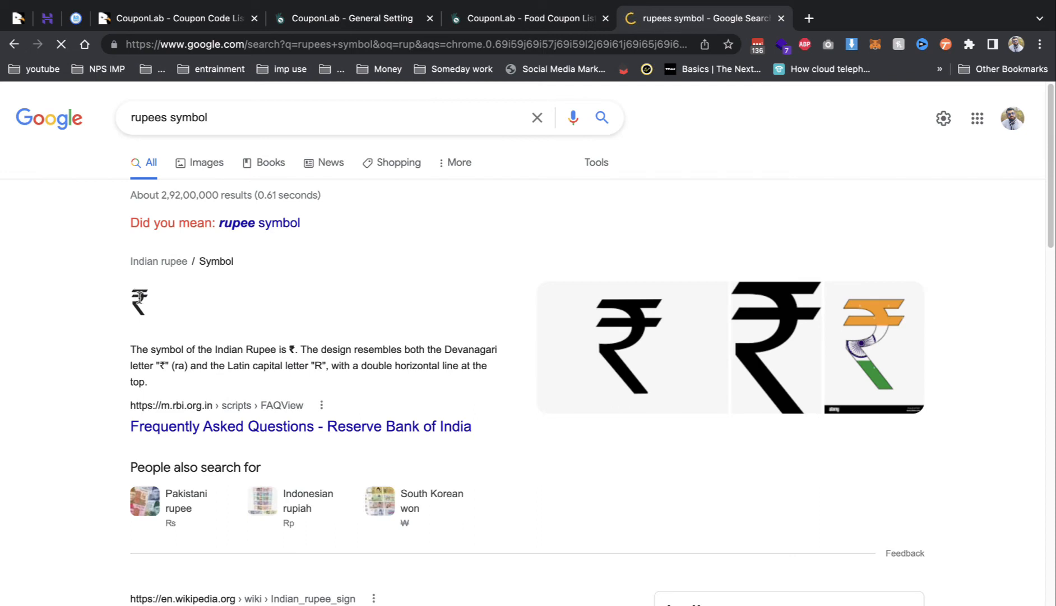
Copy the rupee symbol from the search results and set it as the site's currency symbol in the general settings.
double_click(140, 297)
key("ctrl+c")
left_click(314, 23)
double_click(795, 238)
key("ctrl+v")
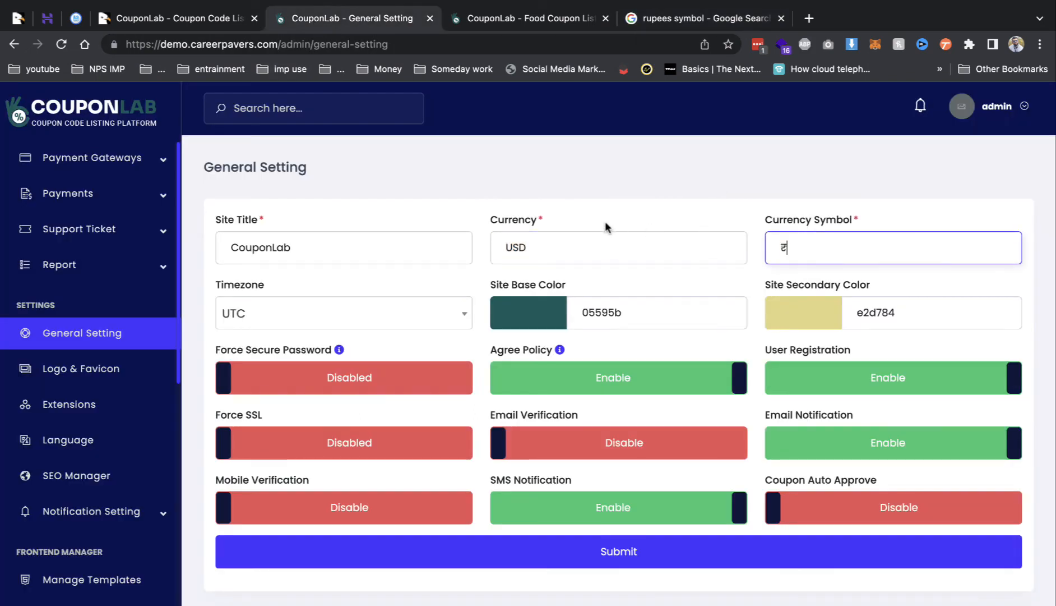
Set the site currency to INR and save the general settings.
double_click(592, 242)
key("BackSpace")
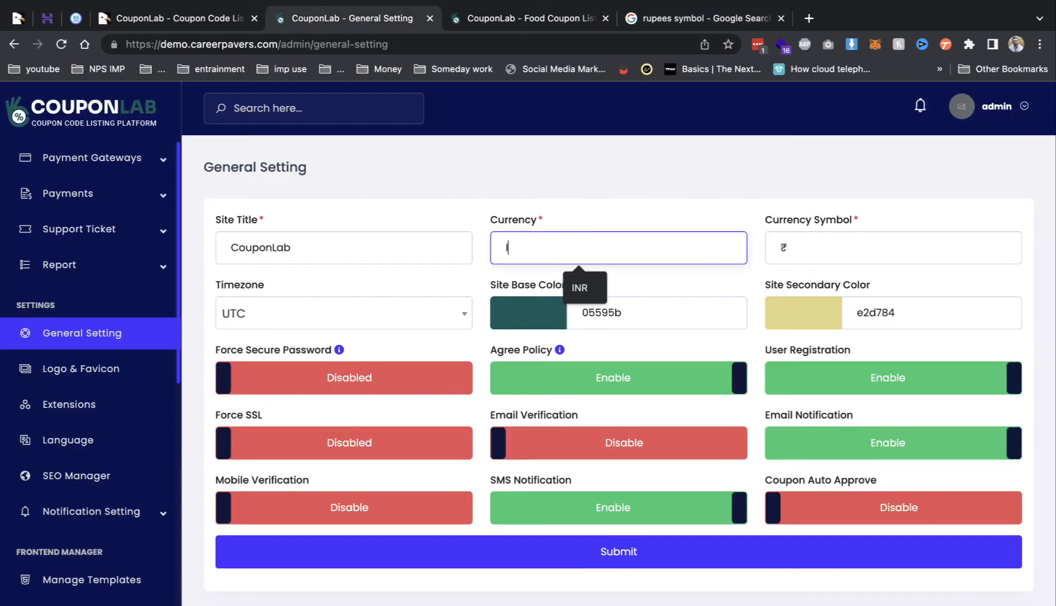
type("INR")
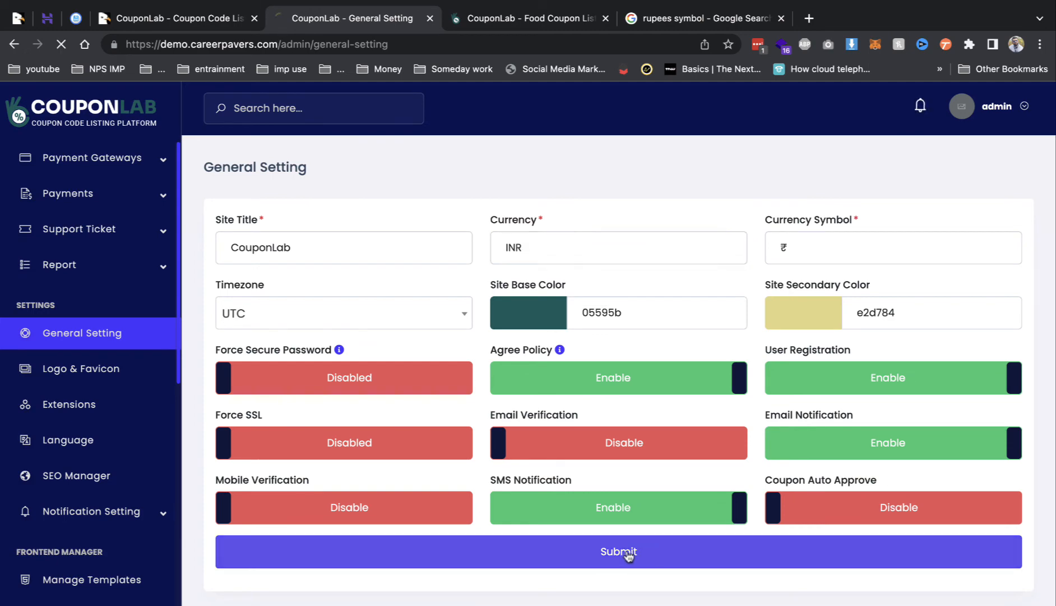
left_click(628, 555)
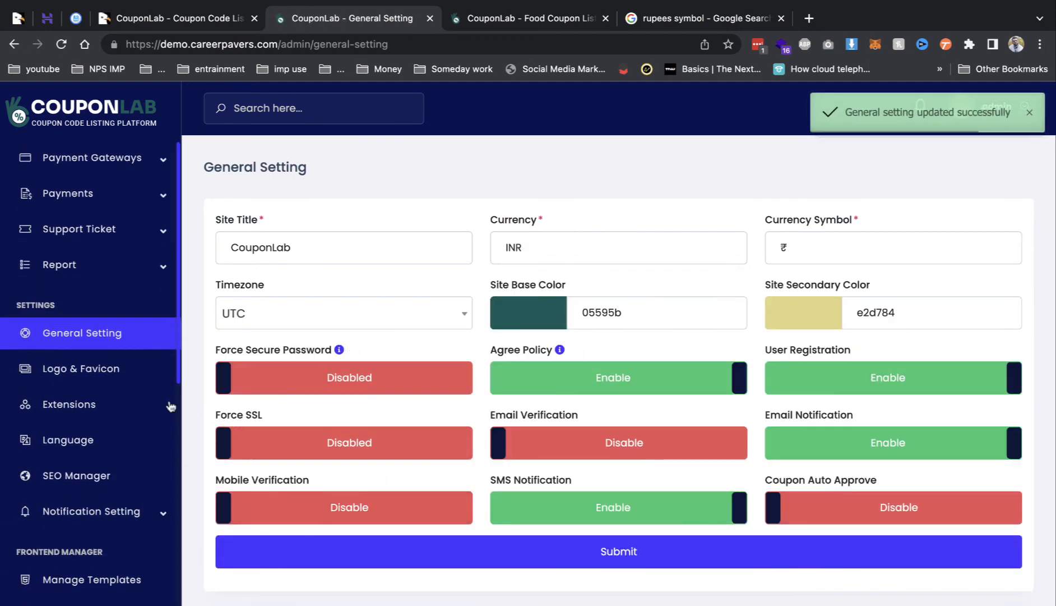
Look over the Logo & Favicon settings and the available extensions, including Google Analytics.
left_click(67, 369)
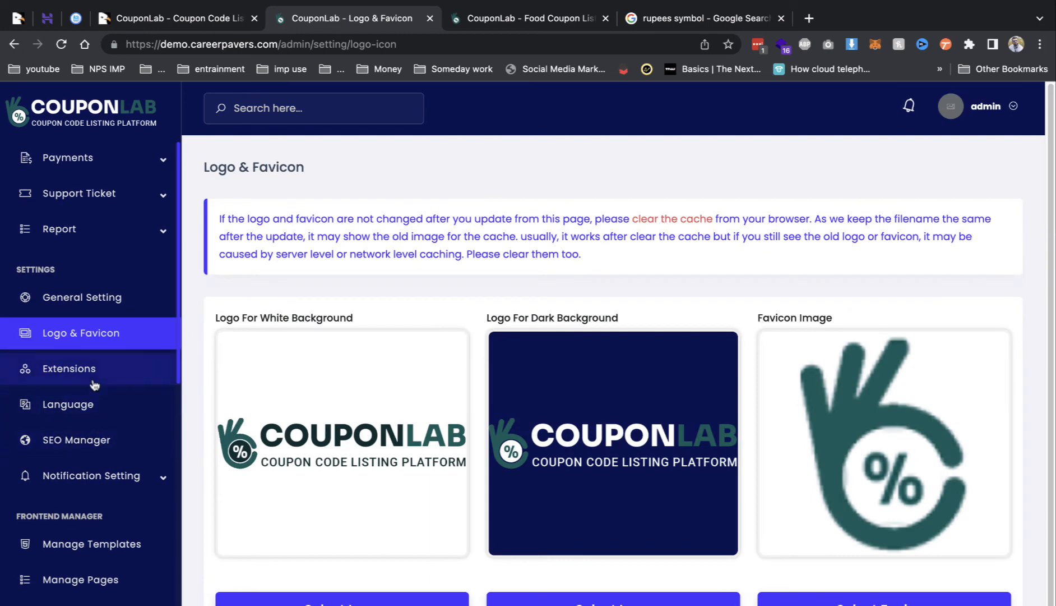
left_click(94, 383)
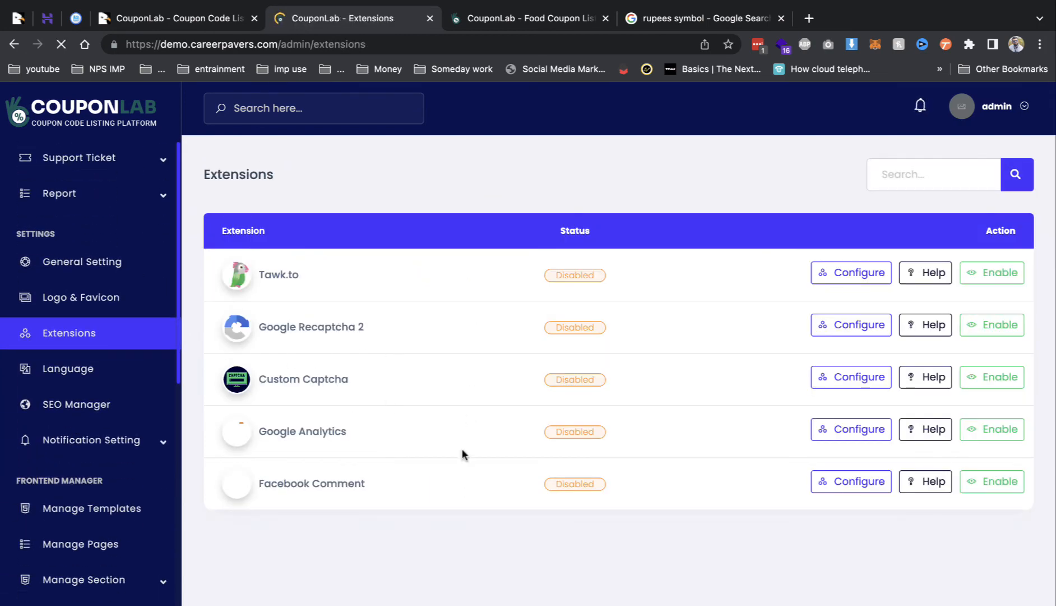
left_click_drag(280, 430, 402, 443)
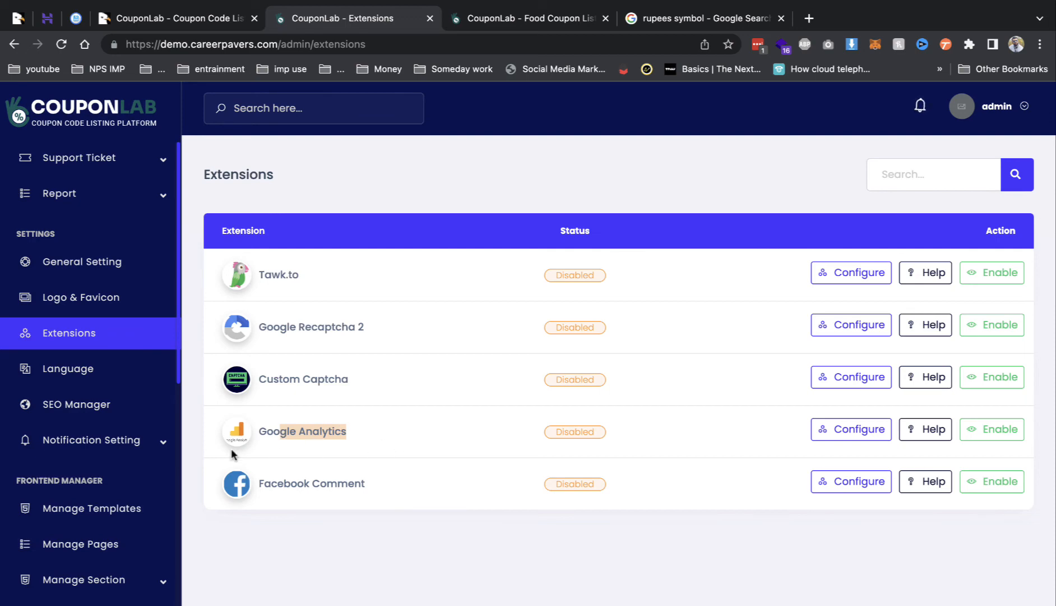
Open the SMS notification settings and review the available SMS send methods, leaving Infobip selected.
left_click(135, 440)
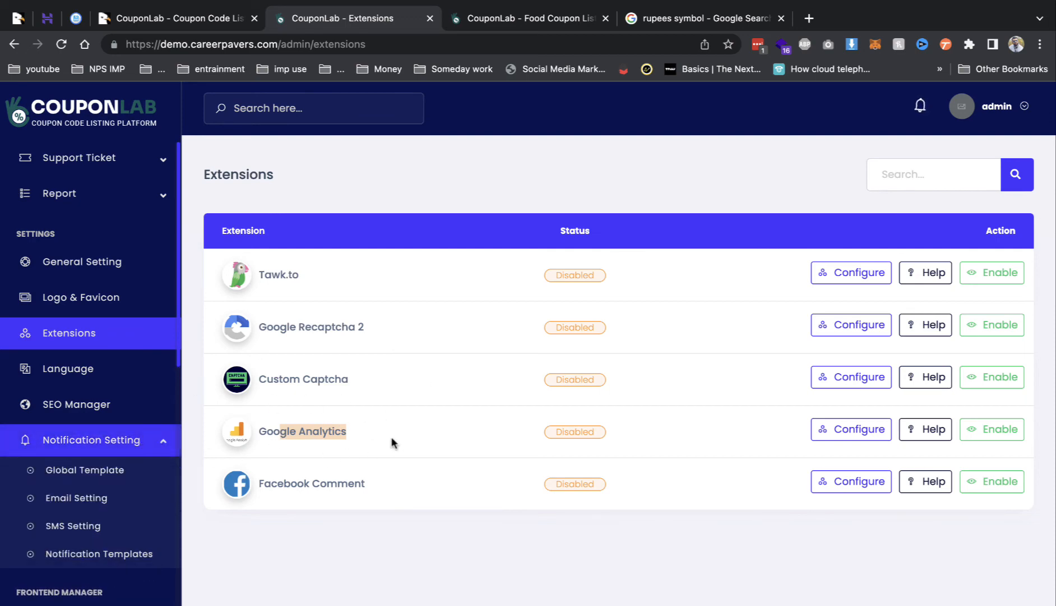
left_click(72, 524)
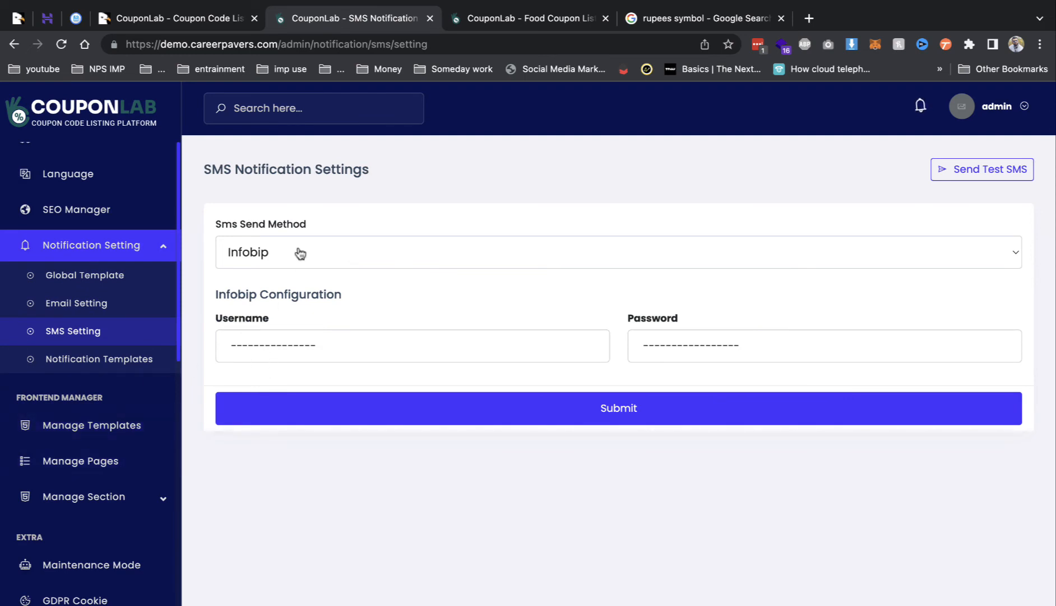
left_click(300, 253)
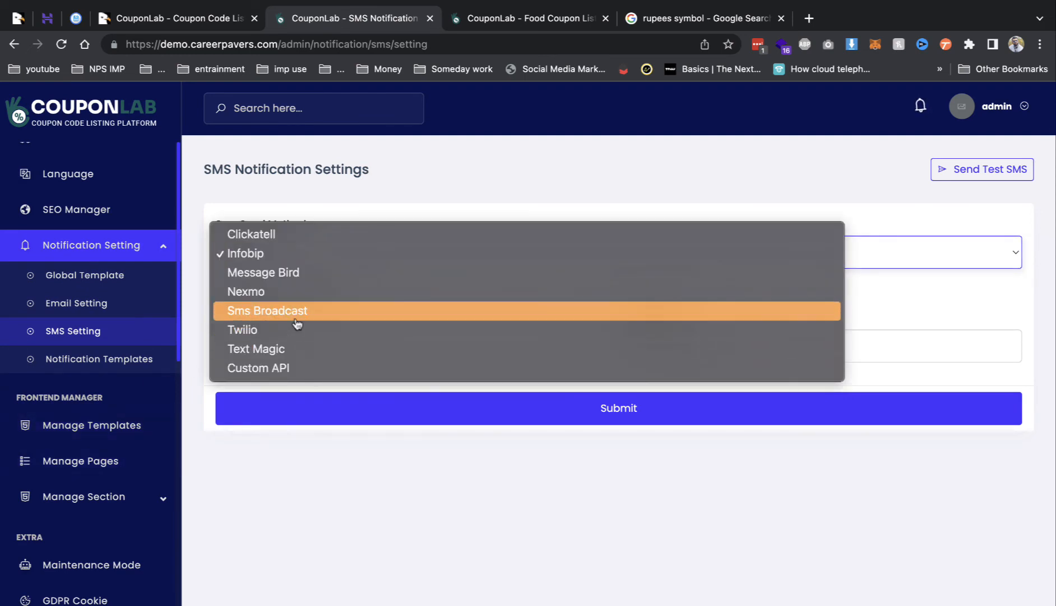
left_click(466, 510)
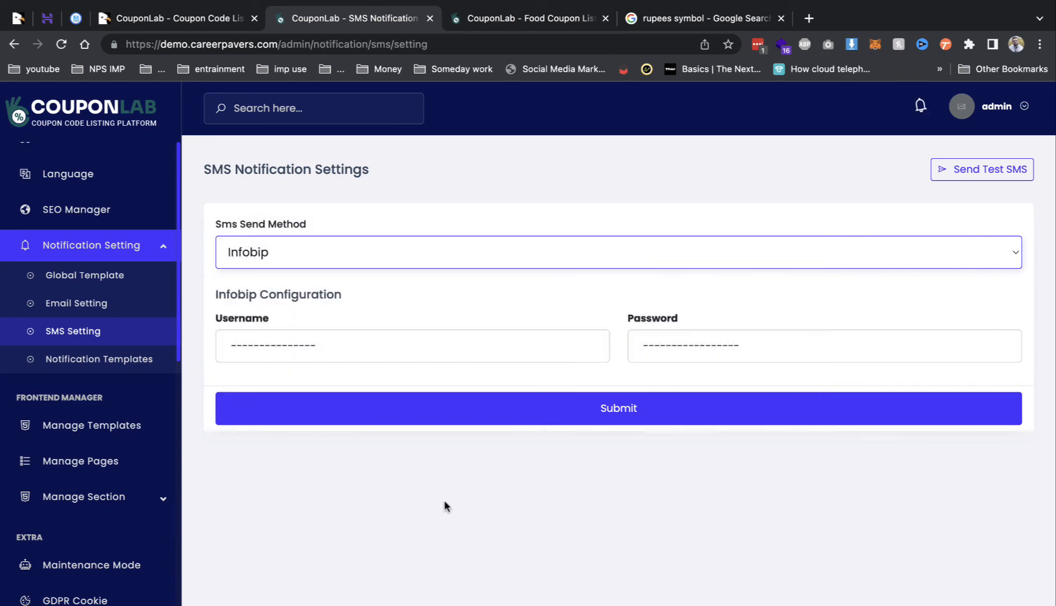
scroll(49, 317, "up", 10)
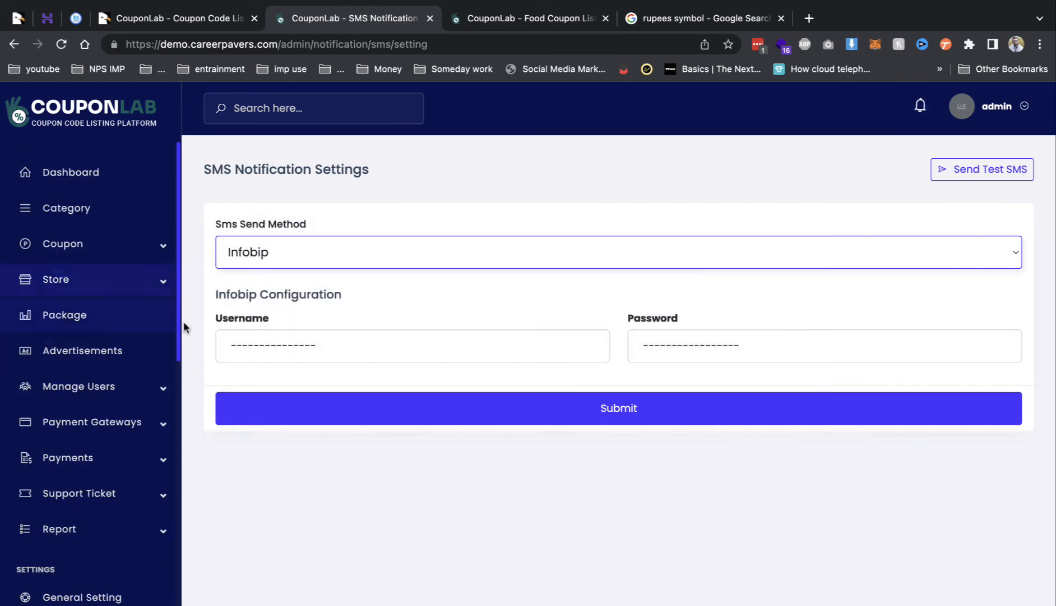
Switch to the public coupon site and look through its home page and Stores page.
left_click(512, 28)
left_click(512, 43)
scroll(688, 285, "up", 5)
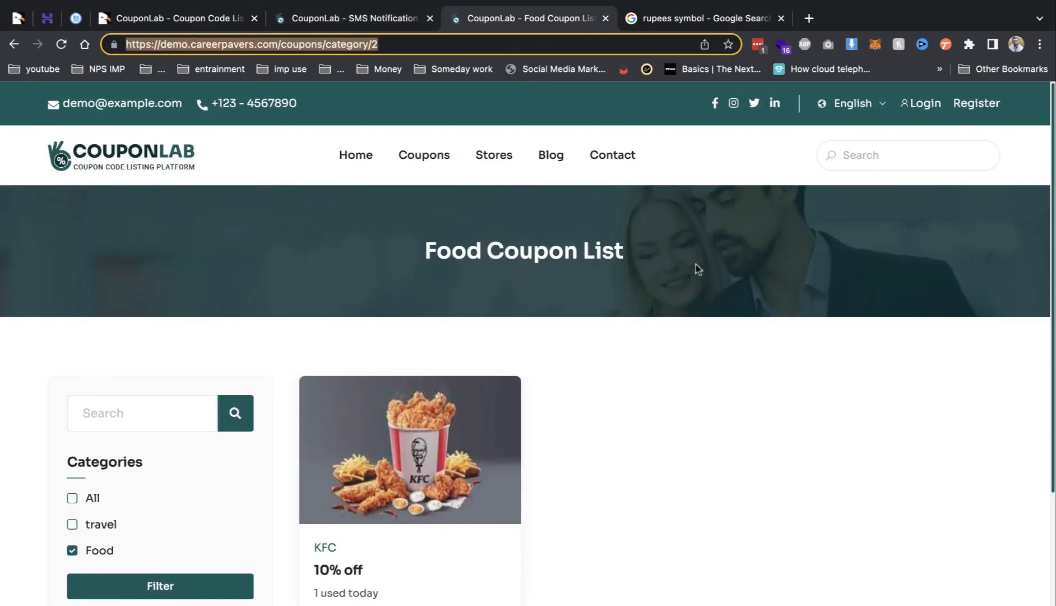
left_click(355, 159)
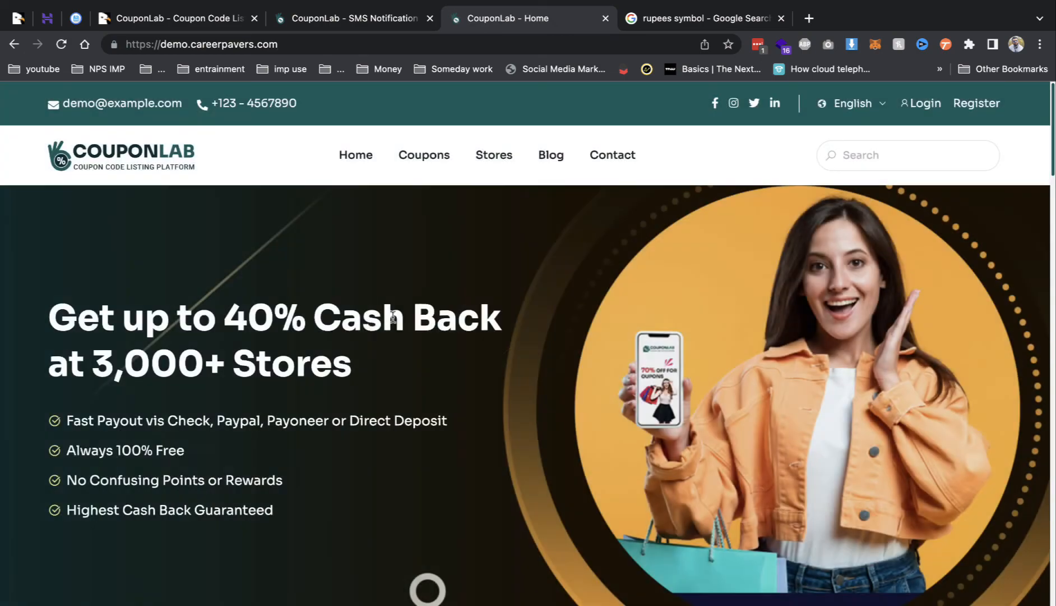
scroll(255, 327, "down", 8)
scroll(395, 314, "up", 10)
left_click(492, 172)
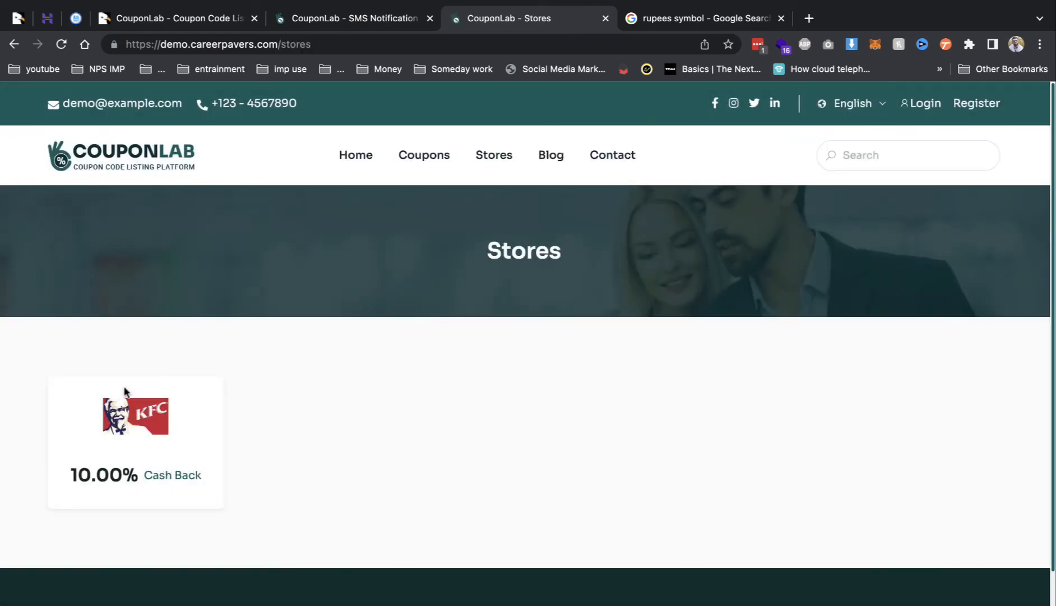
Open the public site's registration form and fill in the new account's username.
left_click(976, 107)
scroll(242, 381, "down", 3)
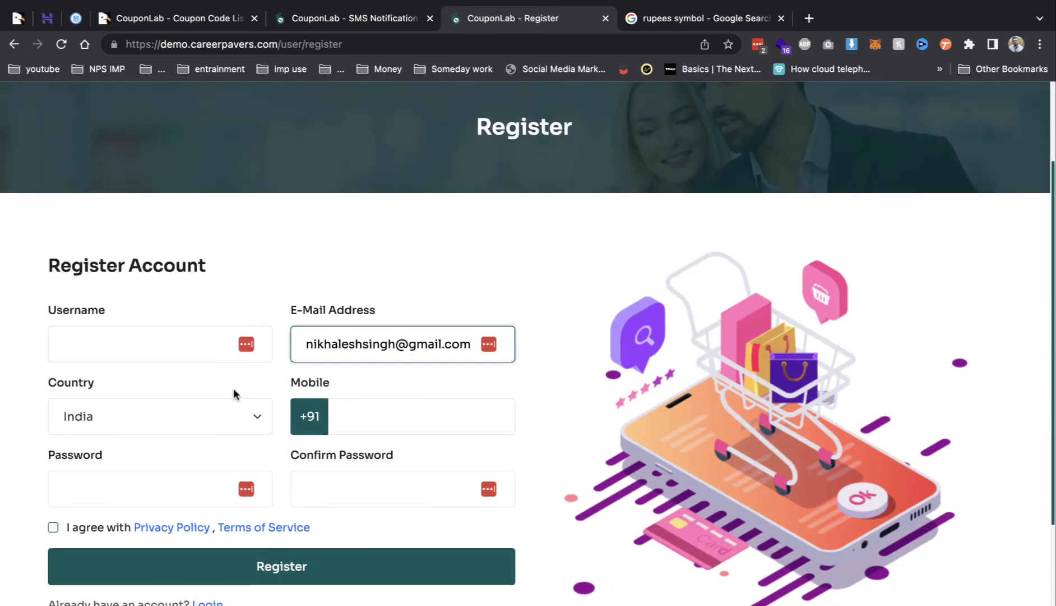
left_click(142, 353)
type("demo2")
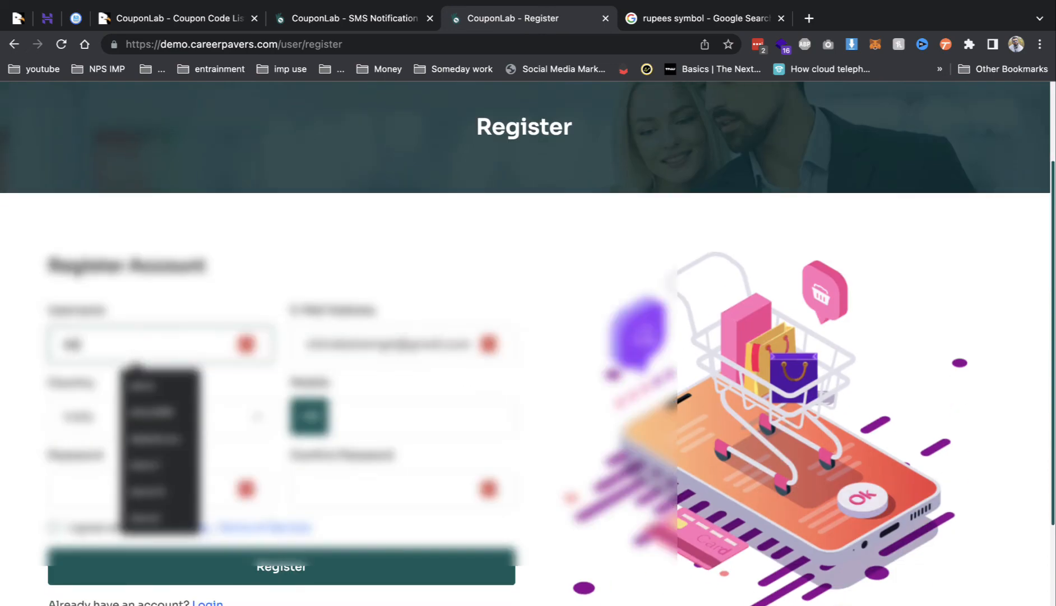
type("999")
key("super+a")
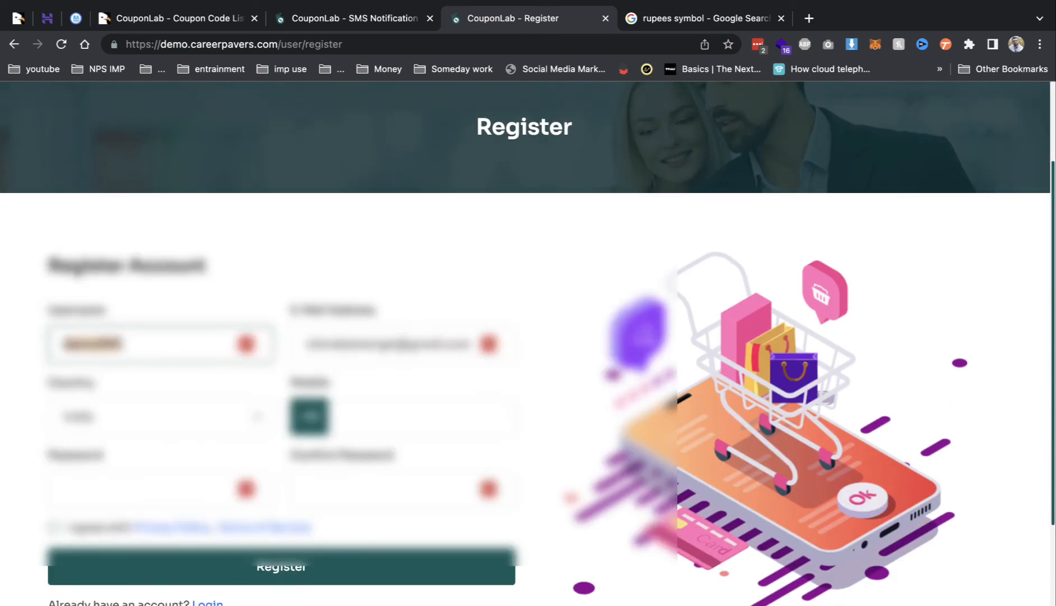
Change the registration e-mail address and fill in the account's mobile number.
left_click_drag(356, 349, 289, 347)
type("demo999")
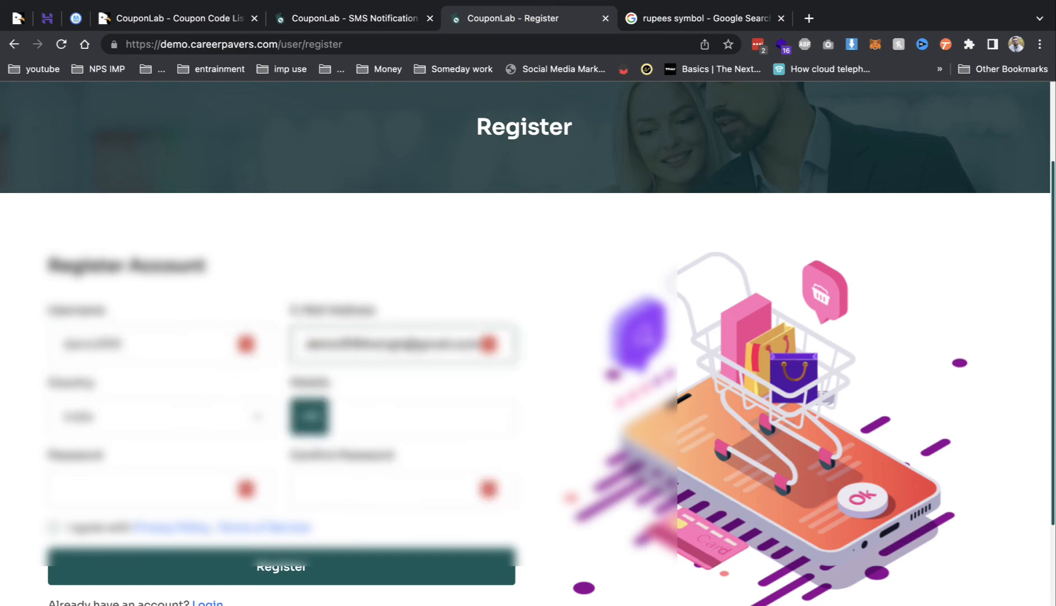
left_click(233, 416)
left_click(401, 427)
left_click(399, 420)
type("9999999999")
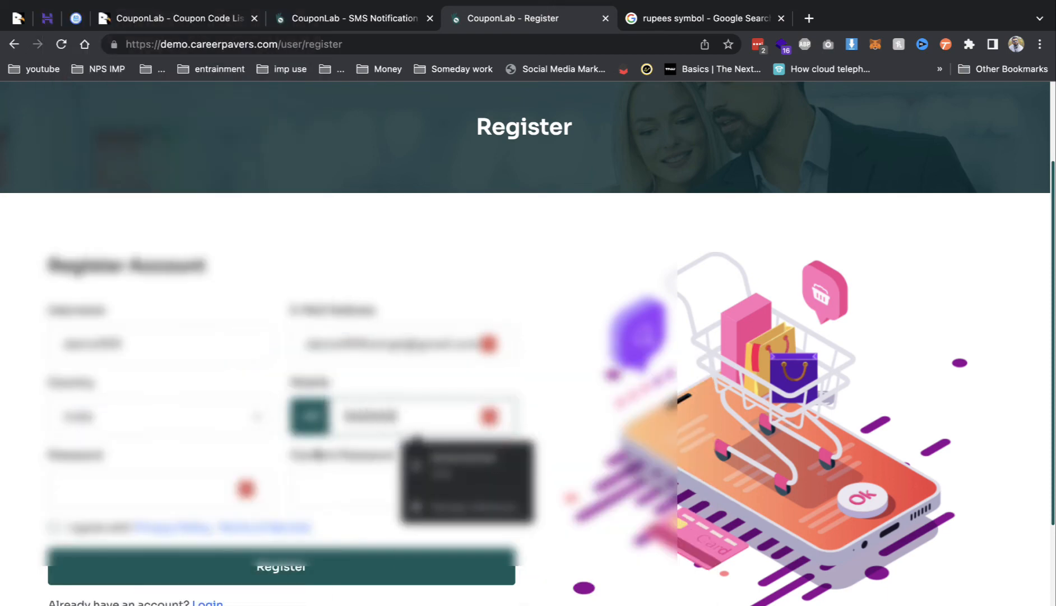
Enter and confirm the account password, agree to the terms, submit the registration and decline updating the saved password.
left_click(162, 499)
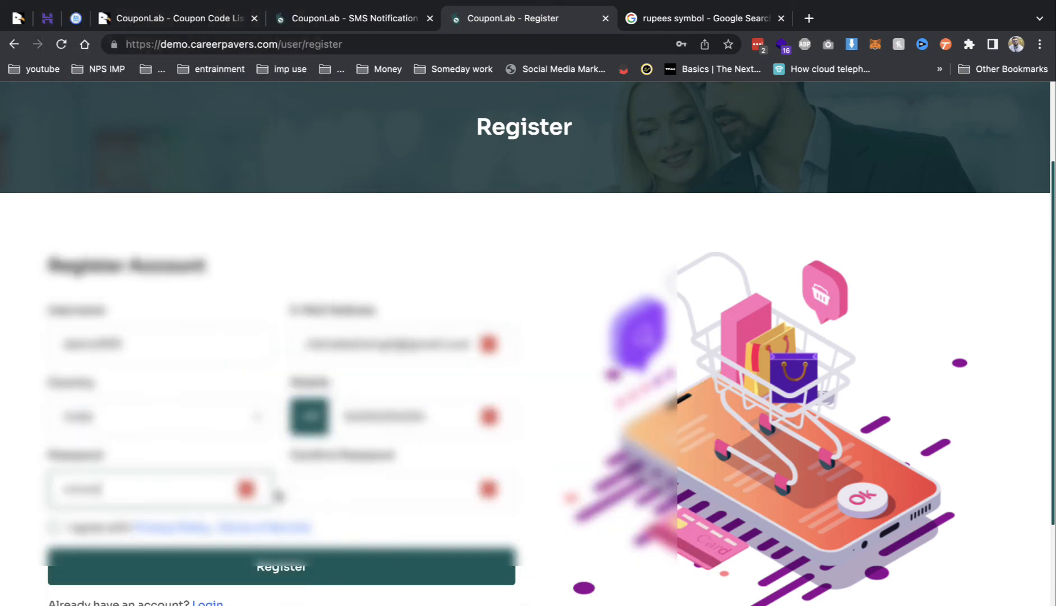
type("••••••")
key("Tab")
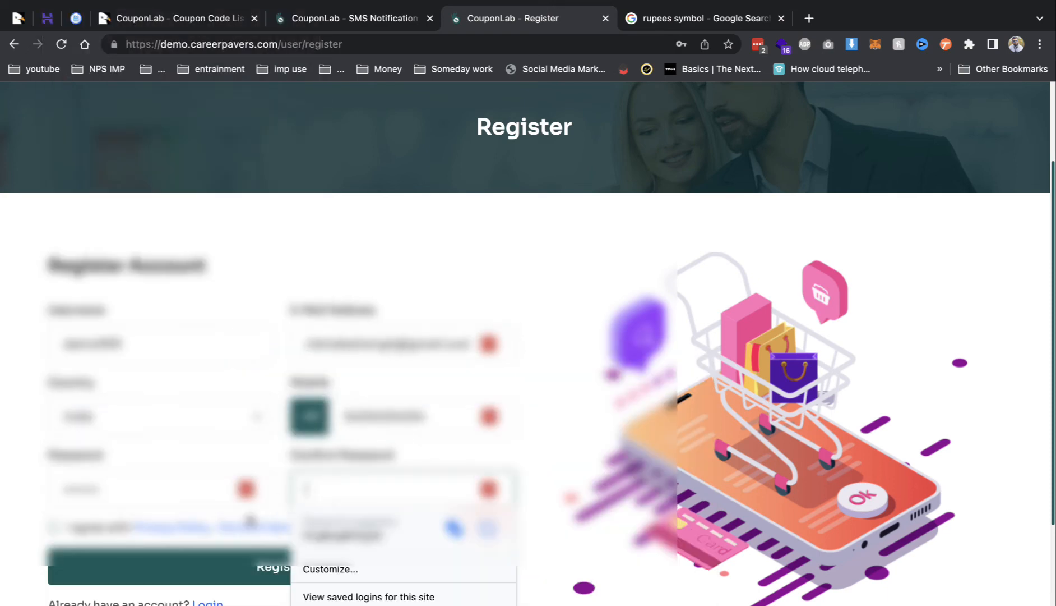
type("••••••")
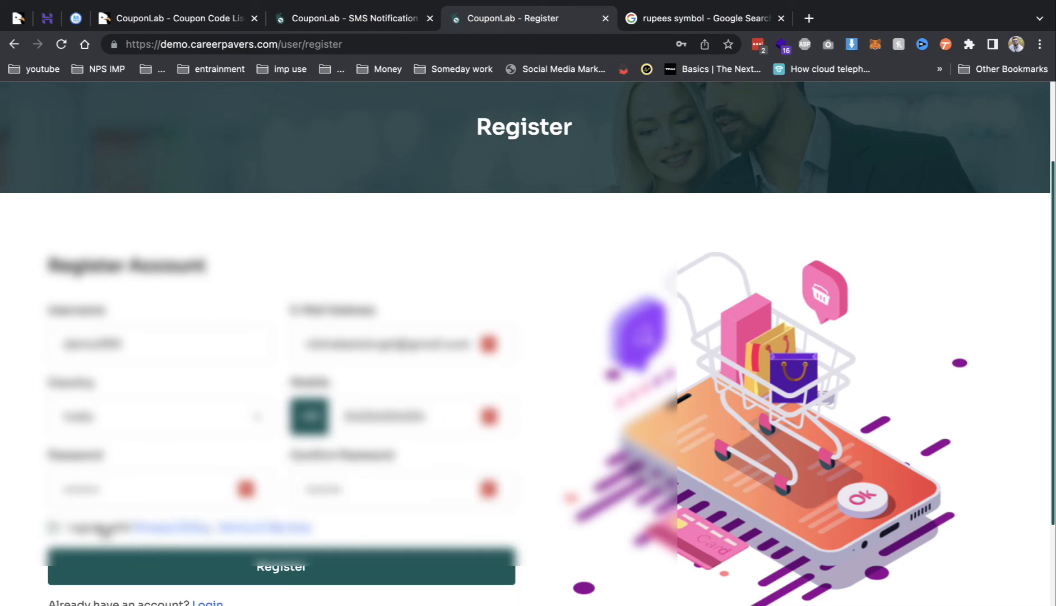
left_click(53, 526)
left_click(174, 562)
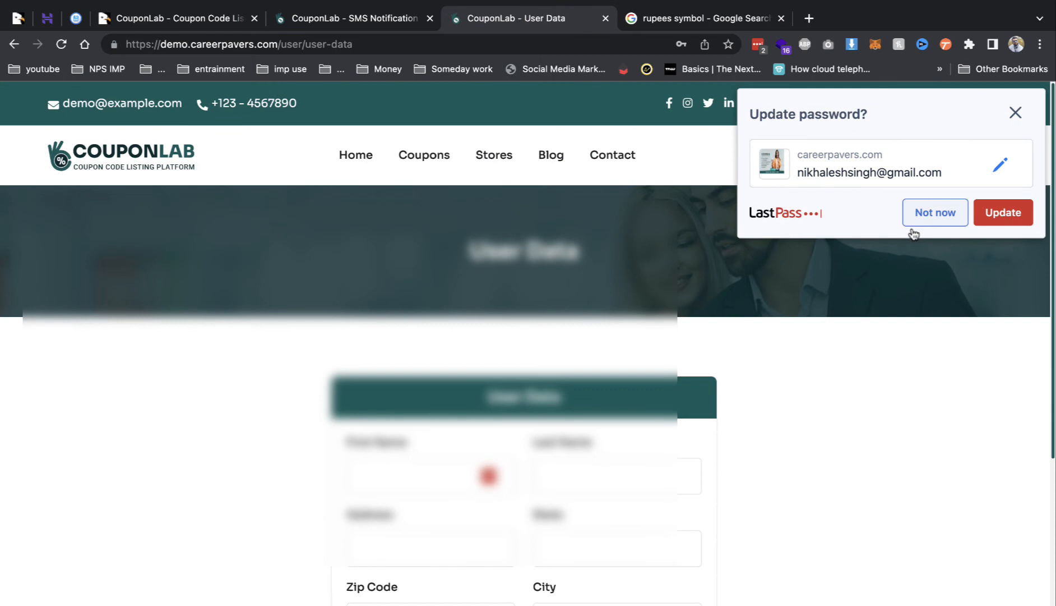
left_click(913, 227)
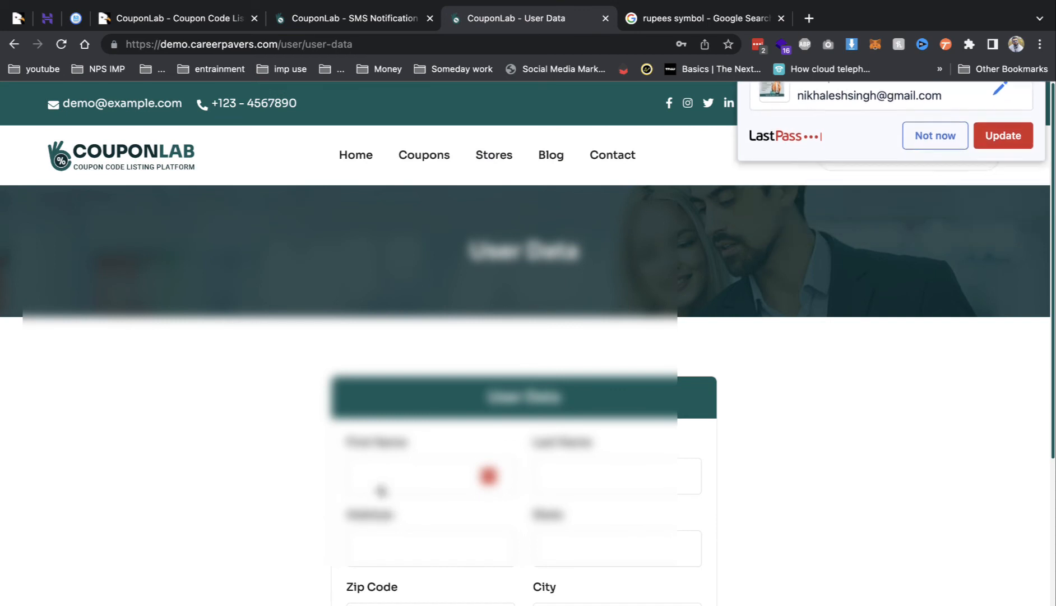
Fill in the first name, last name, address and state in the User Data form.
left_click(383, 480)
type("asncdkddasncdkdd")
left_click(549, 473)
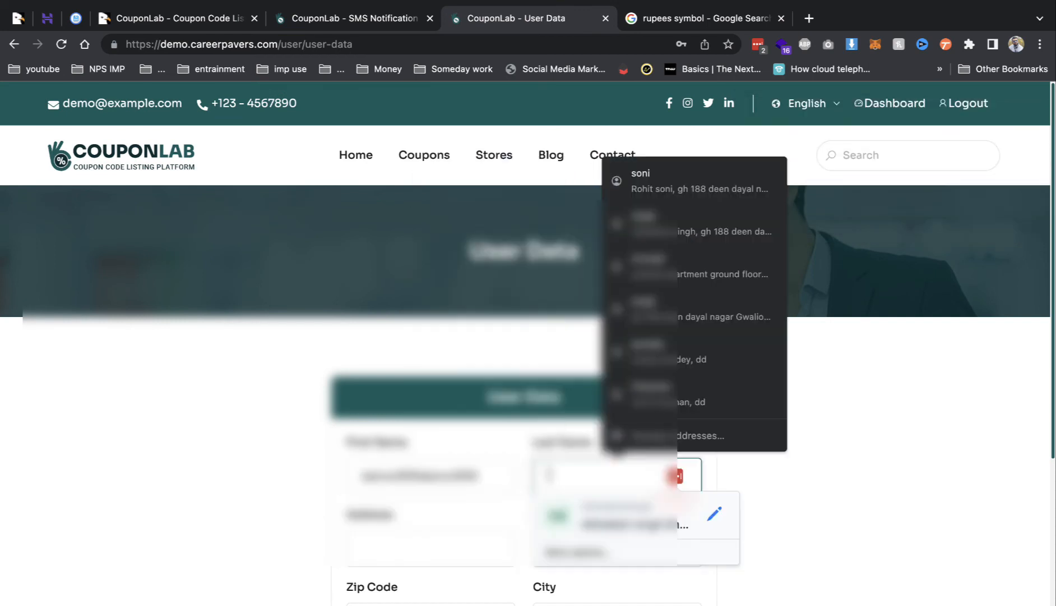
type("asncdkdd")
left_click(424, 563)
type("demo999")
left_click(590, 558)
type("demo999")
Fill in the zip code and city, submit the user data and decline both offers to save the address.
left_click(415, 604)
scroll(414, 604, "down", 1)
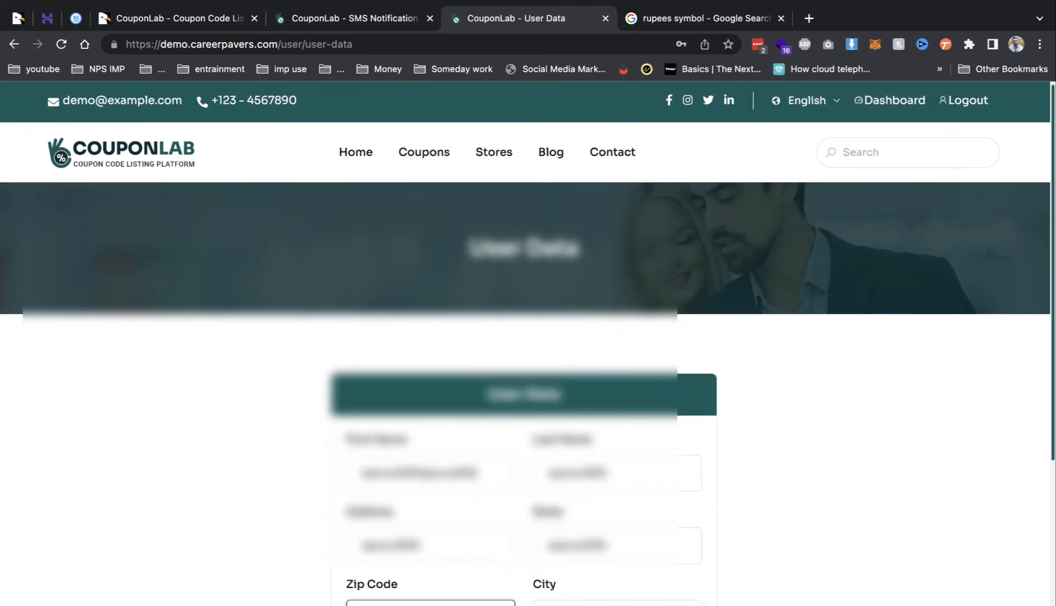
type("demo999")
left_click(598, 576)
type("demo999")
key("Return")
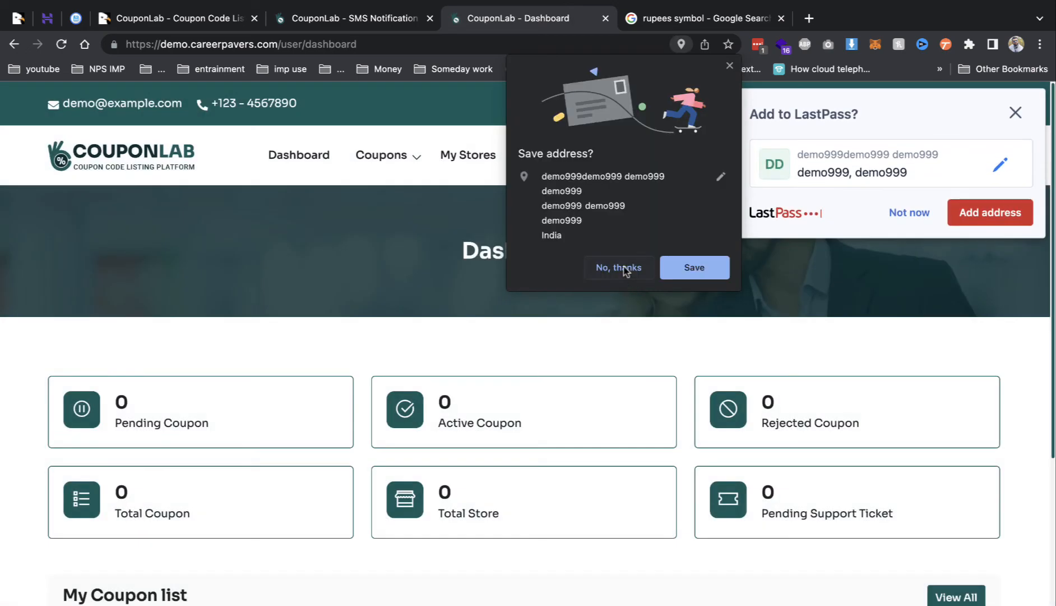
left_click(622, 267)
left_click(903, 216)
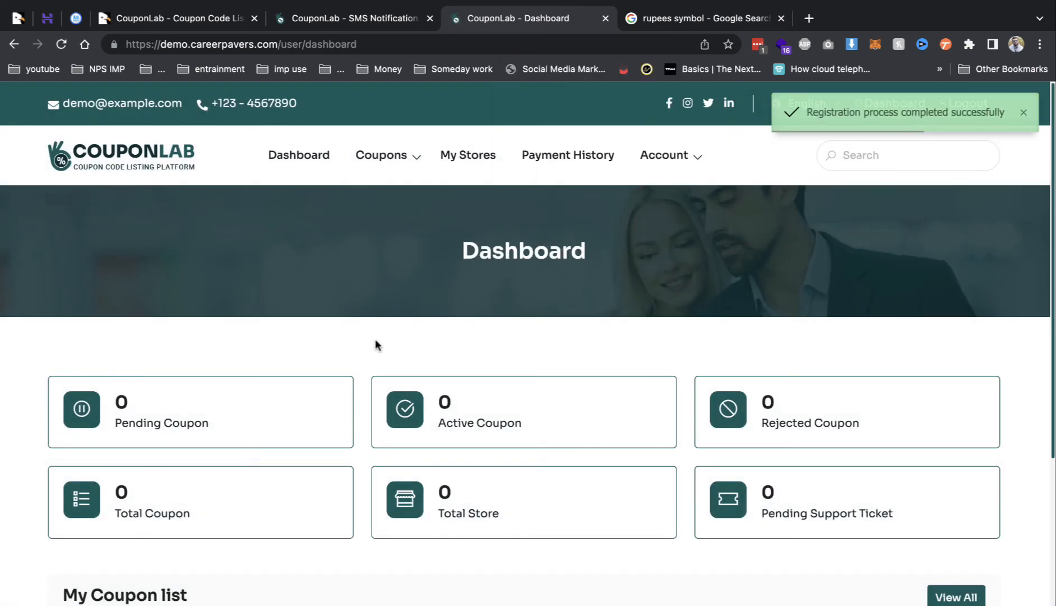
Look over the user dashboard, then start a new store under My Stores with the name Make my trip.
scroll(336, 320, "down", 4)
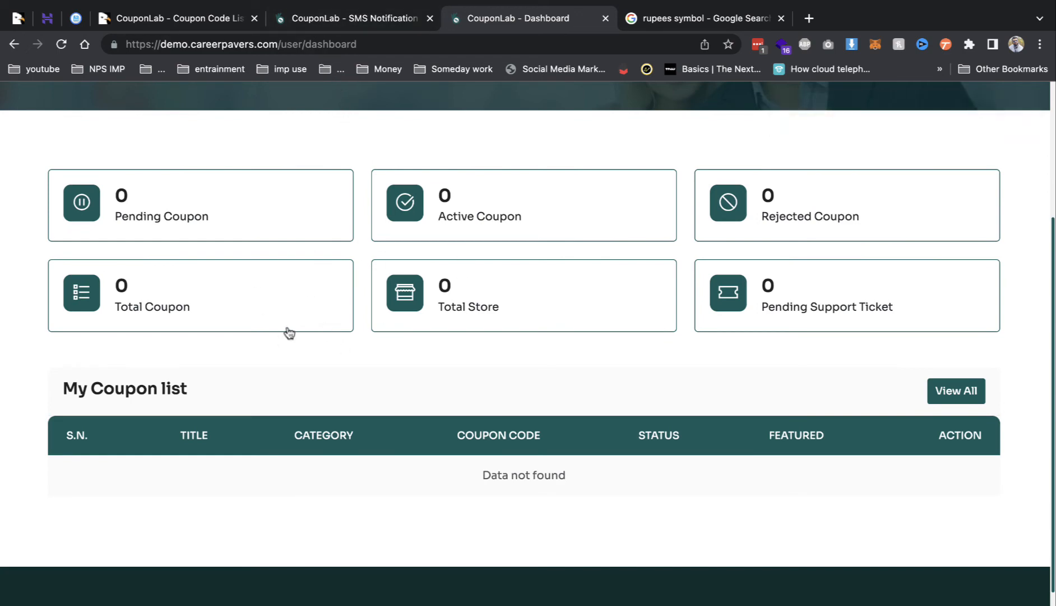
scroll(289, 333, "up", 4)
mouse_move(382, 165)
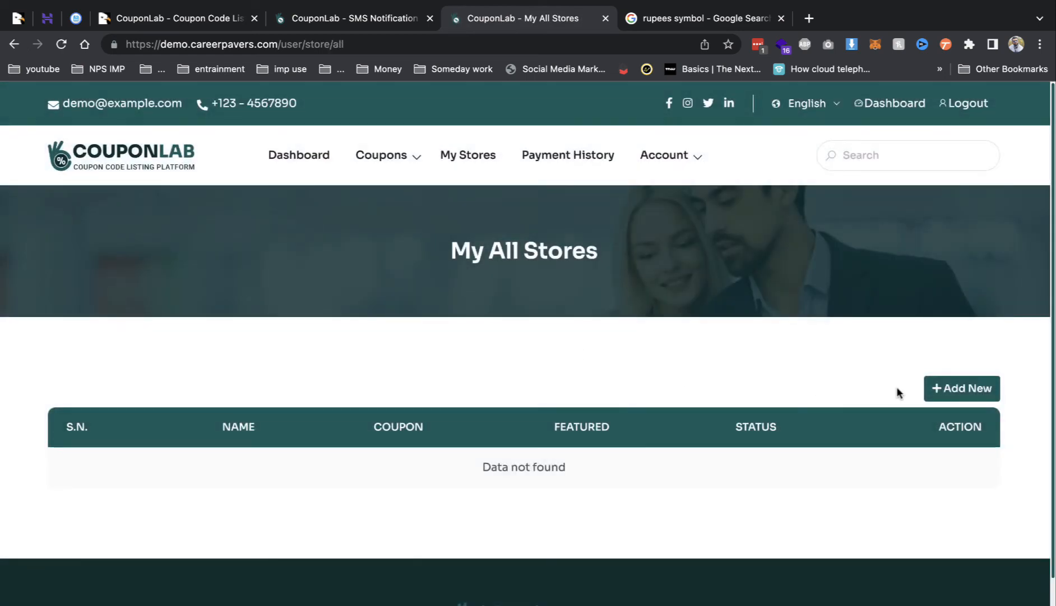
left_click(978, 388)
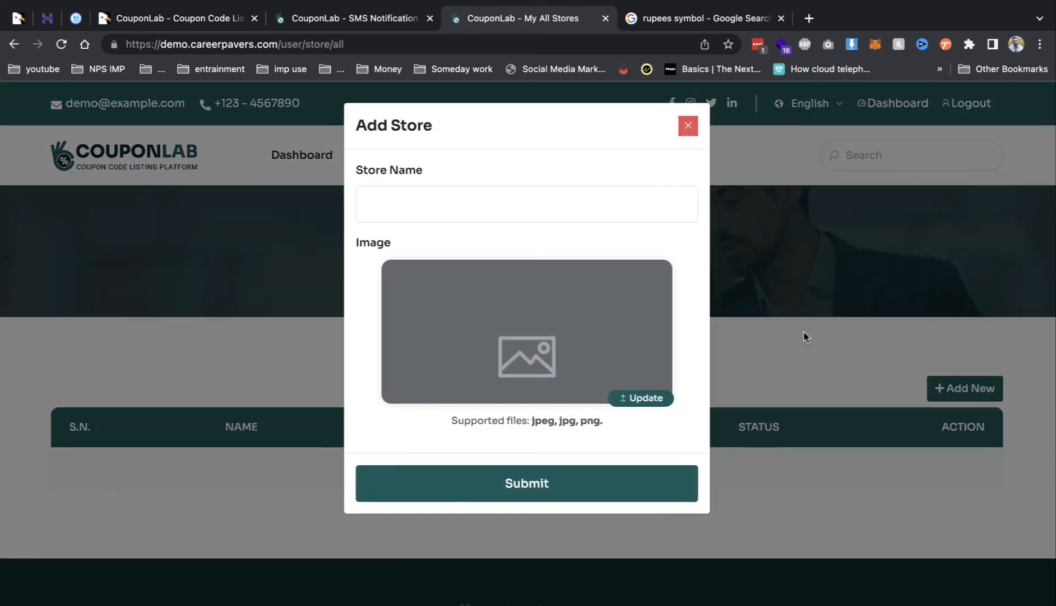
left_click(510, 207)
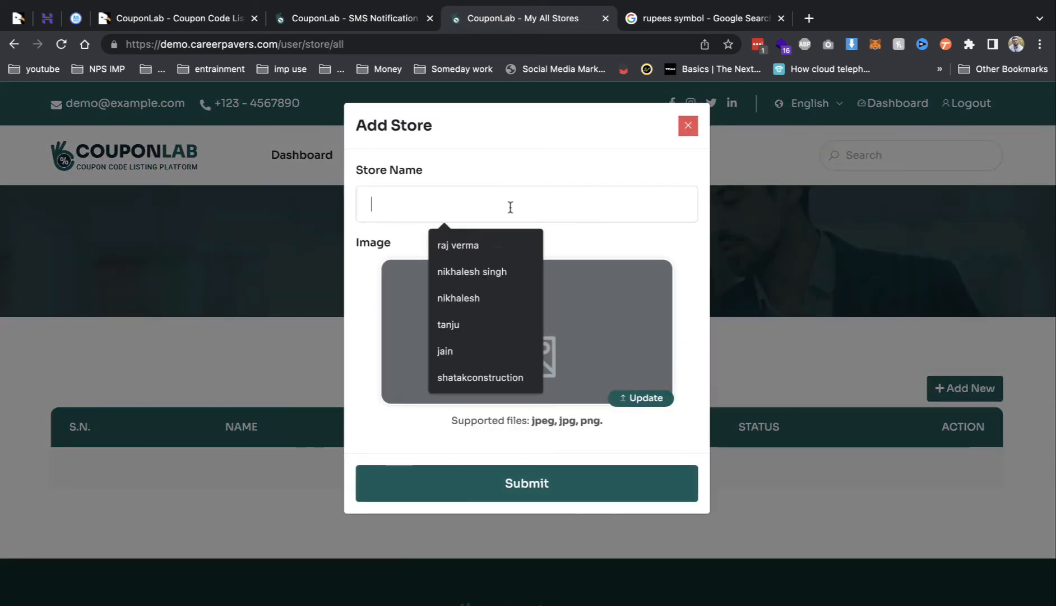
type("make")
left_click(506, 244)
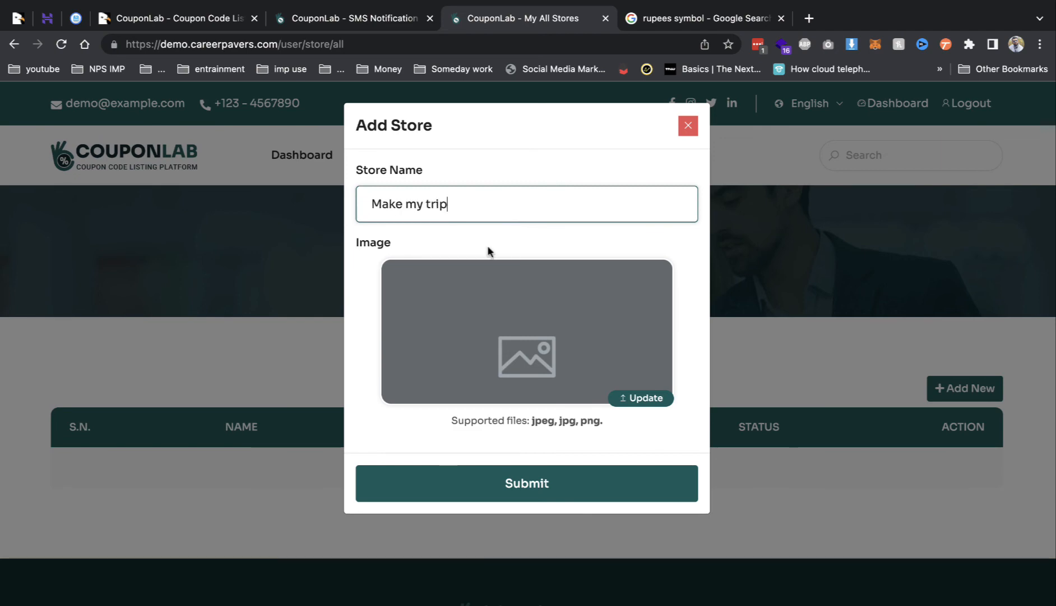
Upload 250px-MakeMyTrip_Logo.png from the Desktop as the store's image and submit the new store.
left_click(642, 400)
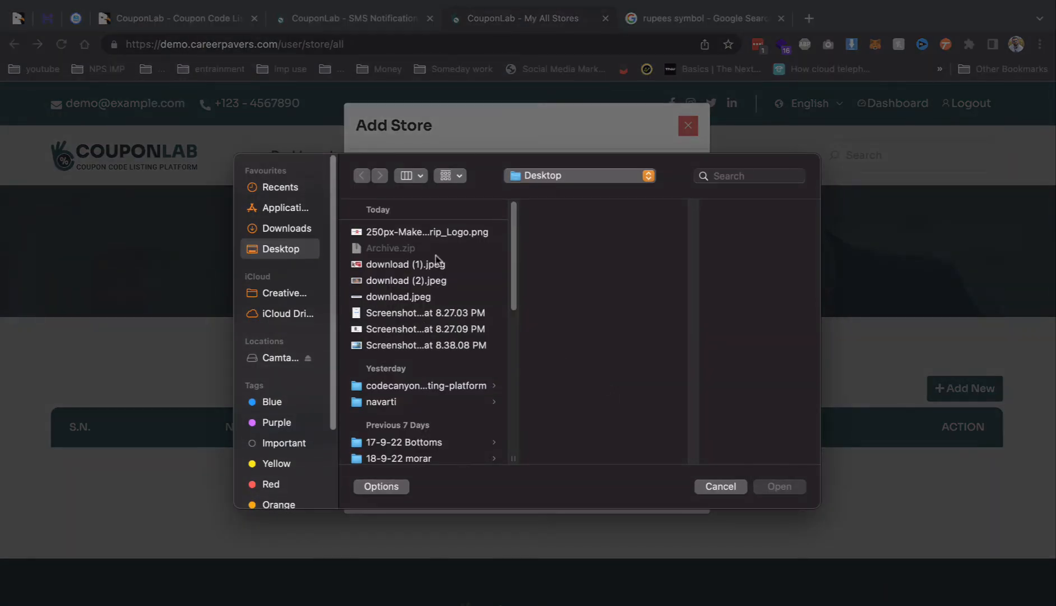
double_click(443, 238)
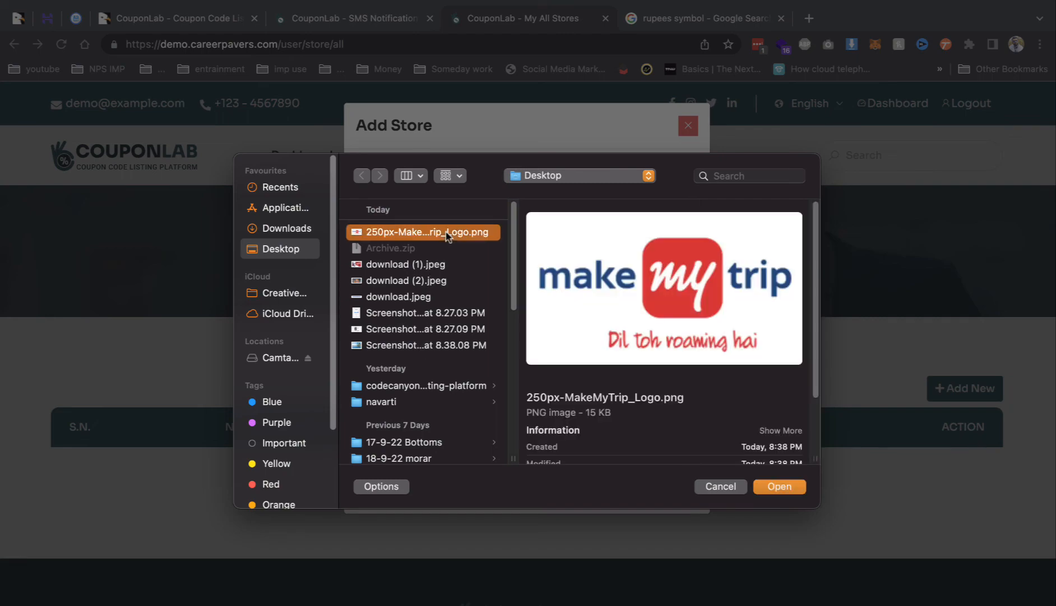
left_click(502, 483)
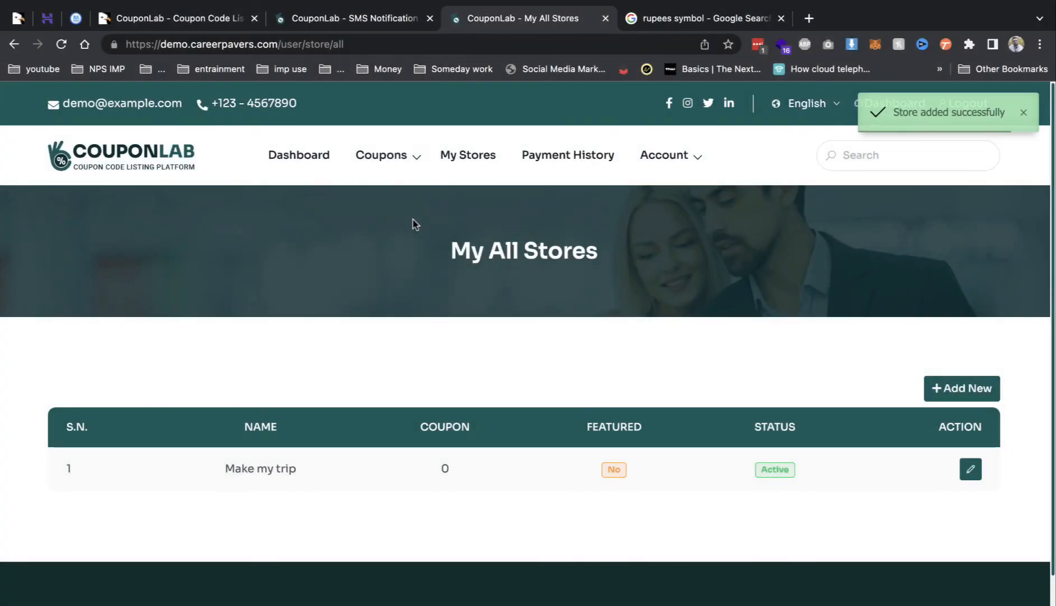
Start a new coupon and upload 250px-MakeMyTrip_Logo.png as its image.
mouse_move(370, 165)
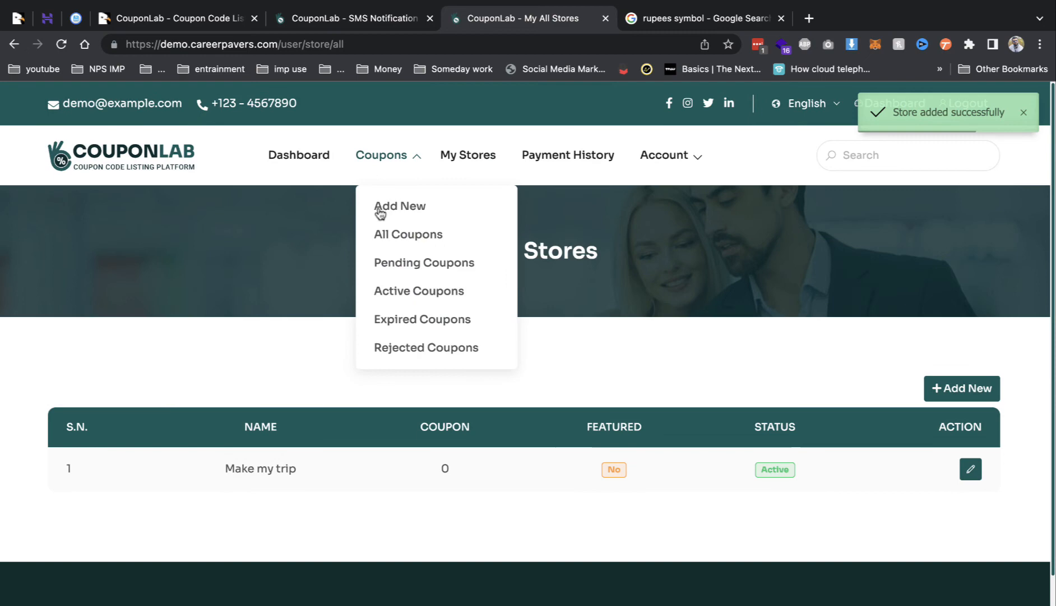
left_click(413, 209)
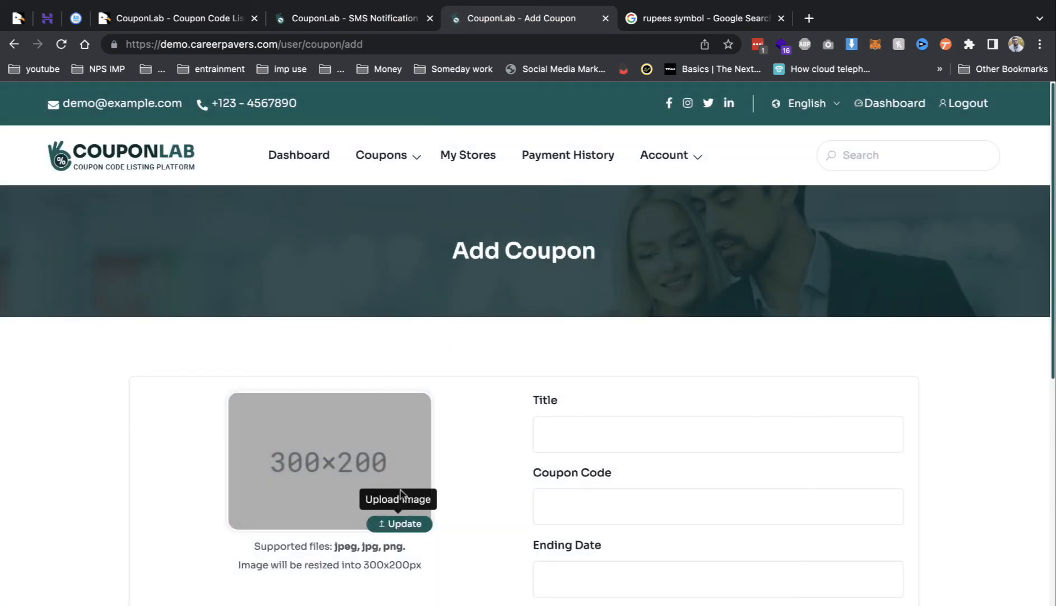
left_click(400, 523)
double_click(403, 233)
Set the new coupon's category to travel and its cashback to 50%.
scroll(366, 415, "down", 5)
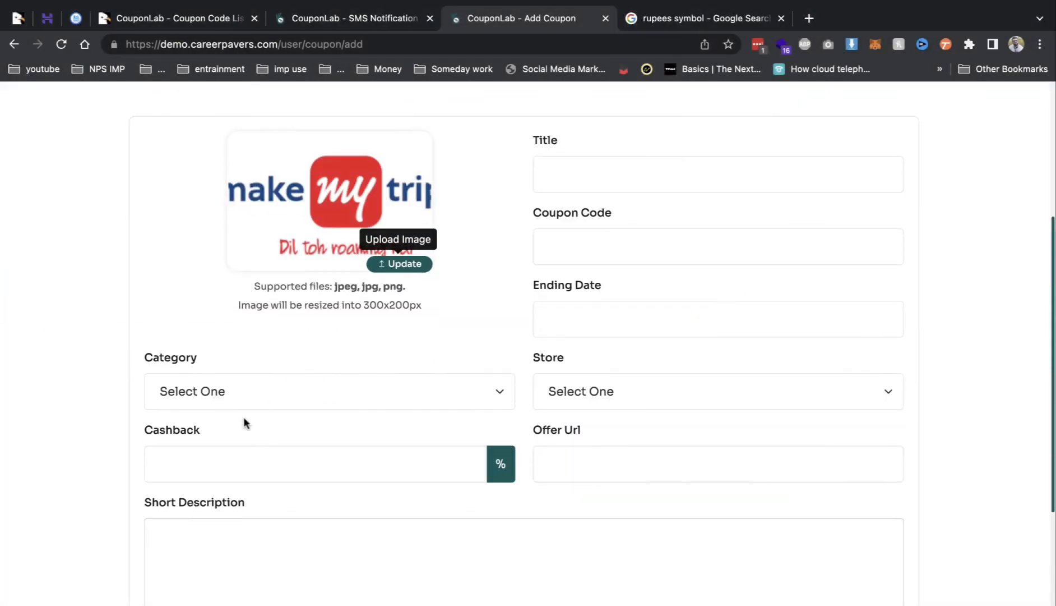
left_click(243, 399)
left_click(224, 396)
left_click(227, 456)
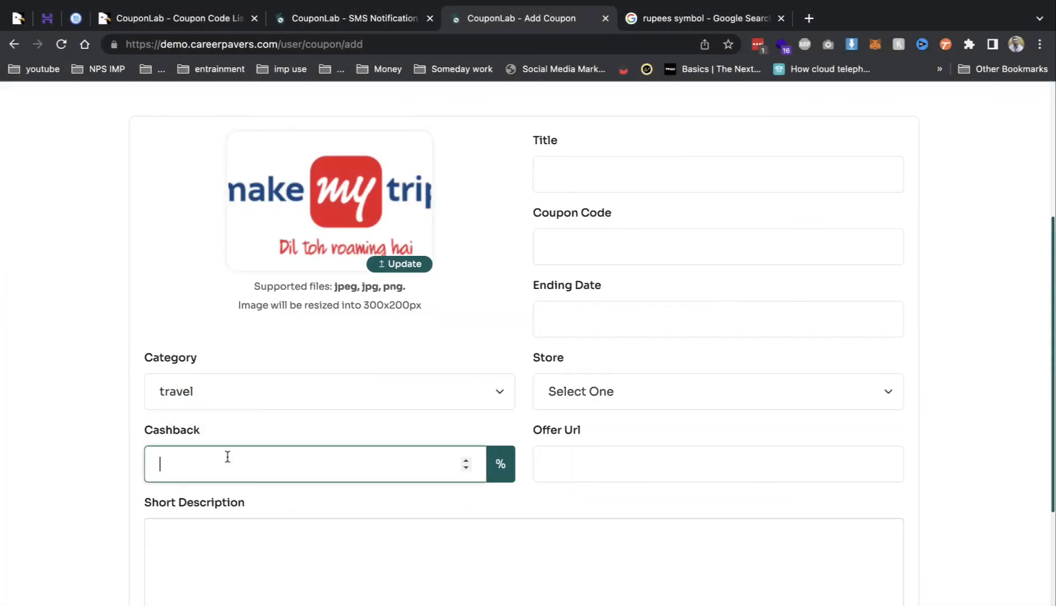
type("50")
key("Tab")
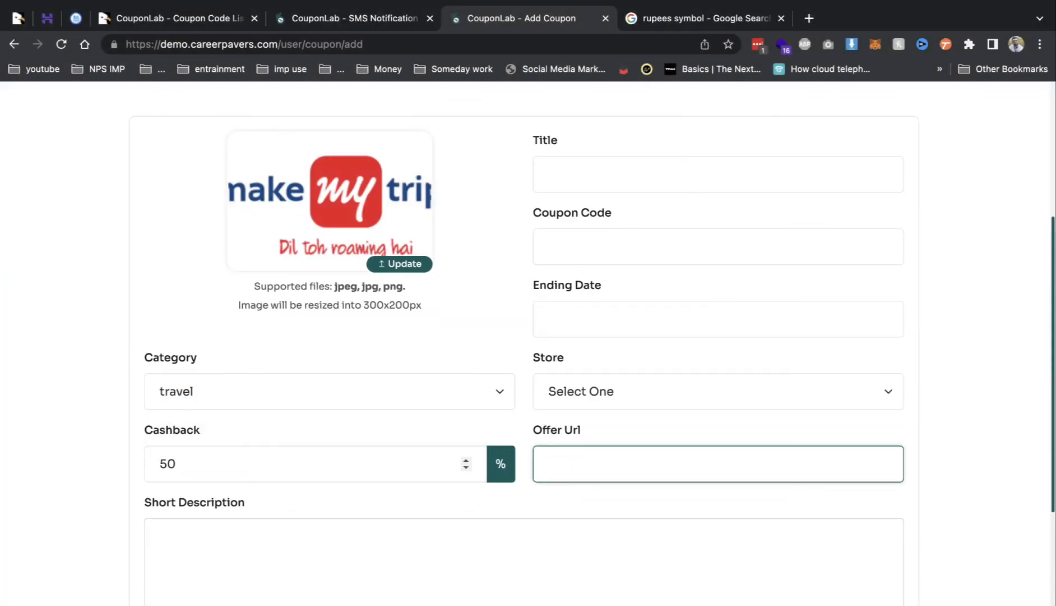
left_click(587, 178)
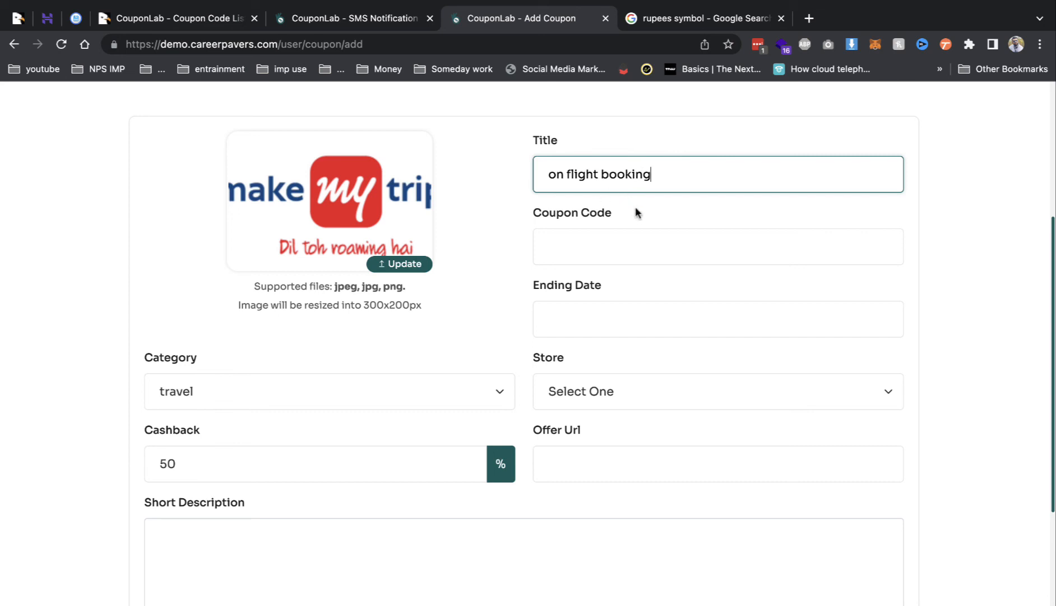
left_click(616, 239)
type("34234")
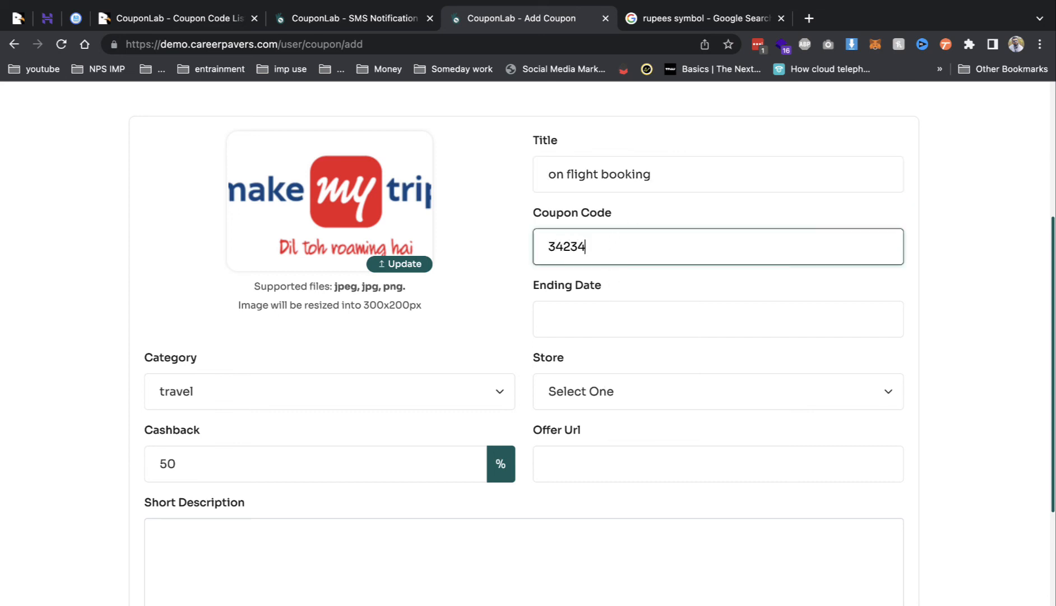
left_click(592, 328)
left_click(676, 507)
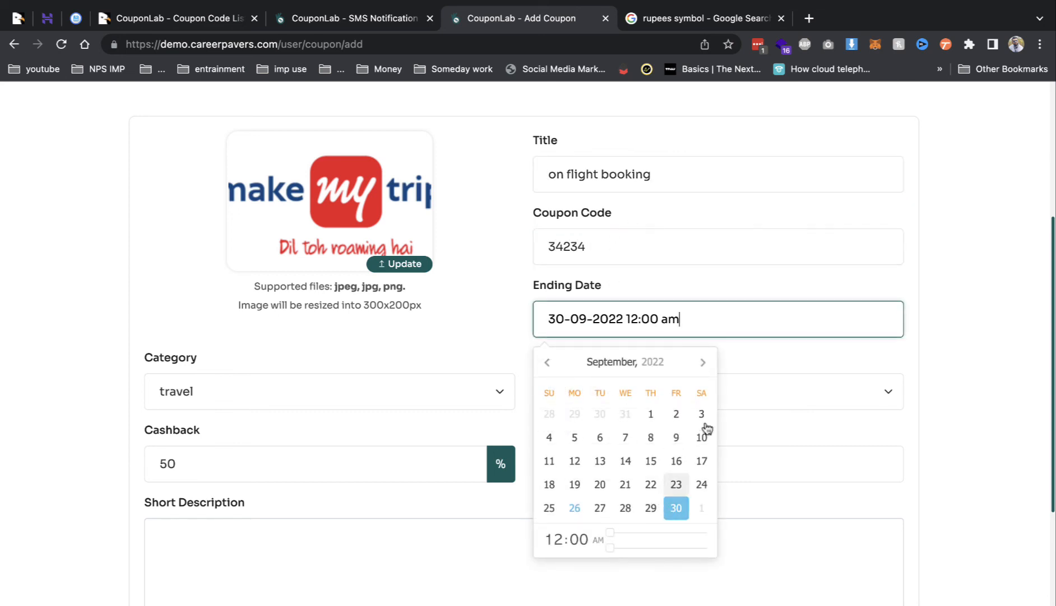
left_click(769, 370)
left_click(730, 394)
left_click(624, 402)
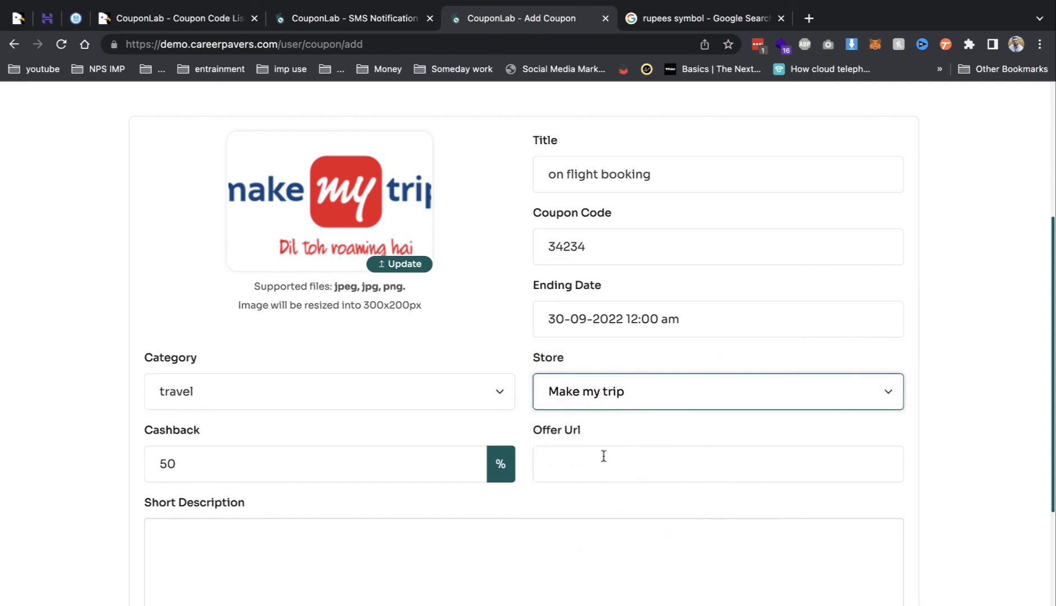
left_click(604, 456)
left_click(622, 499)
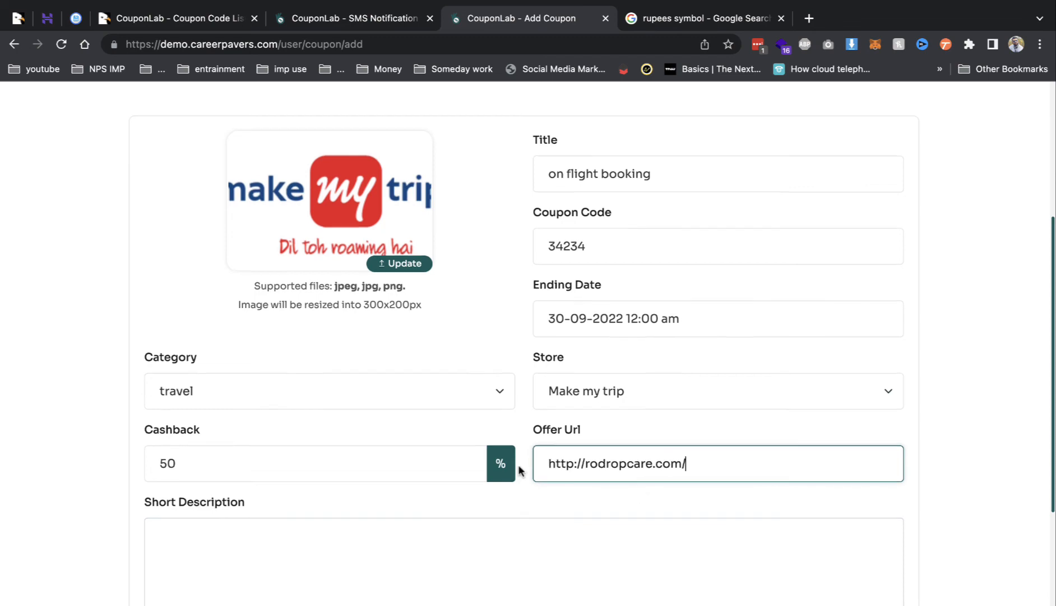
Enter "sss" as the coupon's short description and submit the coupon.
scroll(519, 467, "down", 2)
left_click(443, 483)
type("sss")
left_click(510, 554)
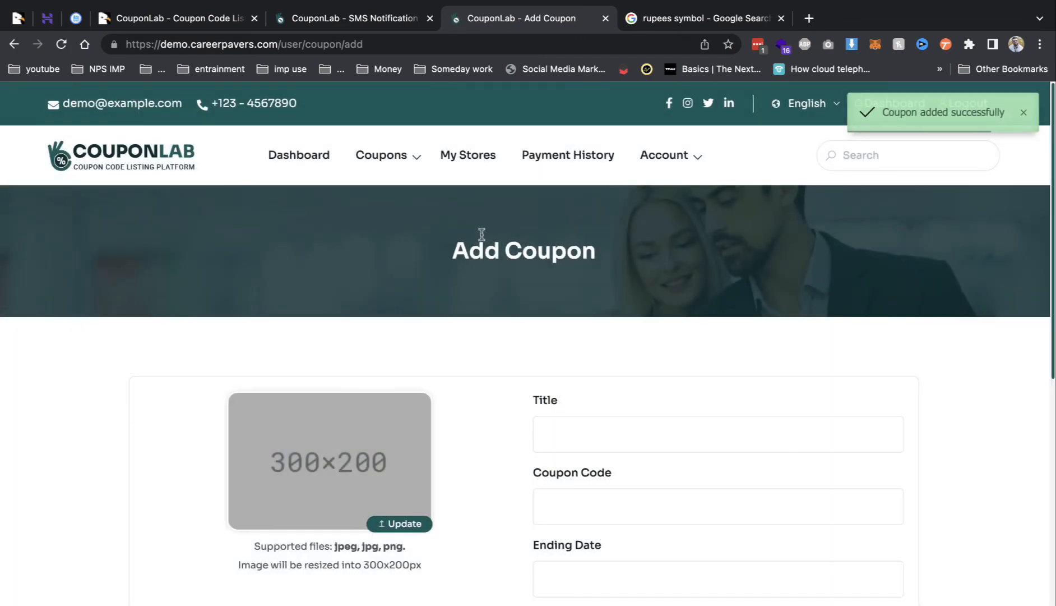
Open the account's store list, then its list of all coupons to check the new coupon.
left_click(482, 156)
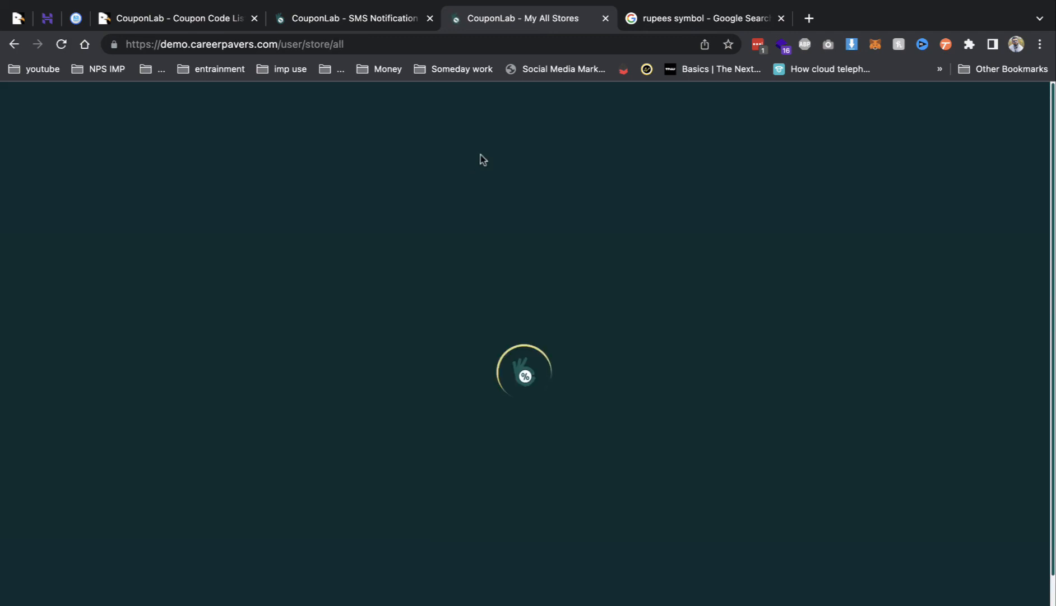
mouse_move(414, 163)
left_click(414, 234)
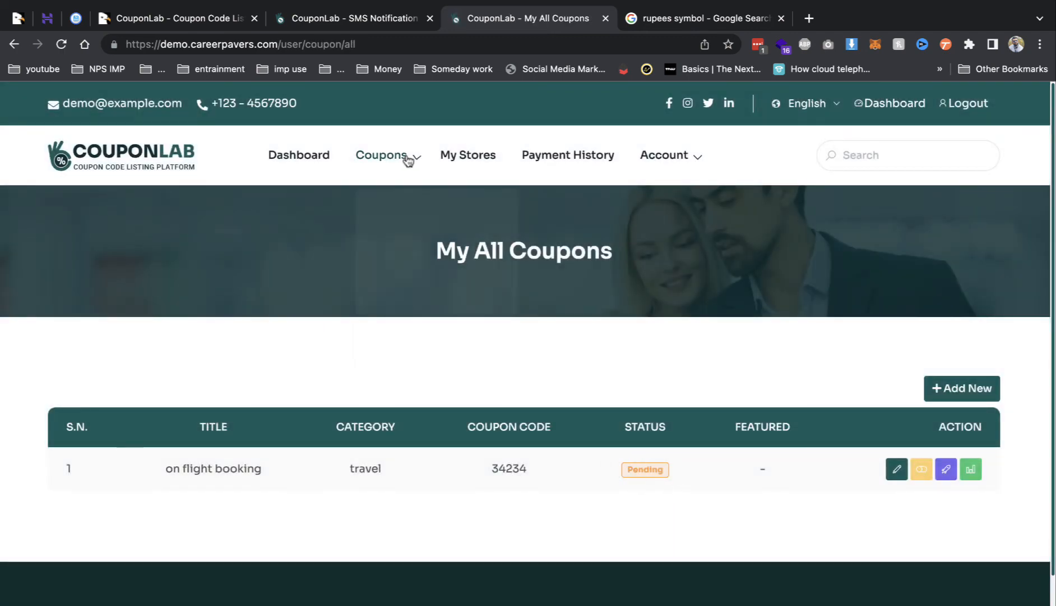
Switch to the admin panel, list all coupons and open the "on flight booking" coupon for editing.
left_click(362, 19)
left_click(66, 243)
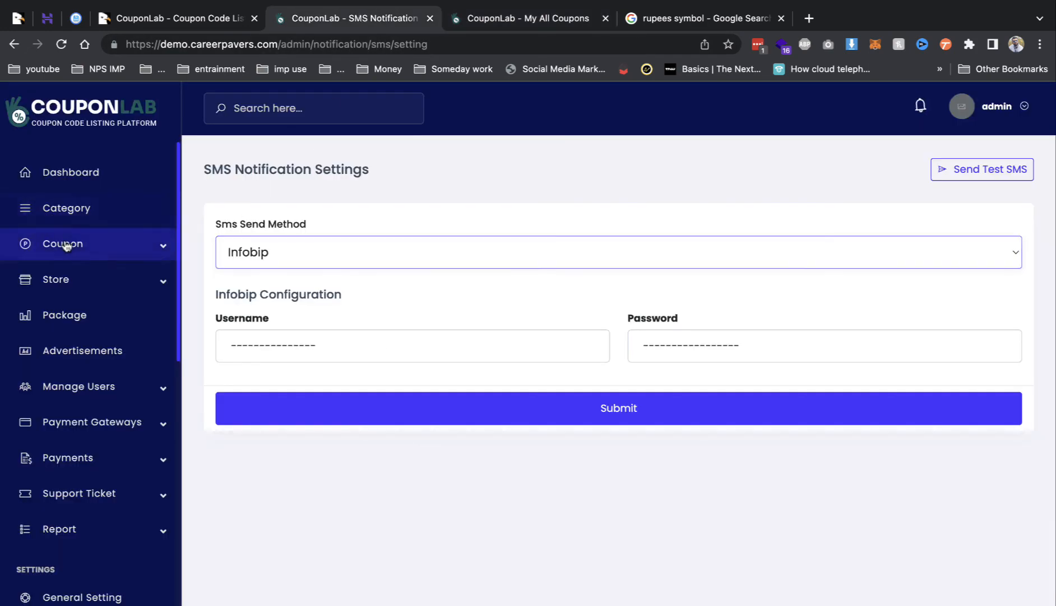
left_click(81, 274)
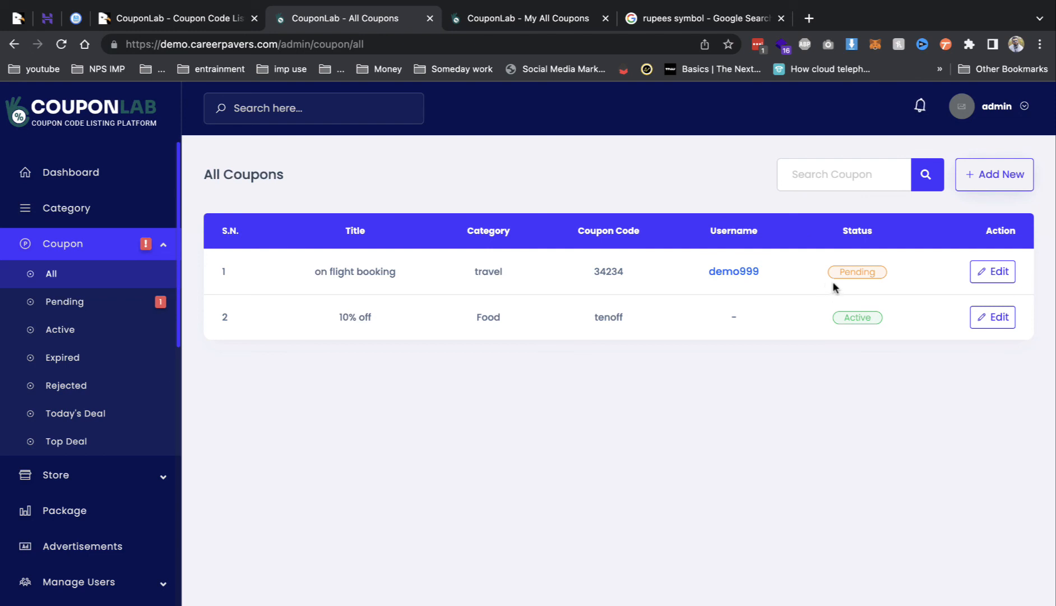
left_click(989, 271)
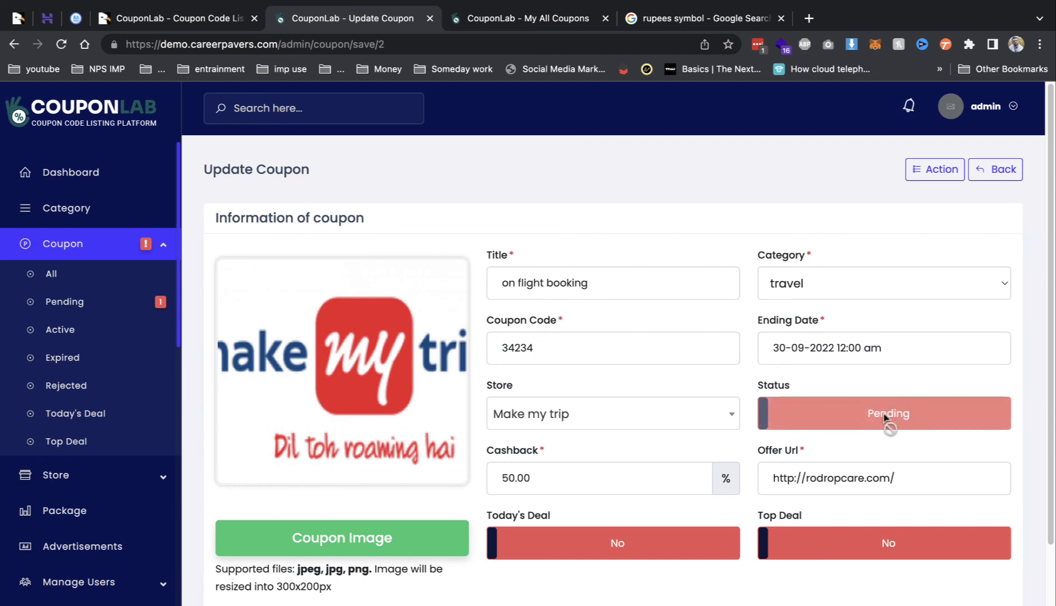
Set both Today's Deal and Top Deal to Yes for the "on flight booking" coupon.
scroll(675, 325, "down", 1)
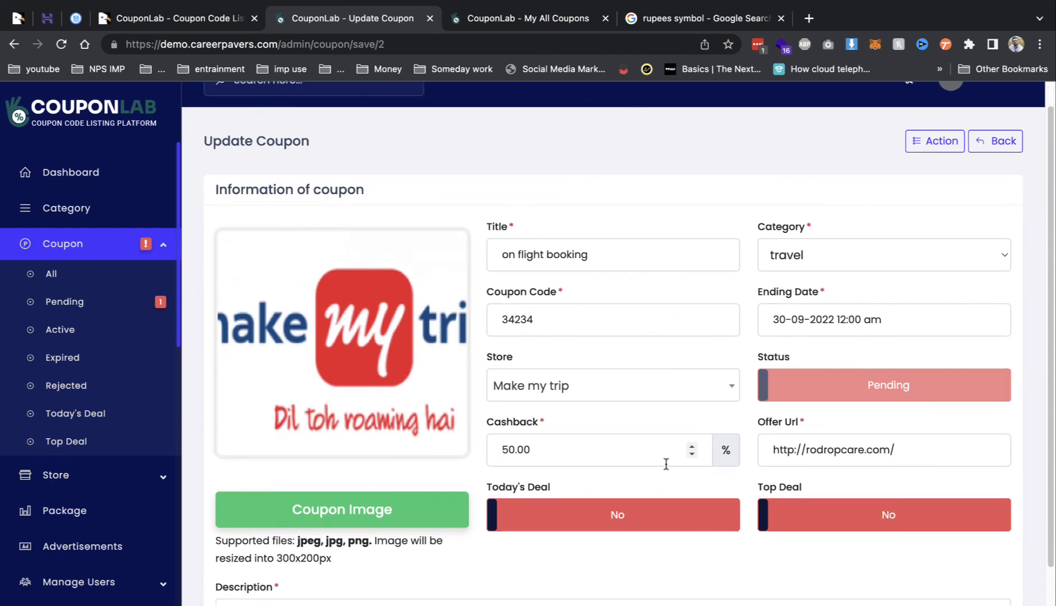
left_click(667, 505)
left_click(799, 508)
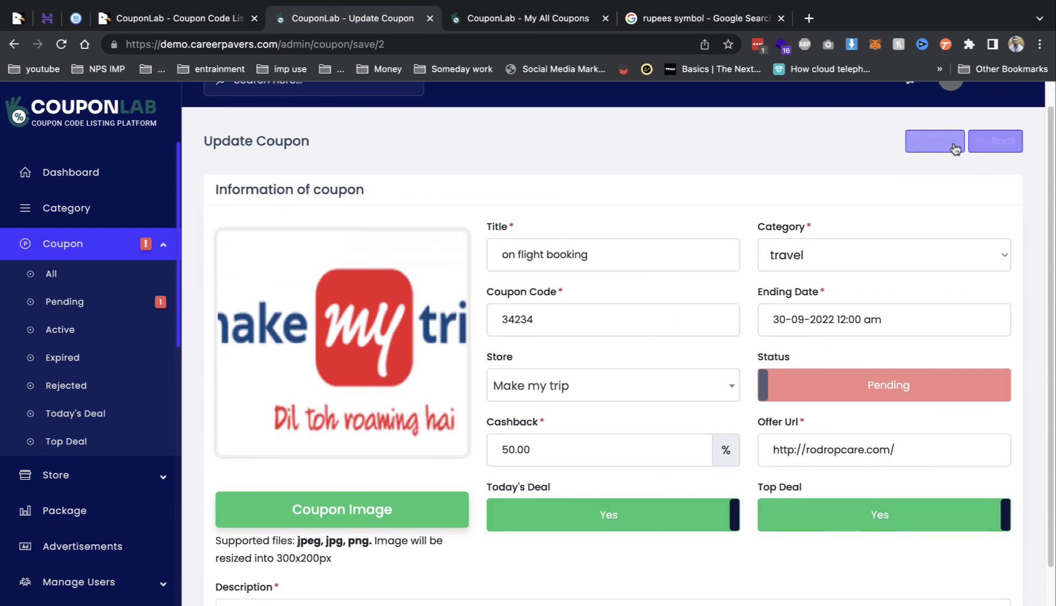
Save the deal settings of the "on flight booking" coupon, set its status to Active and submit the update.
scroll(774, 513, "down", 2)
left_click(841, 598)
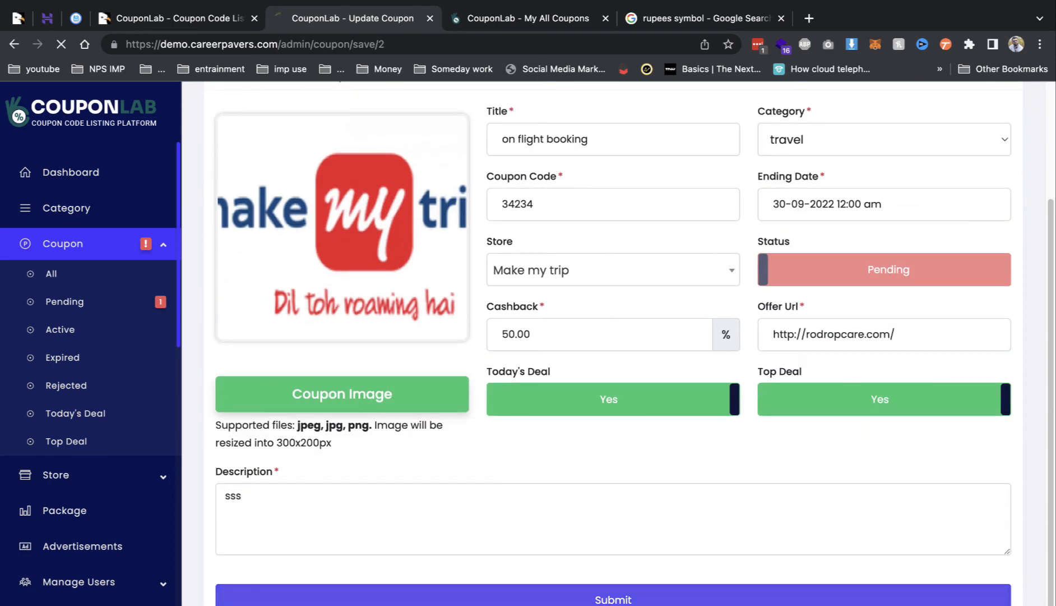
left_click(845, 414)
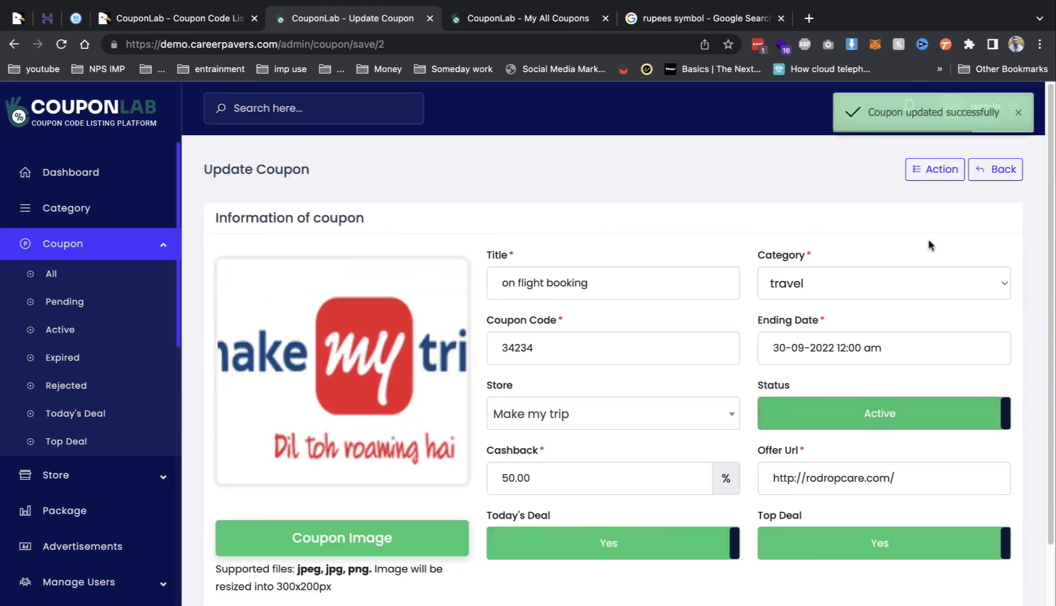
scroll(825, 418, "down", 2)
left_click(764, 600)
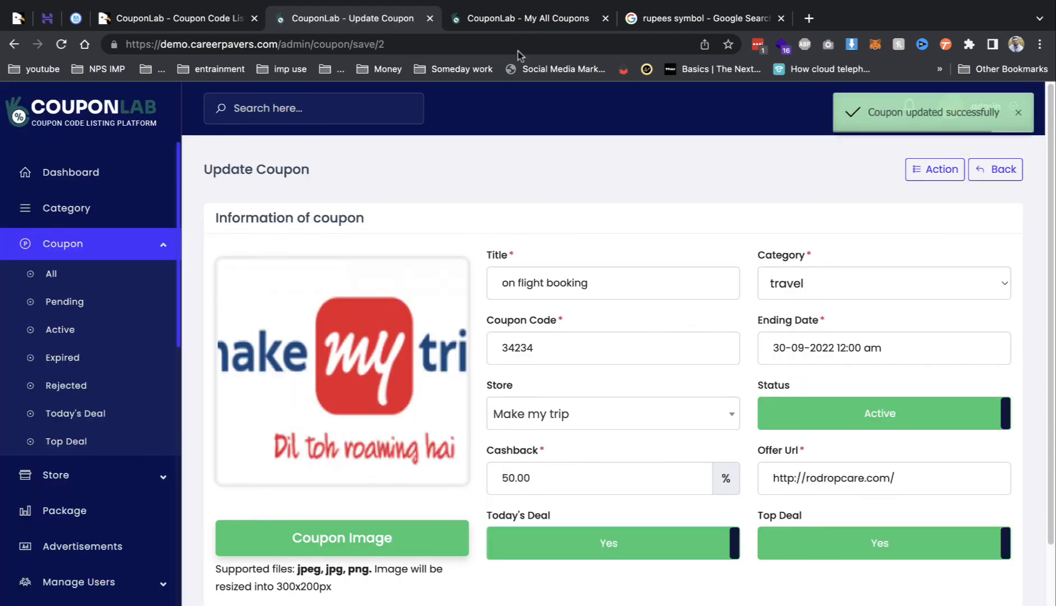
Log out of the user account on the public site and check the home page's deal sections for the "on flight booking" coupon.
left_click(483, 23)
left_click(969, 105)
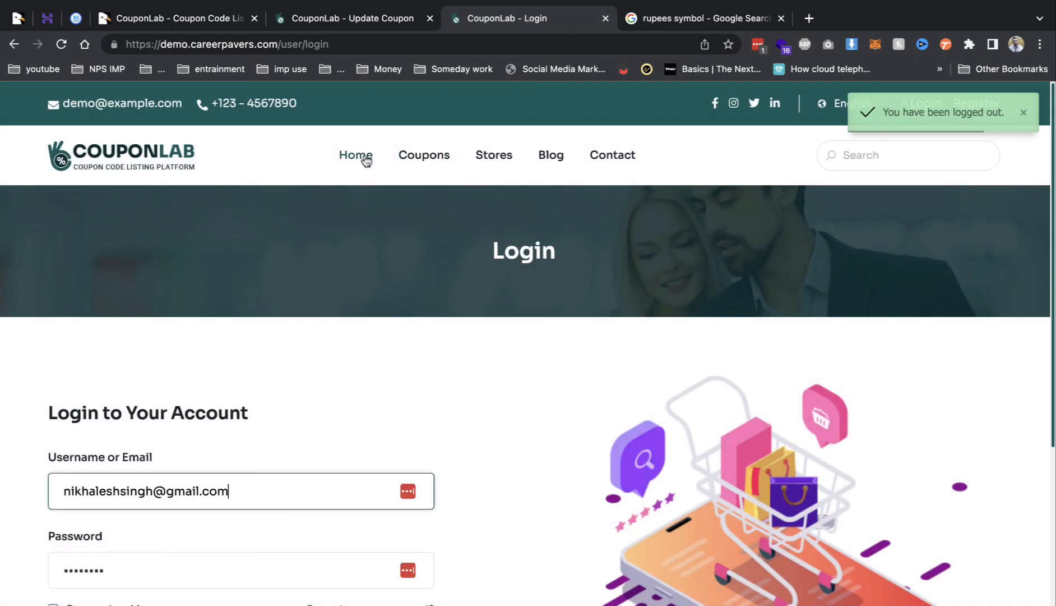
left_click(355, 157)
scroll(513, 285, "down", 10)
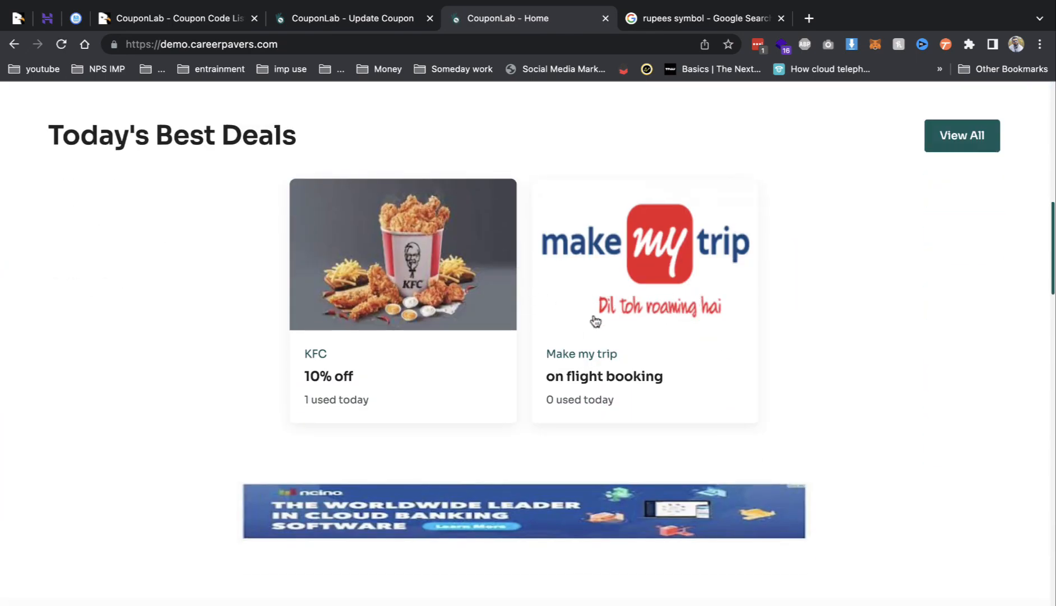
scroll(628, 325, "down", 15)
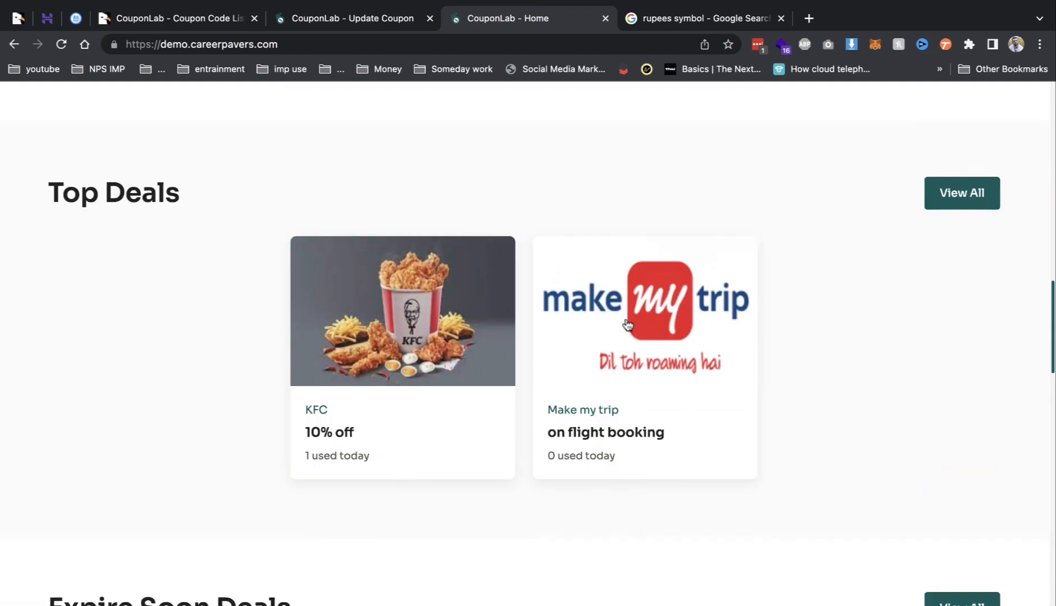
scroll(628, 325, "up", 18)
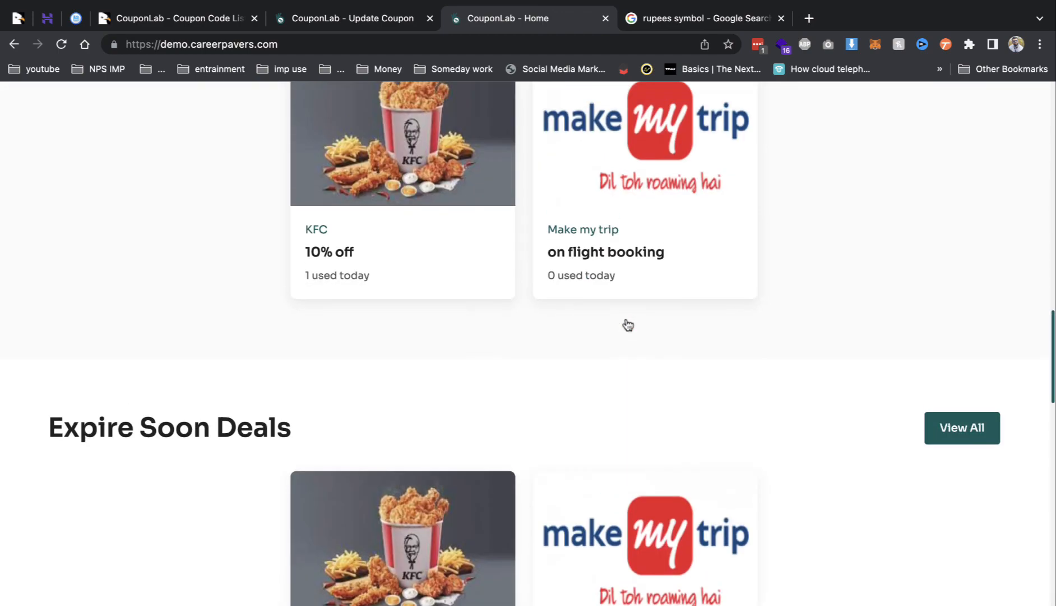